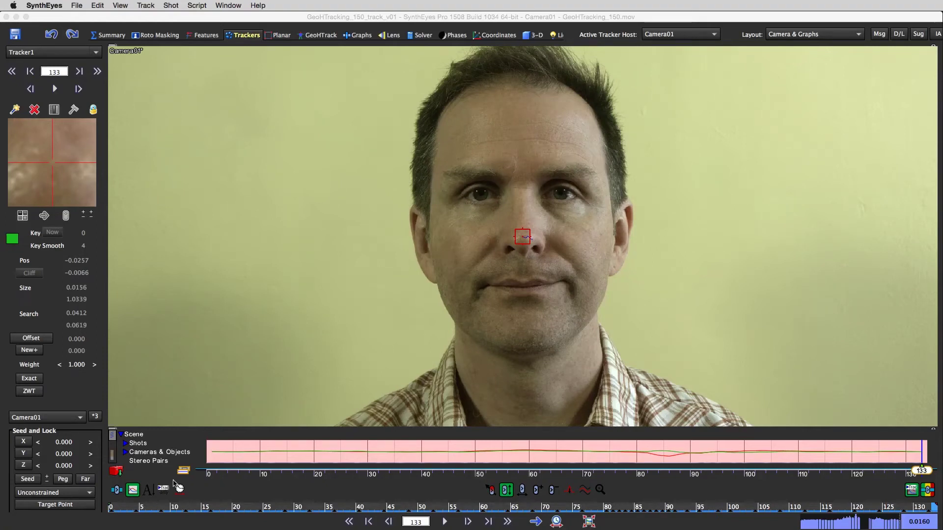
Step: Scrub through the shot to review the head and jaw movement, ending back on frame 0
drag(126, 511, 50, 492)
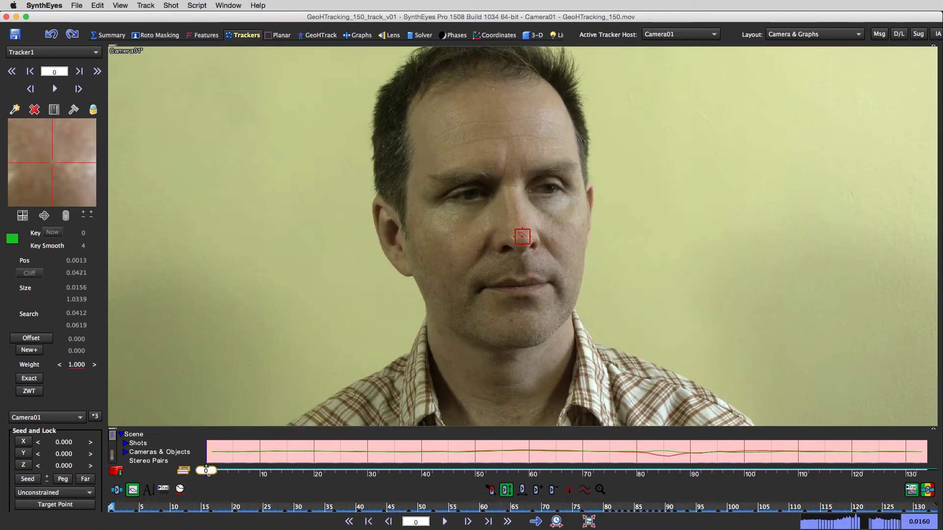
drag(116, 509, 669, 509)
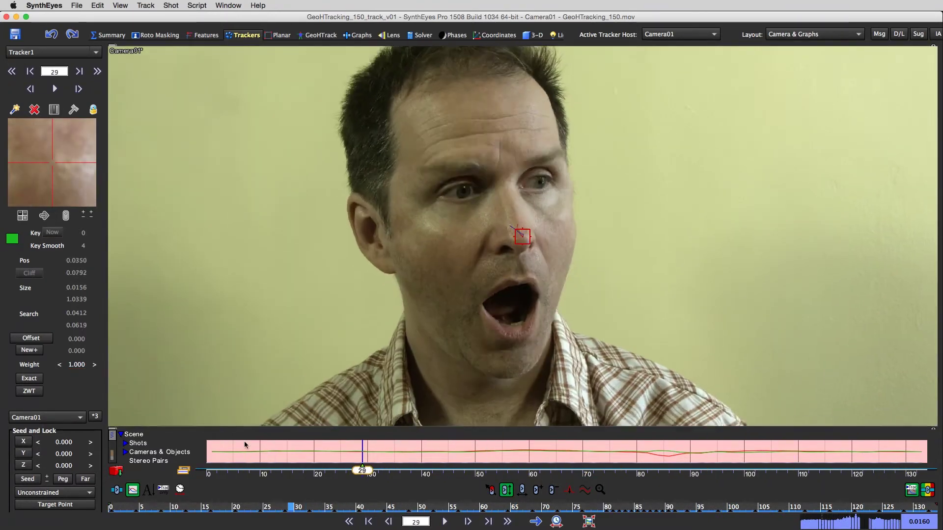
drag(245, 445, 33, 431)
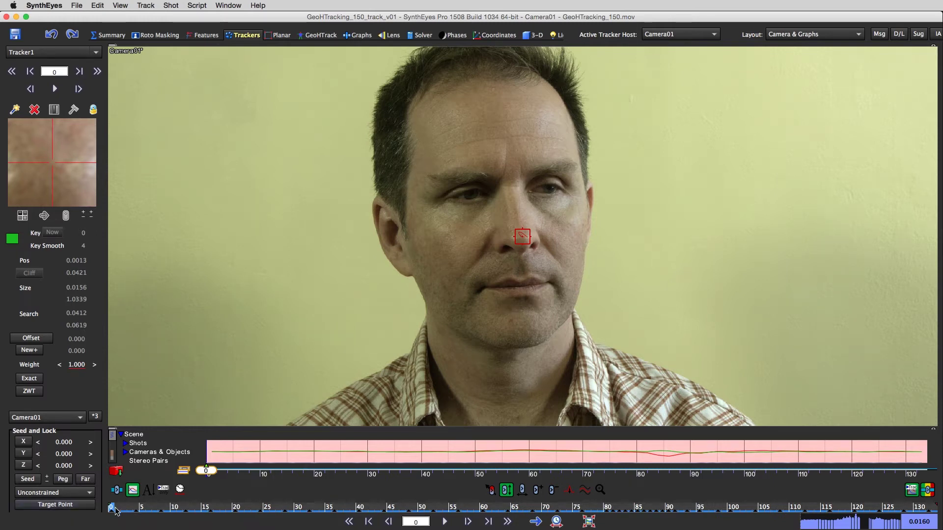
mouse_move(116, 509)
mouse_down()
mouse_move(143, 510)
mouse_move(111, 509)
mouse_up()
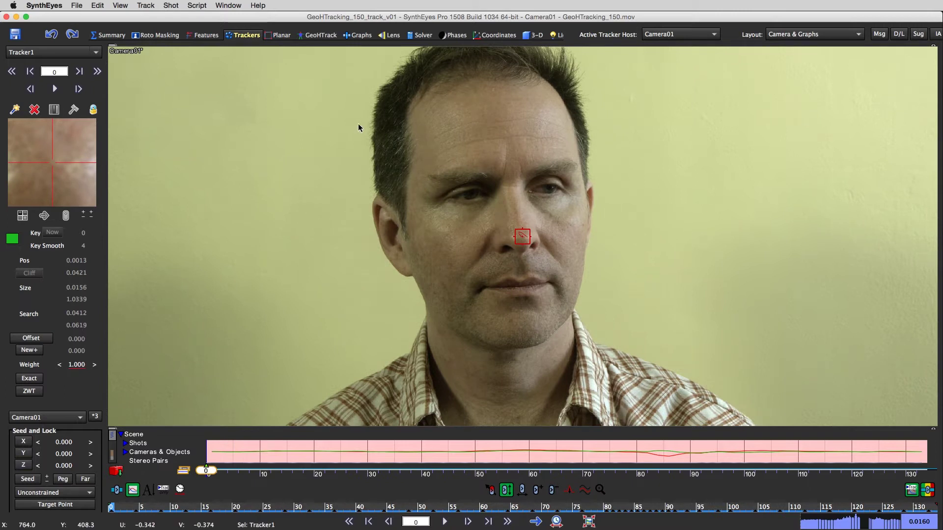
drag(132, 515, 111, 511)
Step: Examine the mouth closely across frames 0 to 4 for the first frame where the upper front teeth can be tracked
scroll(536, 289, up, 3)
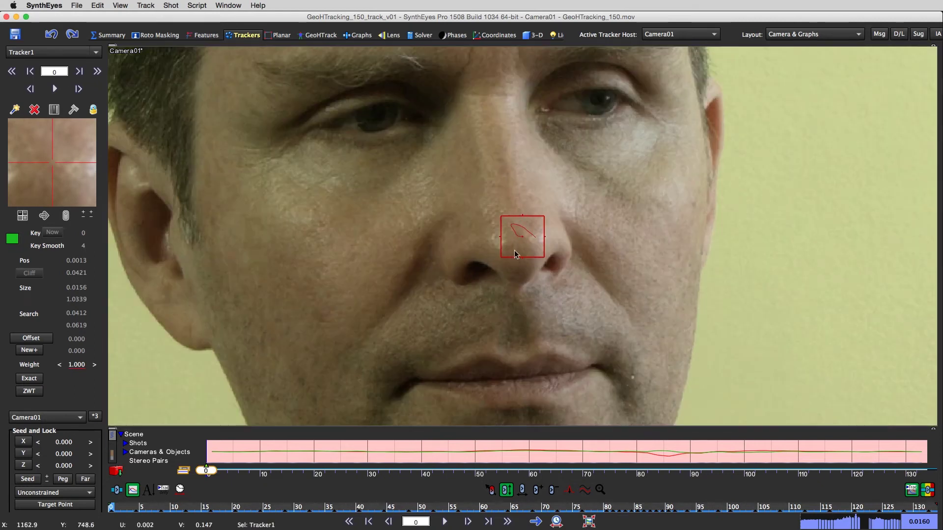
drag(486, 299, 361, 127)
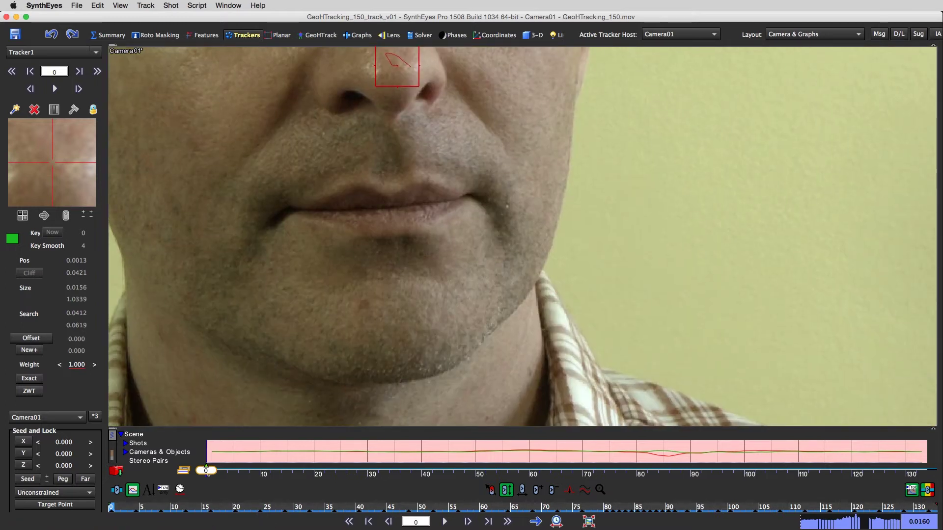
mouse_move(122, 513)
mouse_down()
mouse_move(137, 511)
mouse_move(125, 512)
mouse_up()
key(Right)
key(Right)
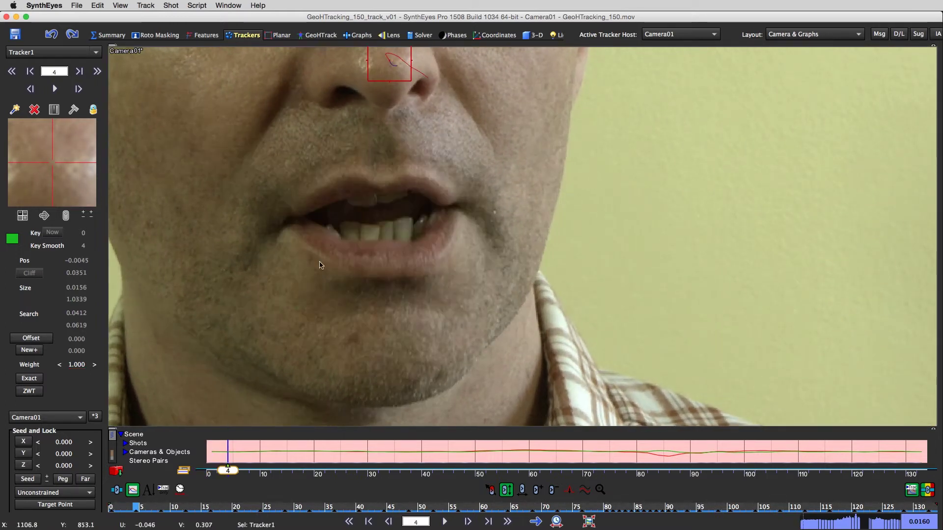
scroll(385, 224, up, 4)
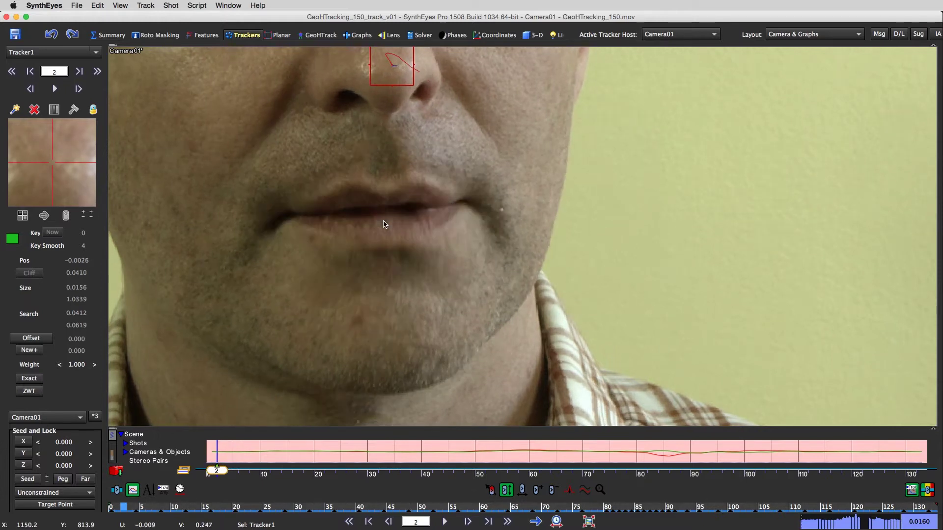
scroll(384, 225, down, 3)
scroll(385, 224, up, 1)
scroll(385, 224, up, 5)
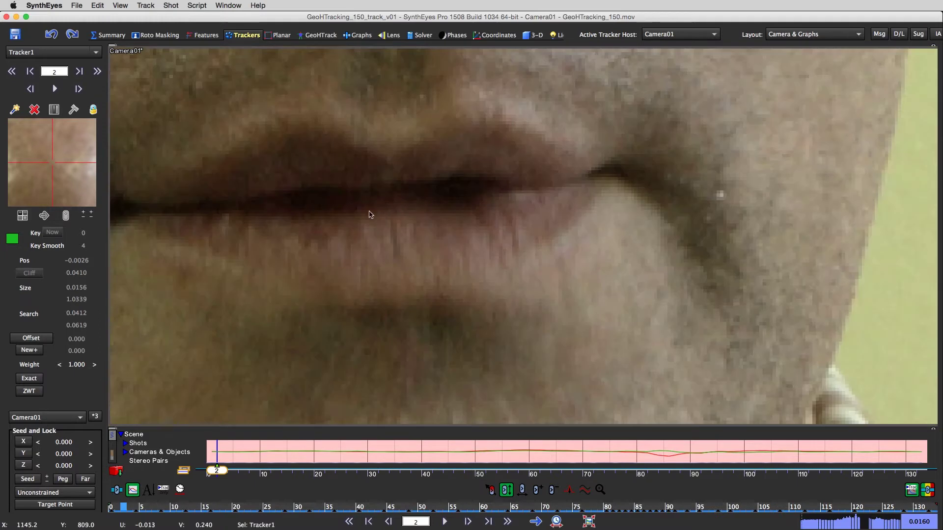
key(Right)
scroll(366, 193, up, 1)
scroll(377, 205, down, 1)
scroll(417, 200, down, 3)
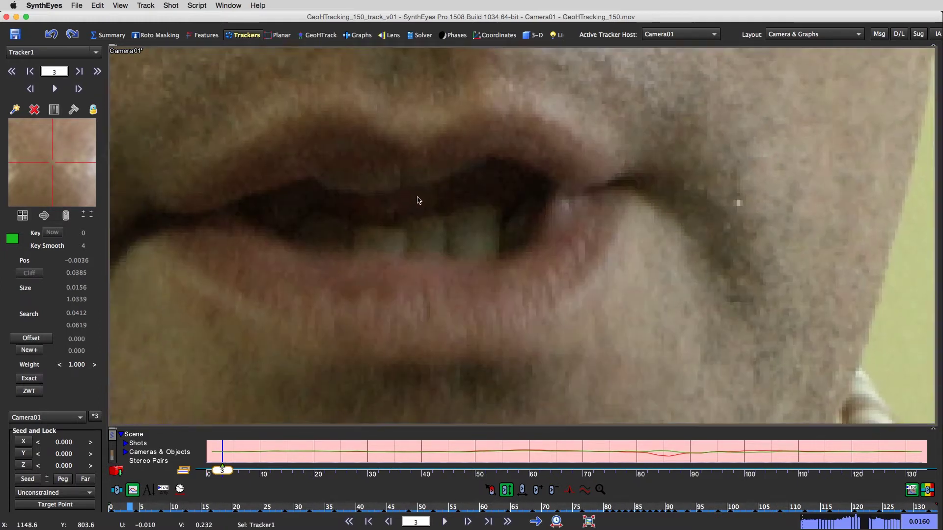
scroll(491, 212, up, 2)
scroll(577, 221, up, 1)
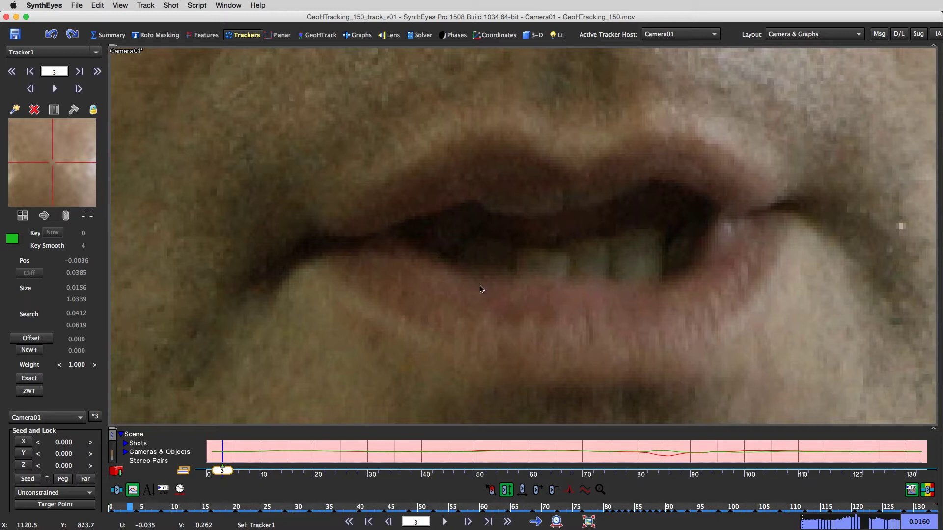
Step: Add a tracker on the lower edge of the upper front teeth at frame 3 and shrink it to a size of about 0.0081
click(561, 211)
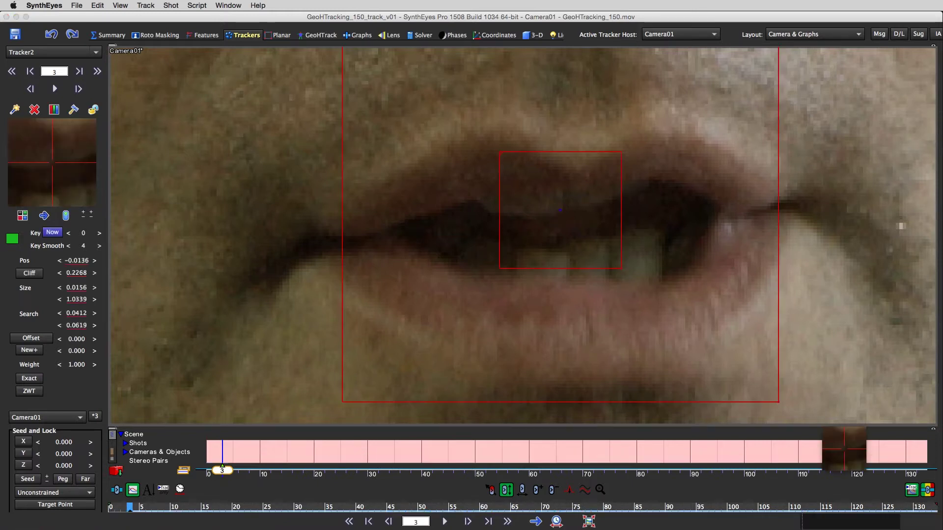
drag(560, 210, 562, 210)
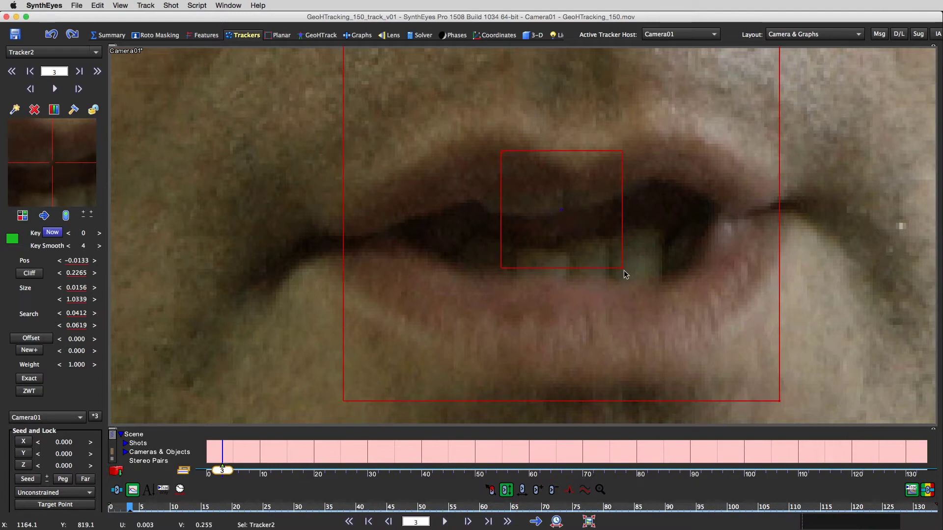
drag(621, 270, 593, 239)
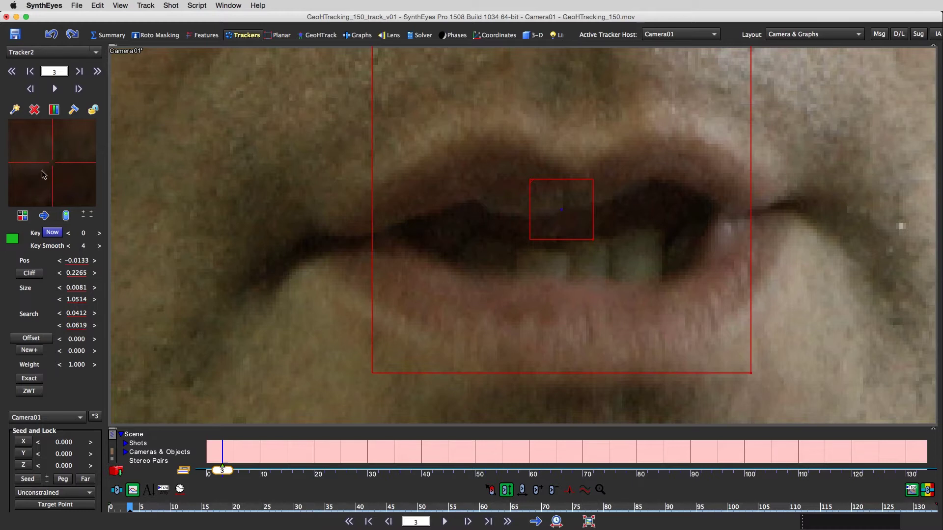
Step: Track the upper-teeth tracker forward to frame 9, correcting its position on frame 4
key(d)
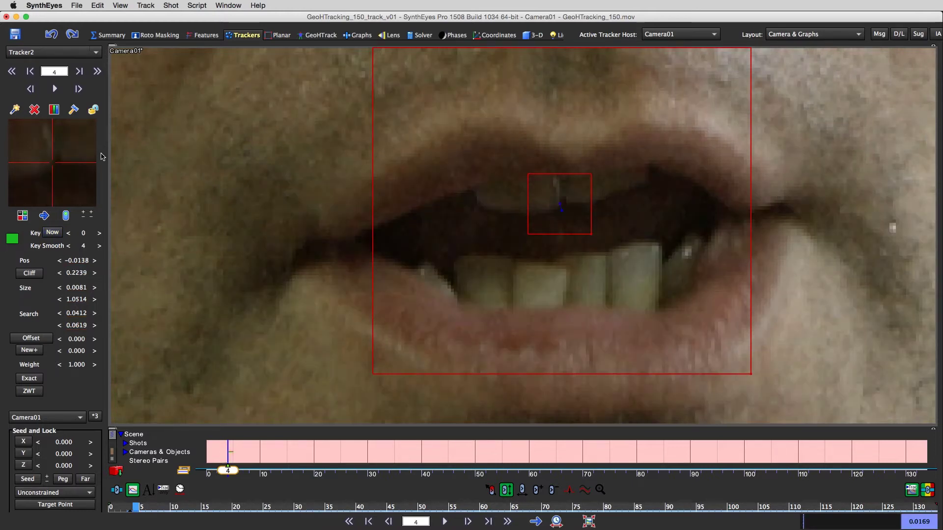
drag(61, 172, 63, 169)
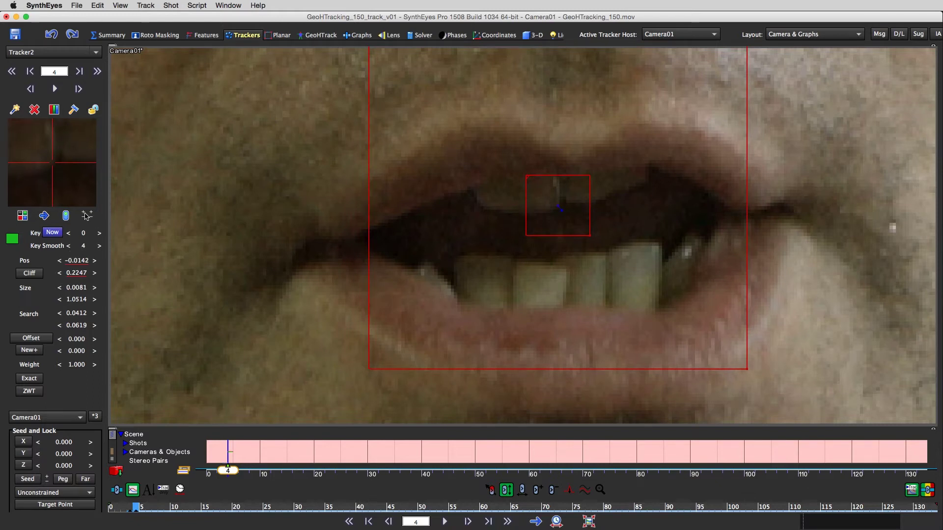
key(d)
key(d)
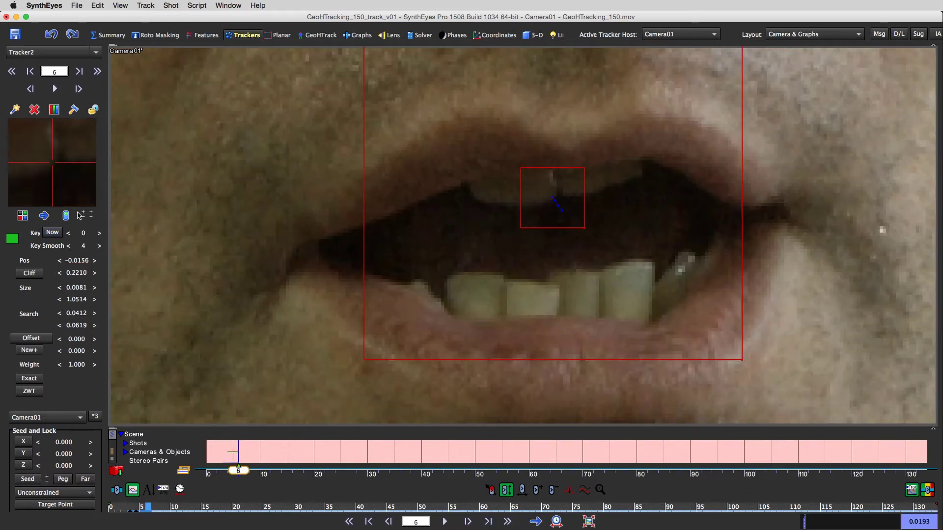
key(d)
key(d)
key(d)
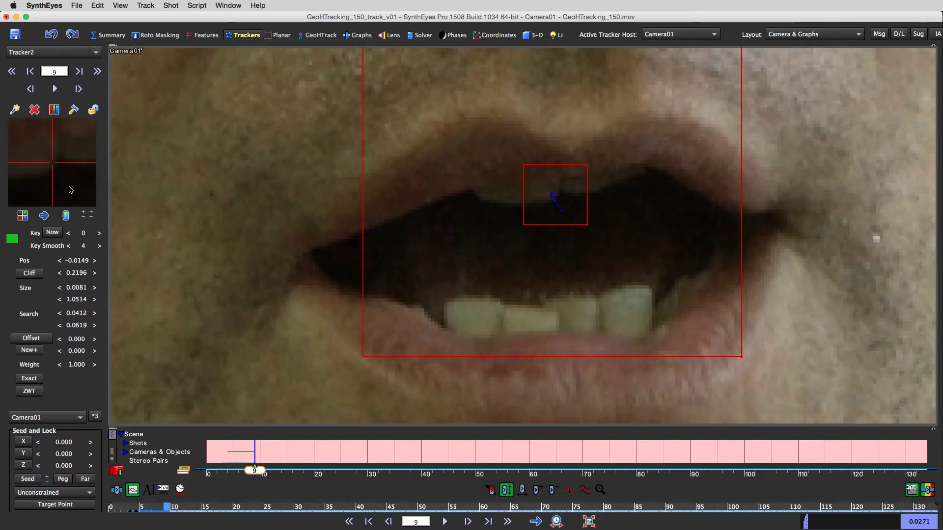
Step: Continue tracking the upper teeth to frame 15, nudging the tracker back onto the tooth edge at frame 10
key(d)
drag(71, 190, 69, 187)
key(d)
key(d)
key(d)
key(d)
key(d)
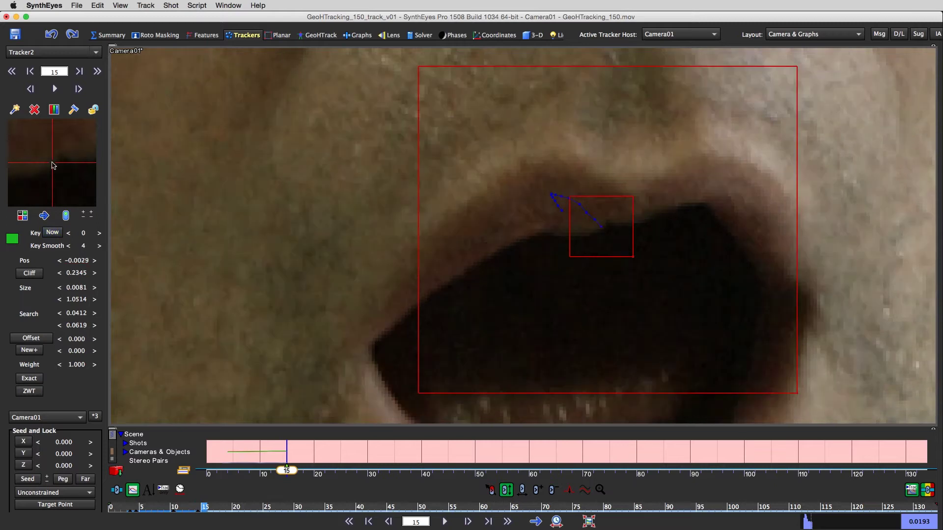
Step: Key the tracker's position on frames 17 and 18, and disable the tracker from frame 19
key(d)
key(d)
click(53, 165)
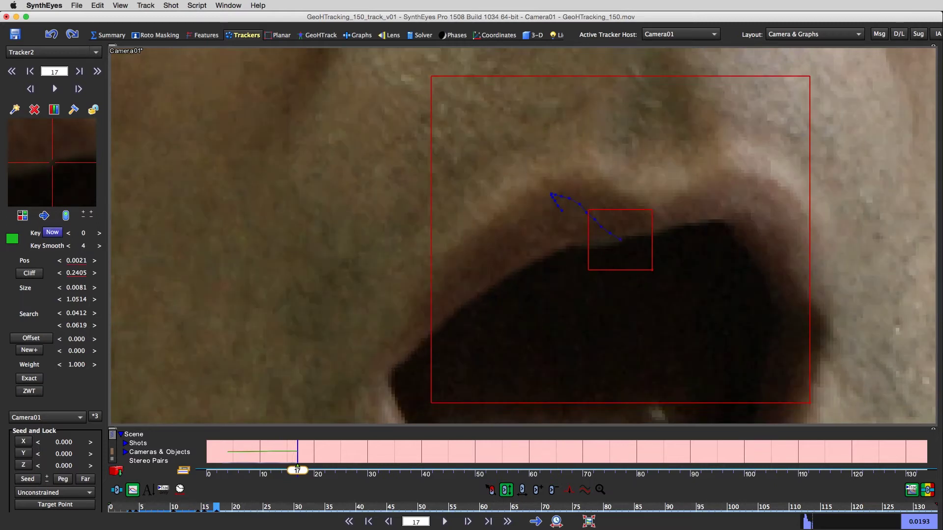
key(d)
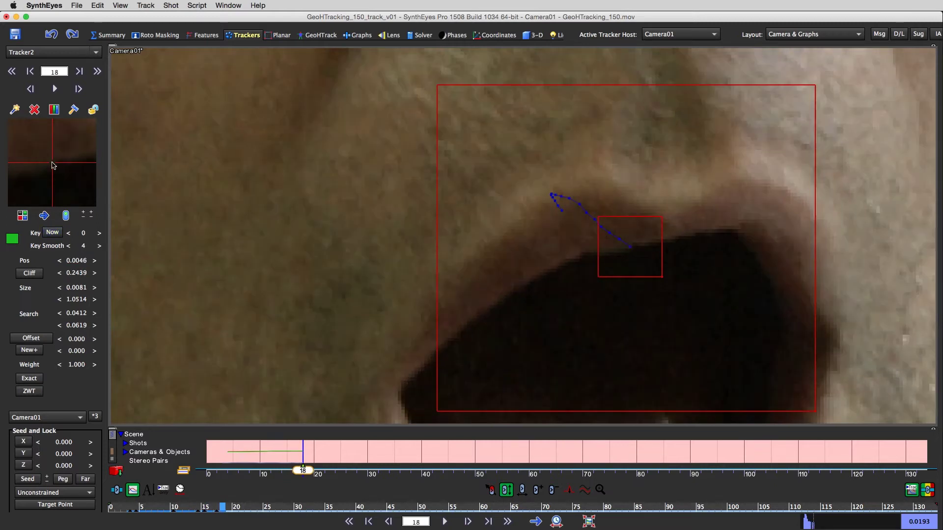
click(53, 166)
key(d)
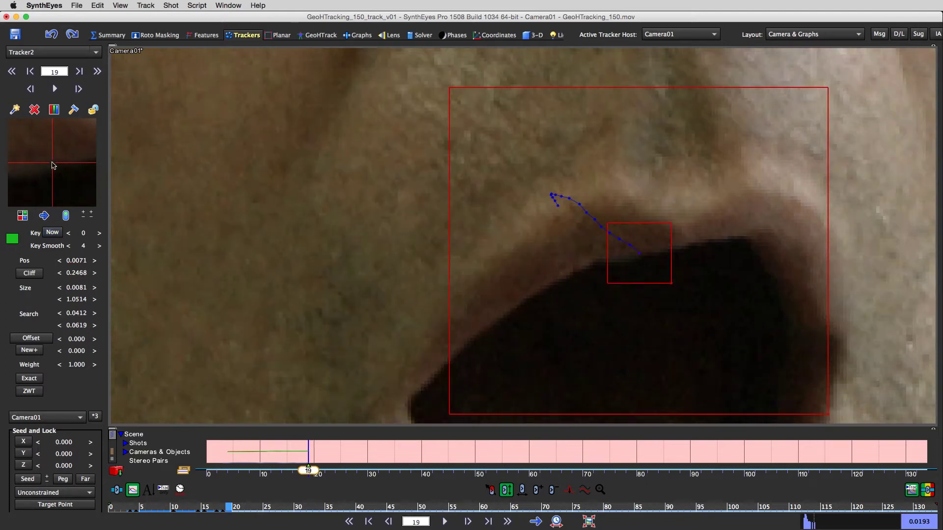
click(68, 220)
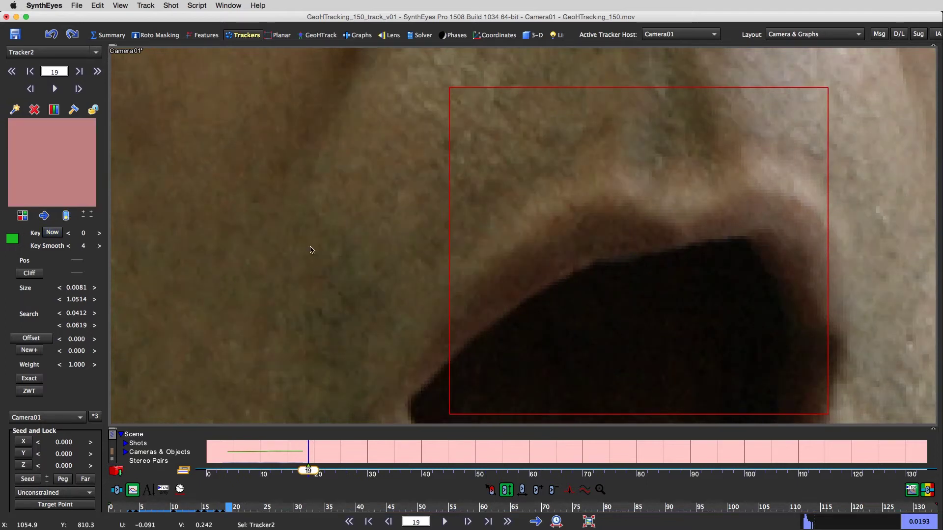
Step: Step back and forth through frames 18 to 31 to examine when the upper teeth can be tracked again
scroll(623, 266, down, 4)
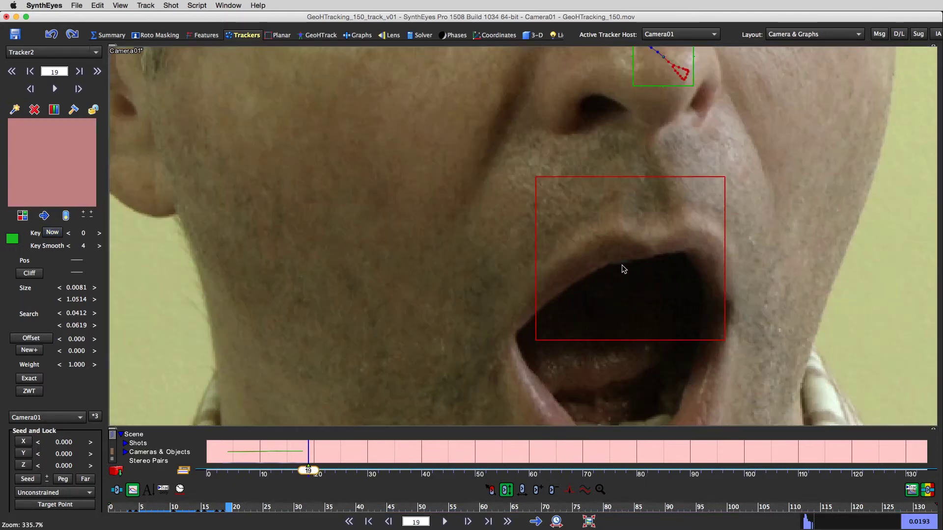
drag(622, 269, 490, 173)
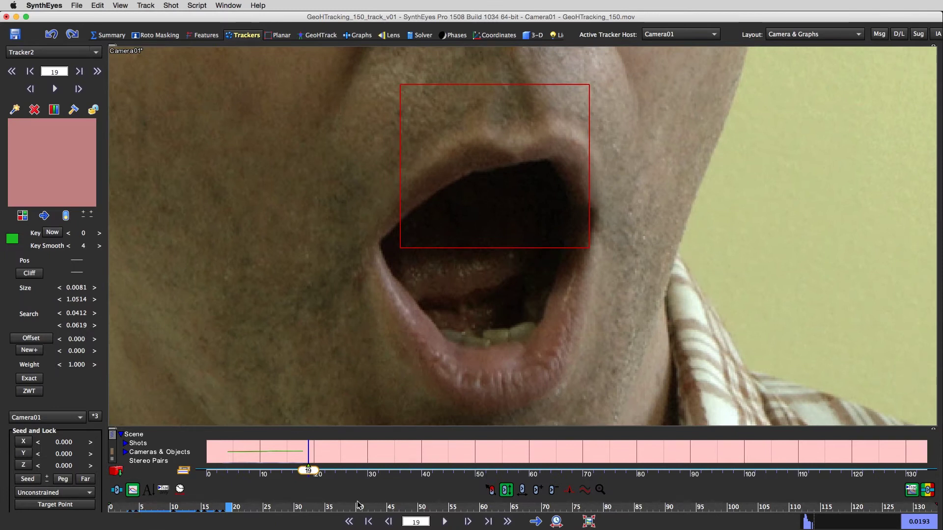
key(d)
key(d)
key(d)
key(d)
key(d)
key(d)
key(d)
key(d)
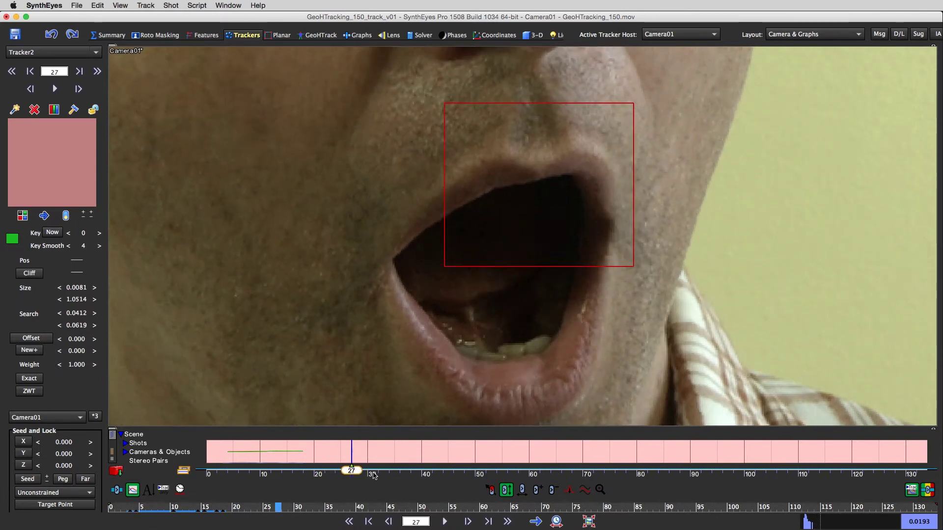
key(s)
key(s)
key(s)
key(s)
key(s)
key(s)
key(s)
key(s)
key(s)
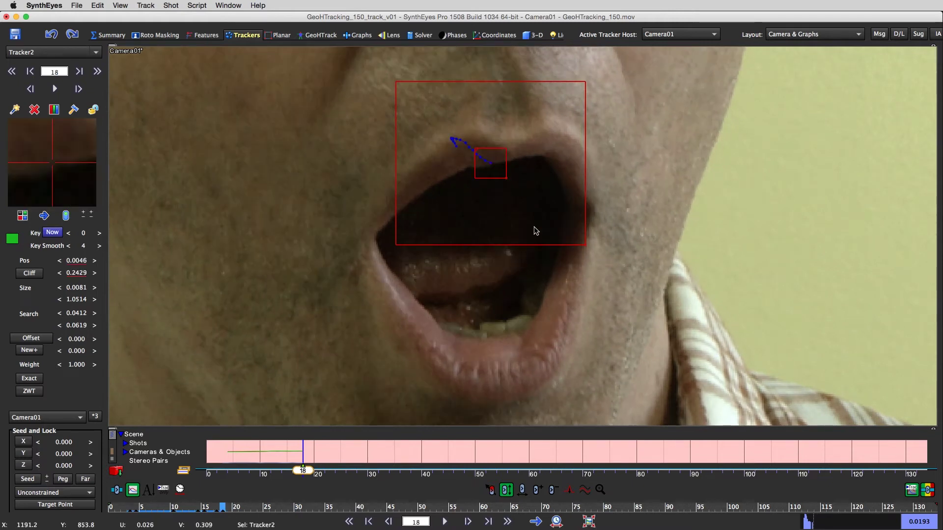
key(d)
key(d)
key(d)
key(d)
key(d)
key(d)
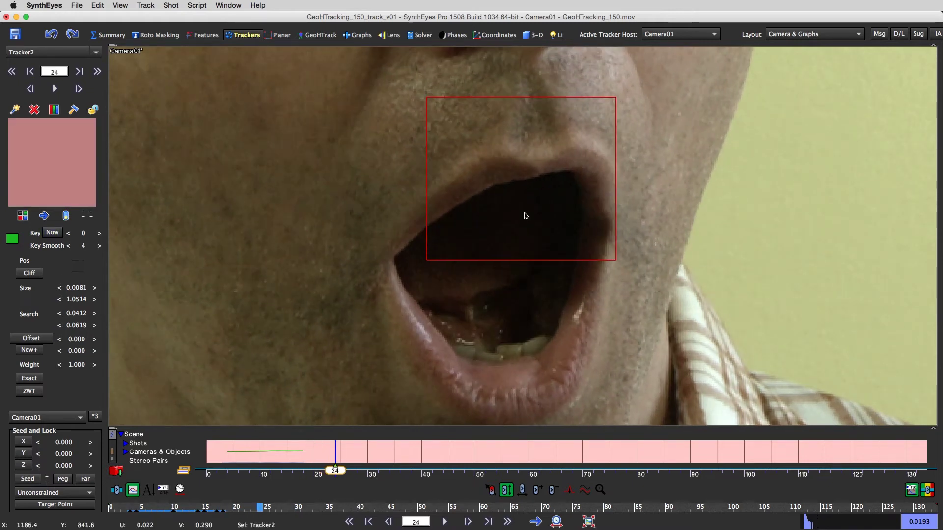
key(d)
key(d)
key(d)
key(d)
key(d)
key(d)
key(d)
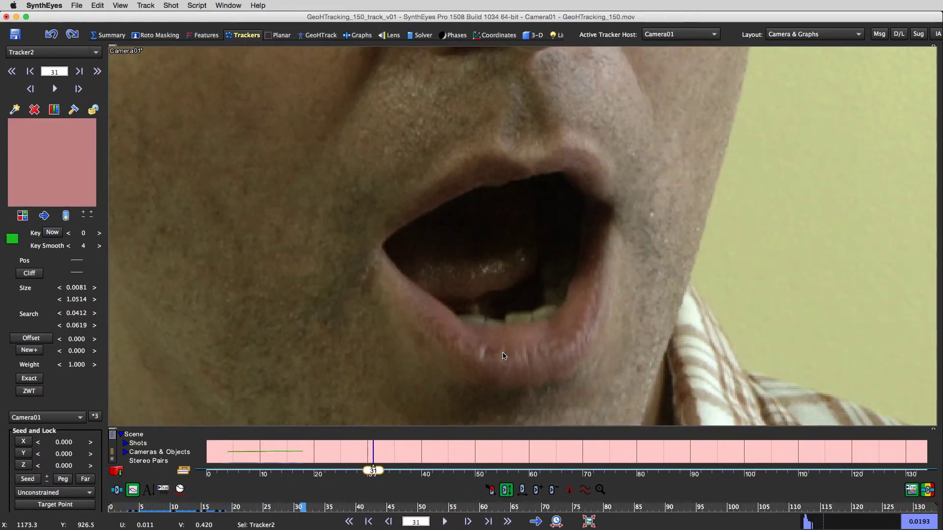
Step: Resume the tracker on frame 30 by placing it on the lower edge of the upper teeth
key(s)
scroll(513, 184, up, 3)
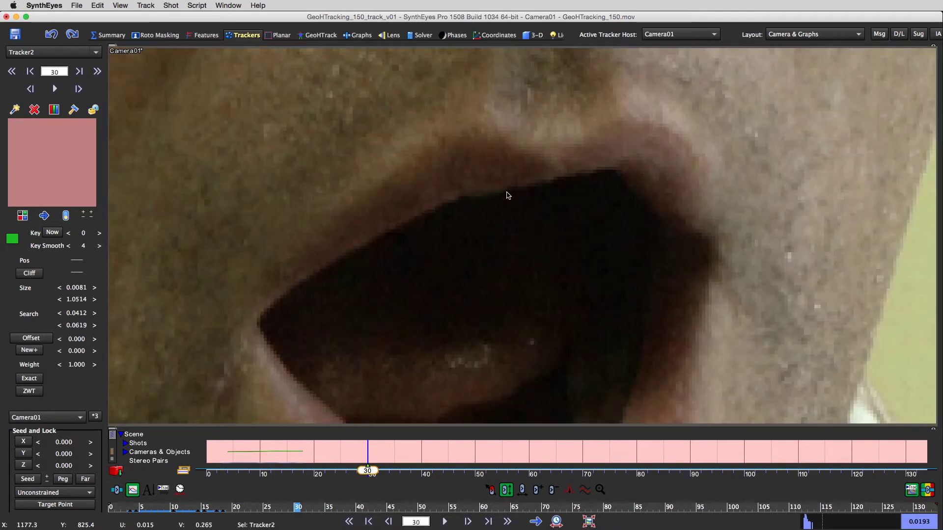
click(507, 191)
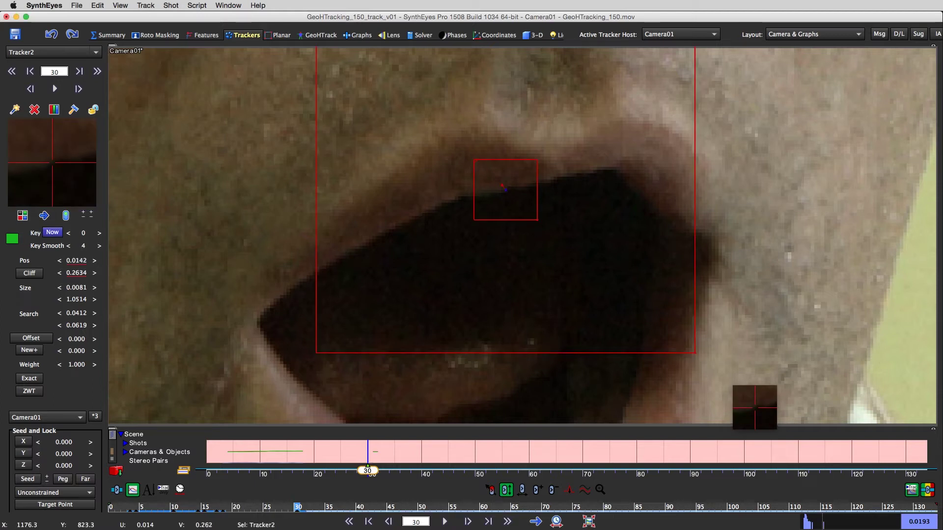
drag(505, 188, 504, 188)
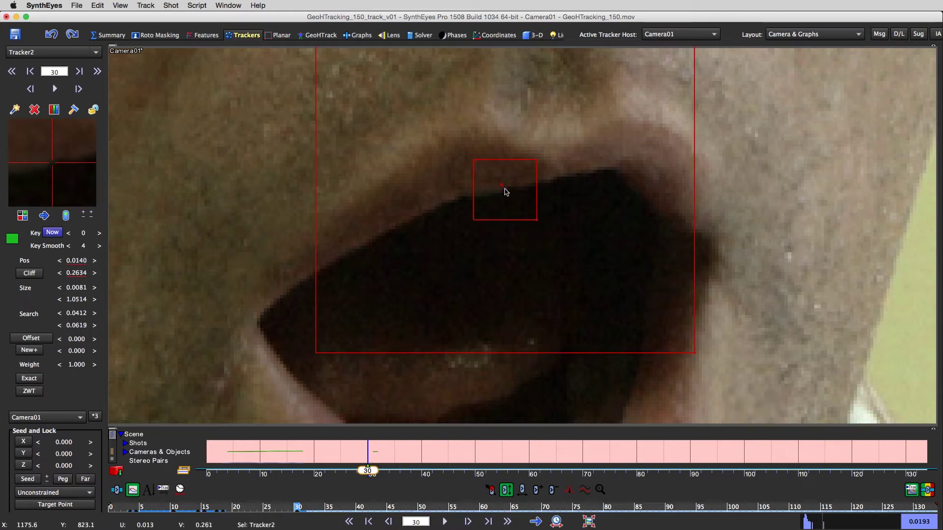
Step: Track the upper teeth forward from frame 30 to frame 33, correcting the tracker's position frame by frame
key(Right)
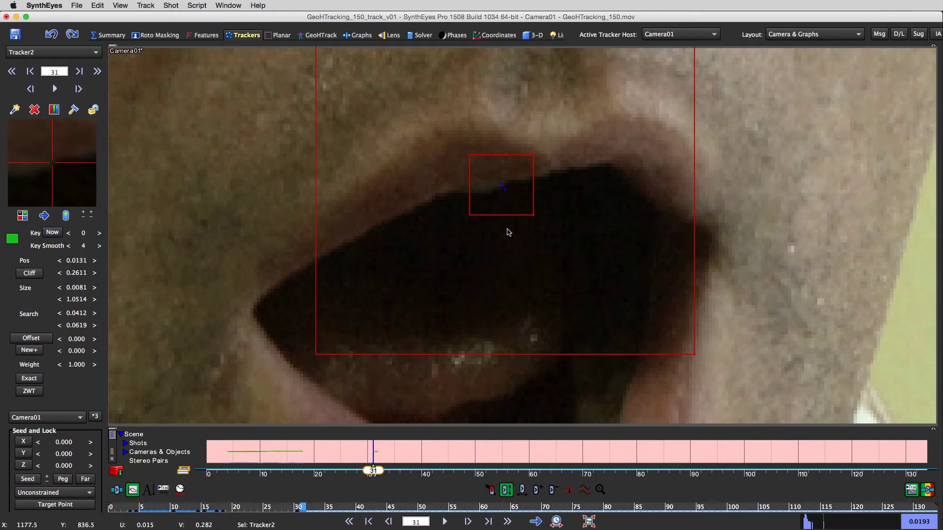
drag(58, 179, 52, 162)
scroll(551, 171, up, 3)
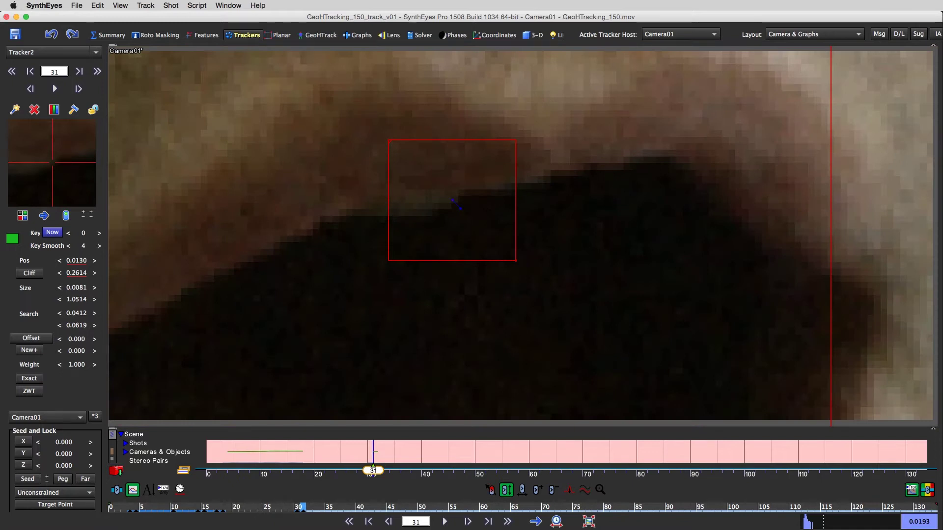
key(d)
drag(52, 163, 51, 163)
key(d)
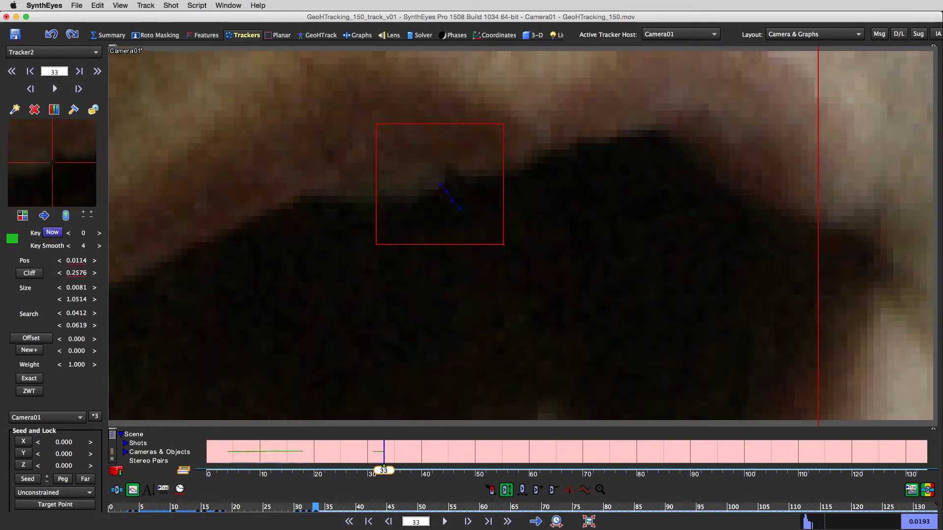
Step: Track the upper teeth forward from frame 33 to frame 37, correcting the tracker's position against the tooth edge
key(s)
drag(52, 163, 51, 164)
key(s)
key(s)
key(s)
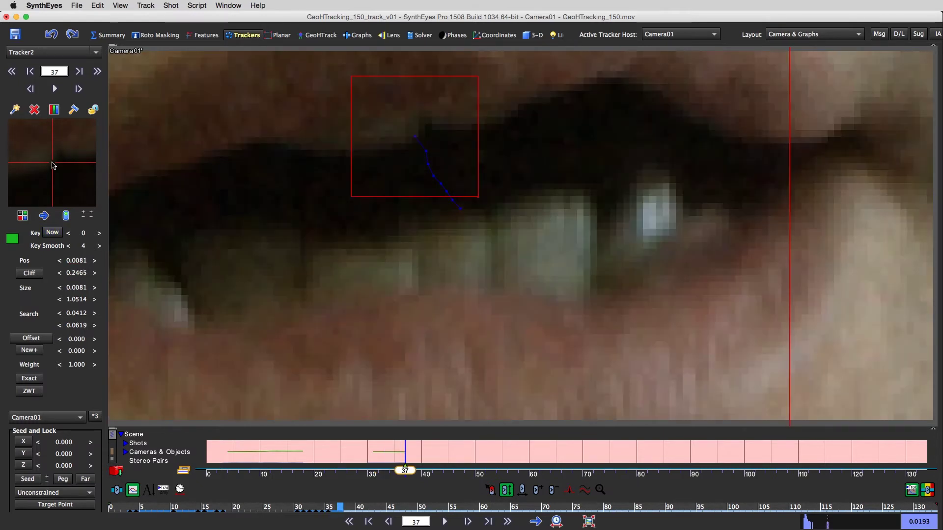
key(s)
drag(52, 163, 57, 162)
key(d)
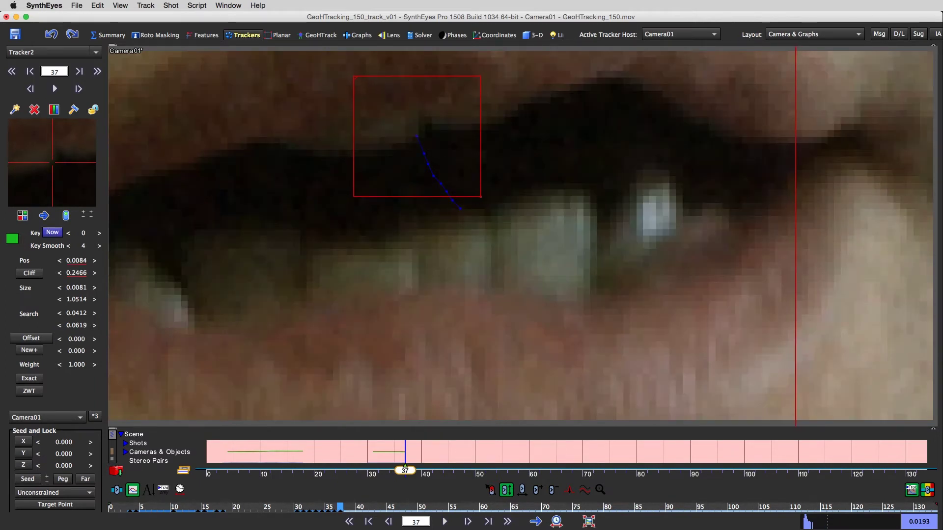
Step: Put the stray tracker back on the tooth edge at frame 38 and key its position through frame 40
drag(541, 200, 656, 282)
key(d)
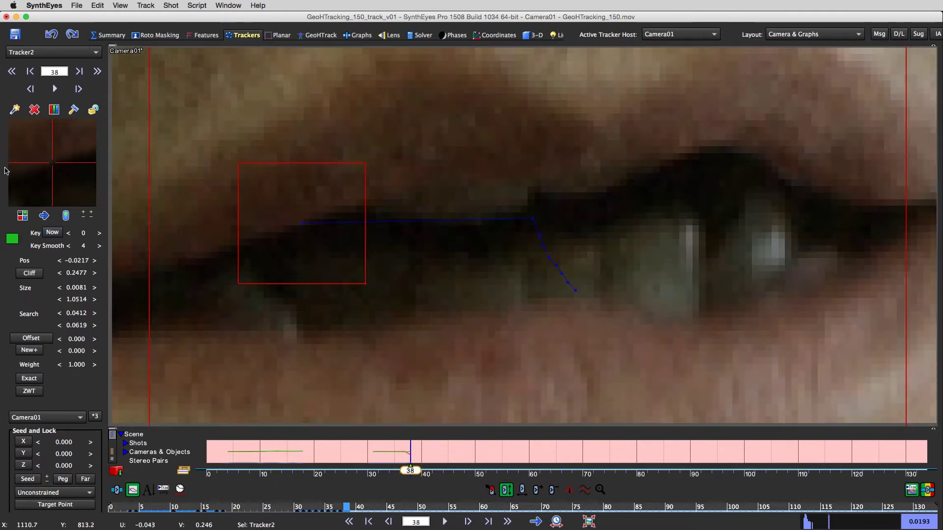
drag(51, 172, 211, 161)
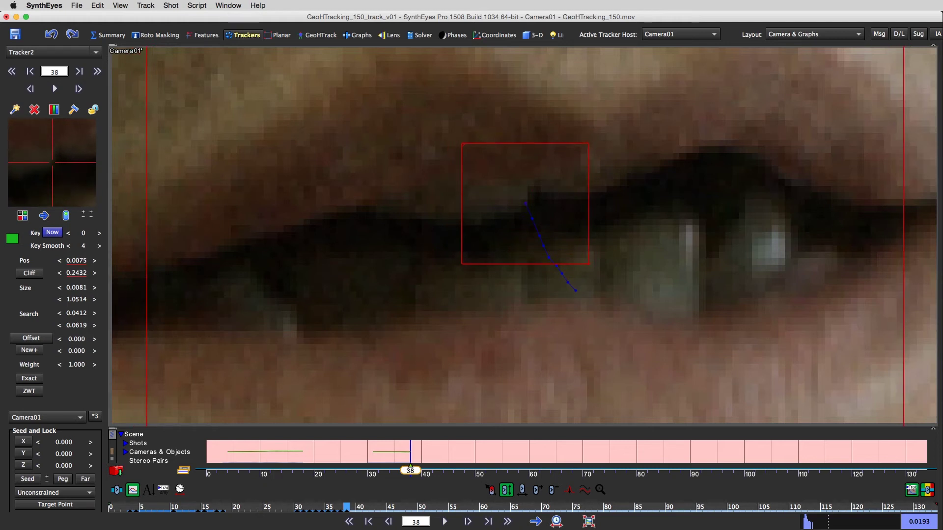
key(s)
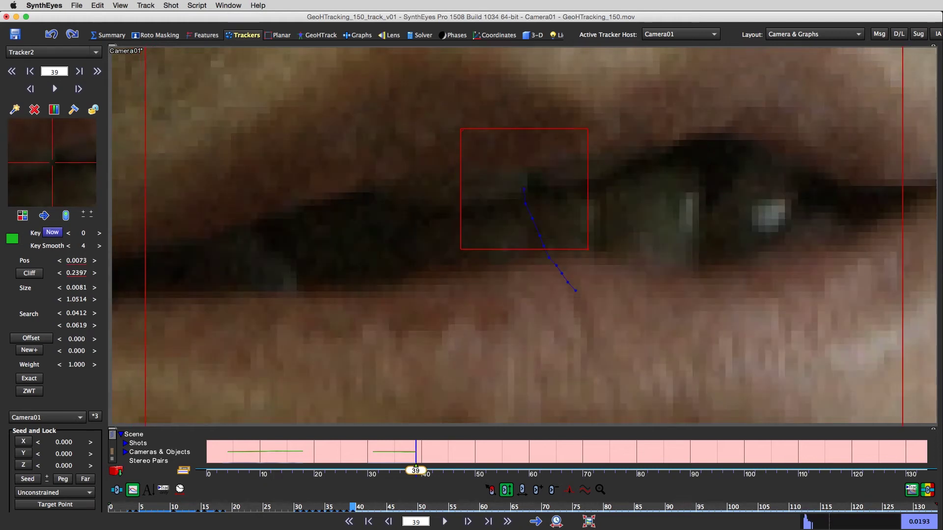
key(s)
drag(51, 165, 50, 170)
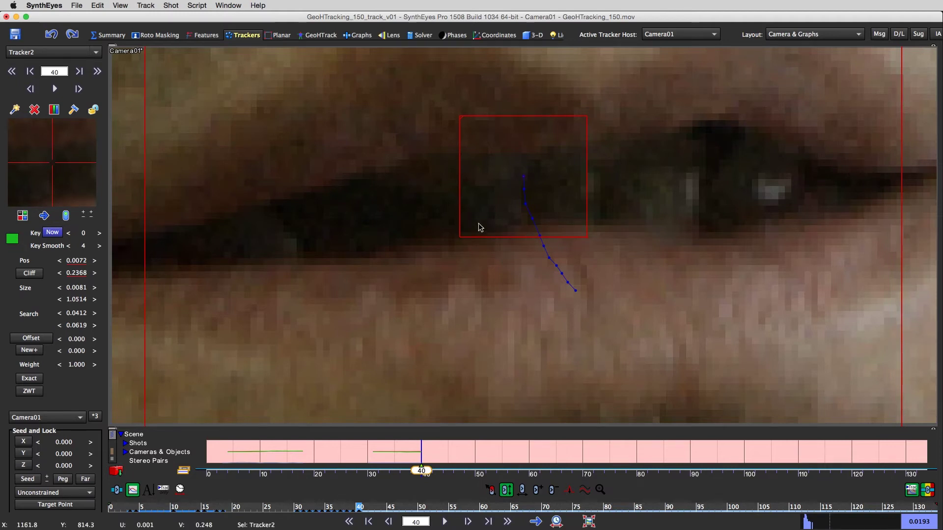
Step: Track the upper teeth from frame 41 to frame 44, nudging the tracker back onto the tooth edge where it drifts
key(s)
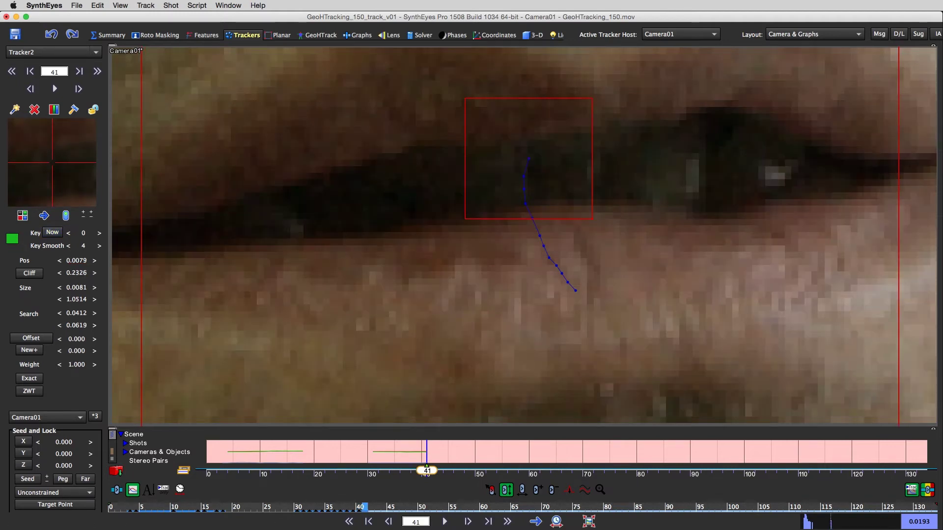
drag(52, 163, 53, 161)
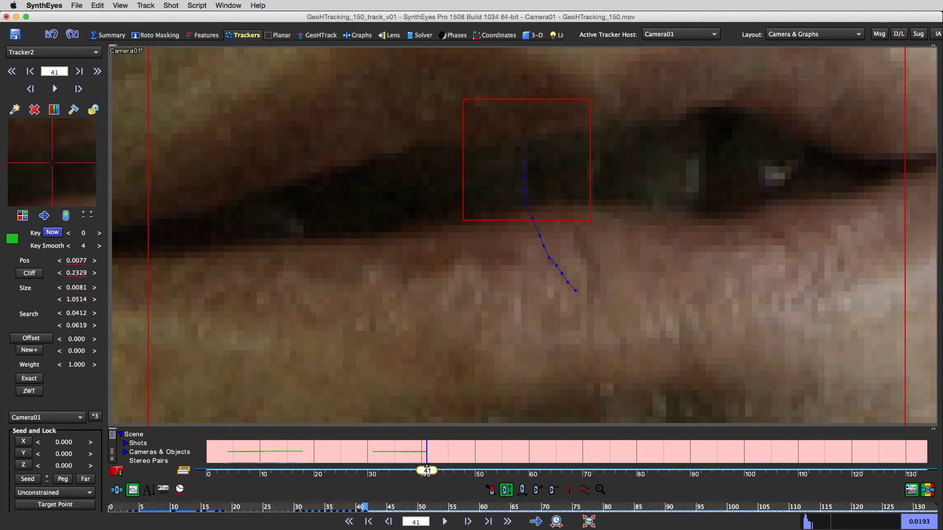
key(s)
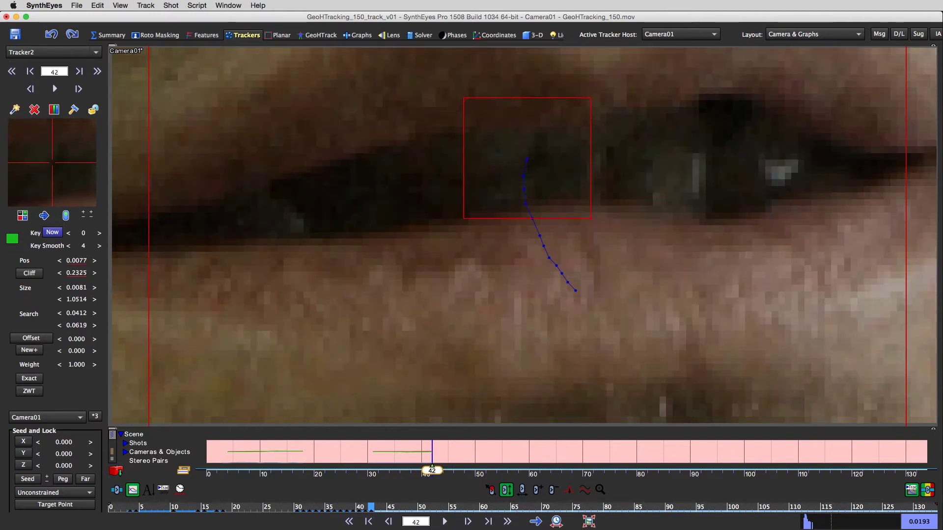
key(s)
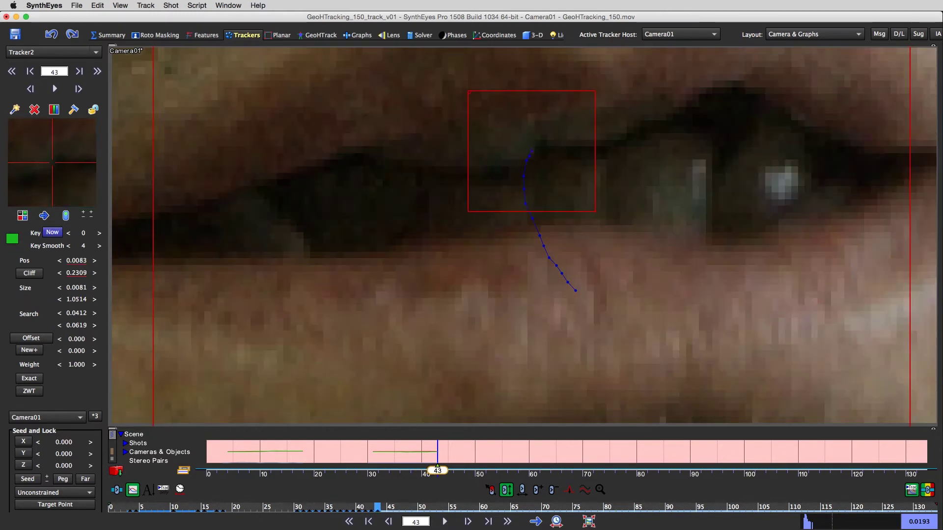
key(s)
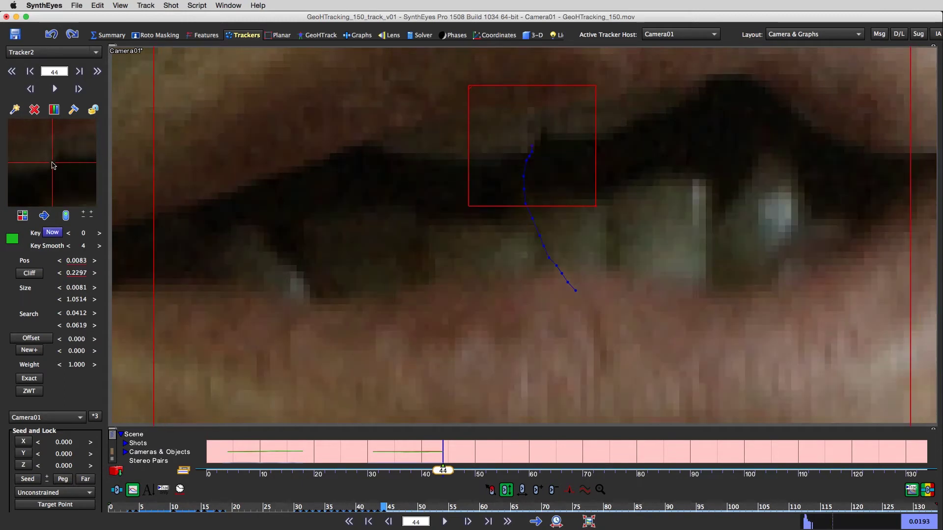
Step: Continue the upper teeth track from frame 45 to frame 48, correcting the tracker's position frame by frame
key(s)
drag(52, 162, 52, 162)
key(s)
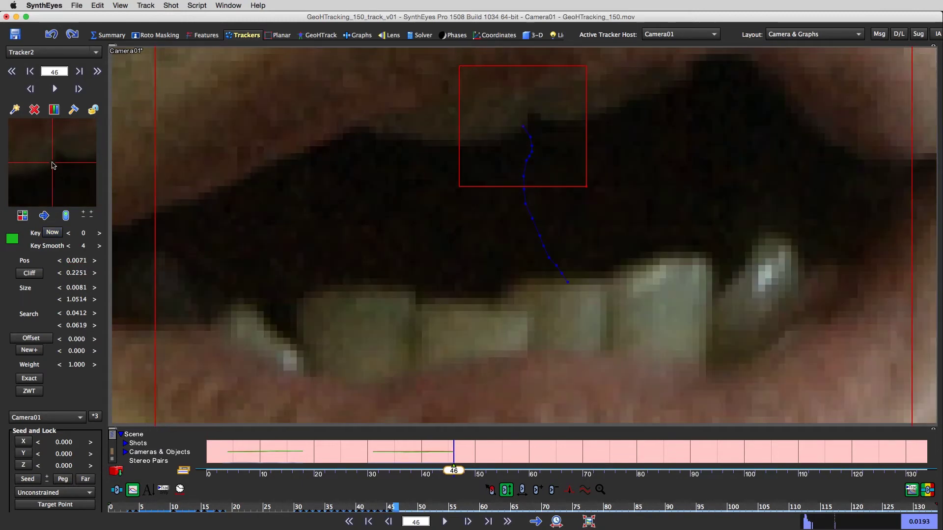
key(s)
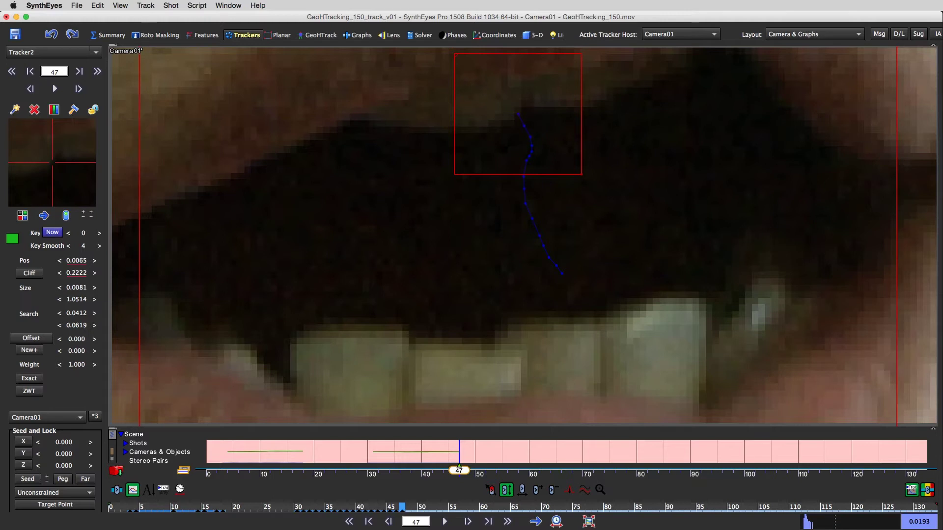
key(s)
drag(53, 165, 53, 164)
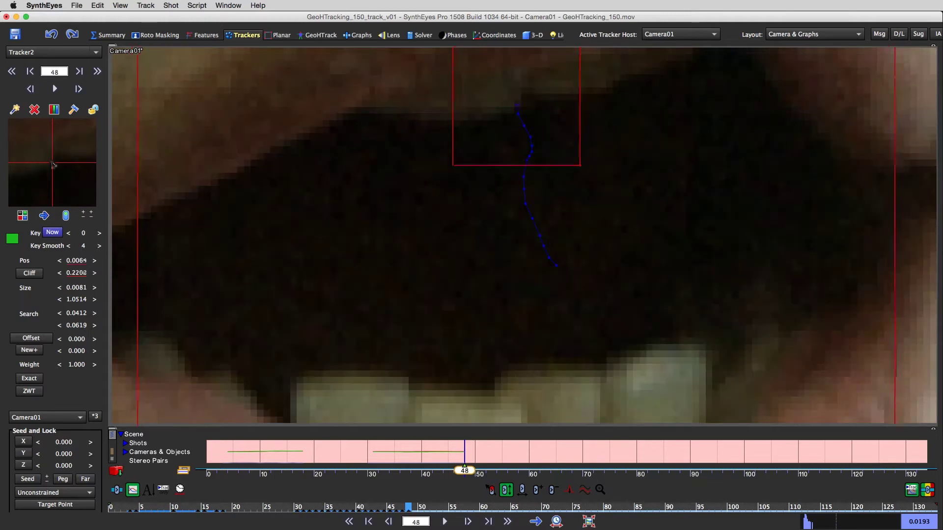
Step: Return to frames 41 and 40 and readjust the tracker's position on the tooth edge
key(s)
key(s)
key(s)
key(s)
key(s)
key(s)
key(s)
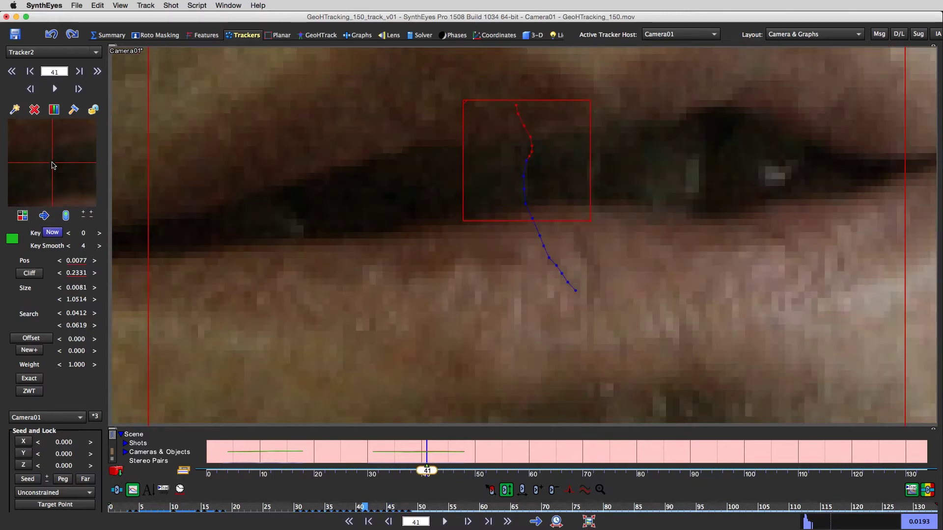
key(a)
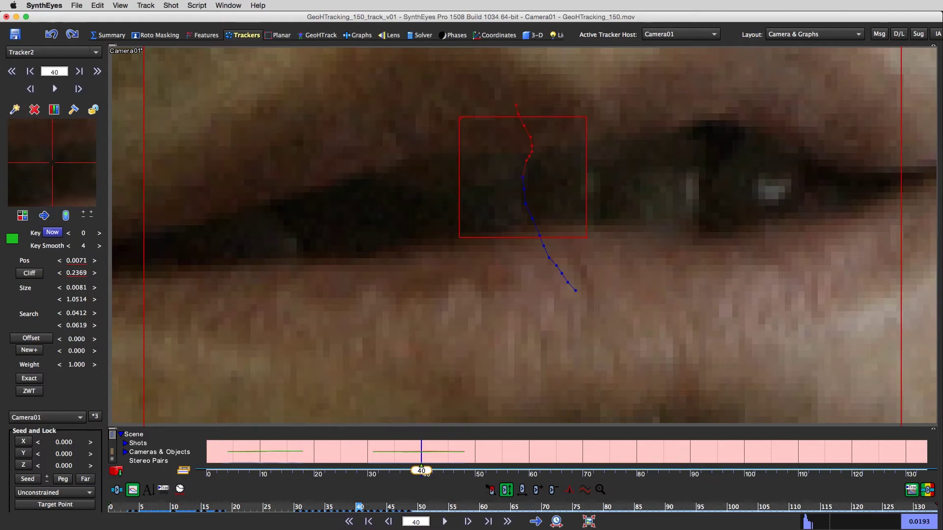
scroll(511, 192, up, 2)
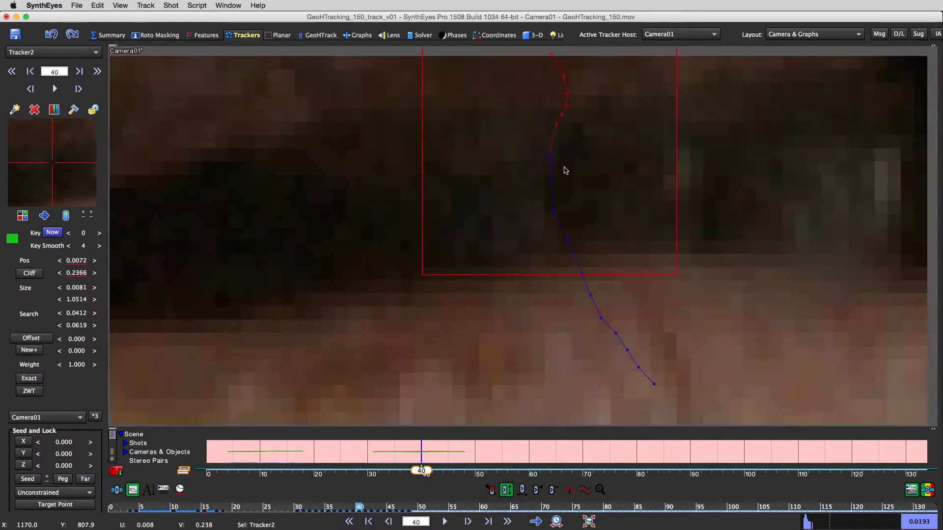
drag(566, 170, 559, 229)
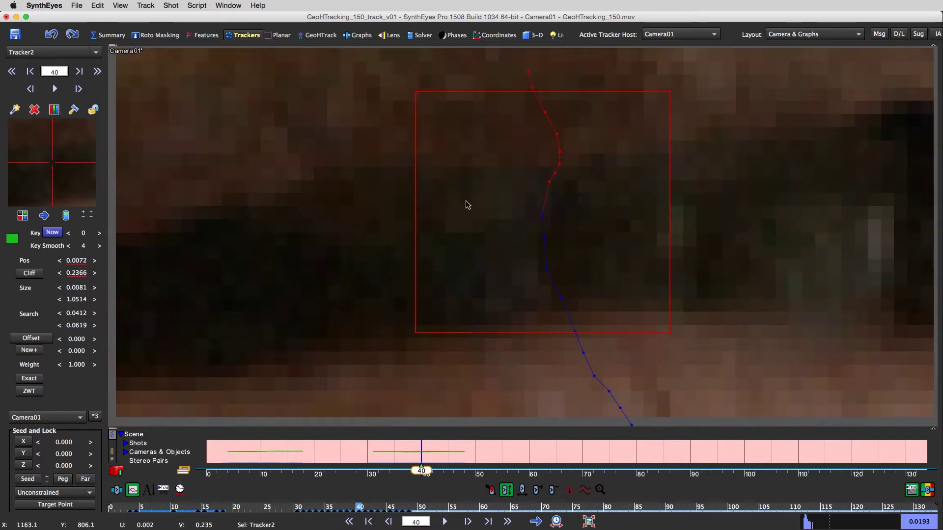
Step: Refine the tracker's position on the tooth edge while stepping forward from frame 41 to frame 45
key(s)
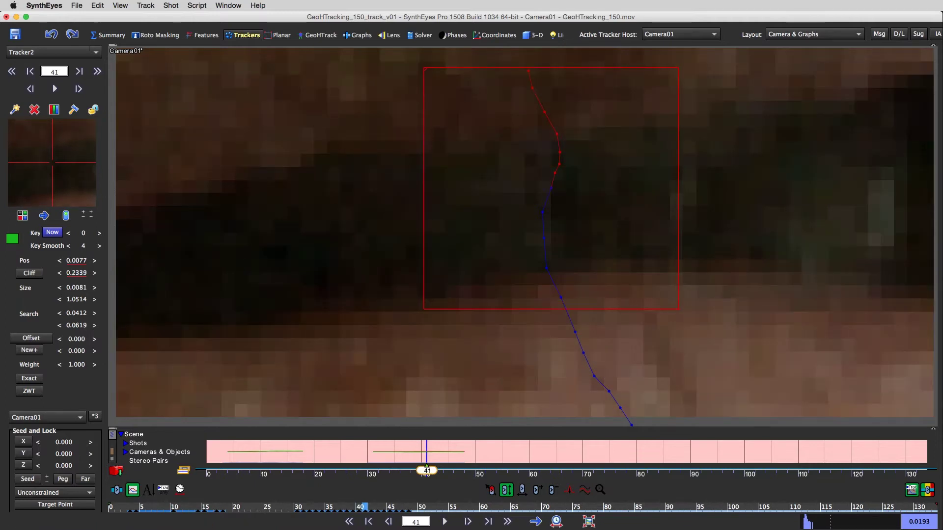
key(s)
key(s)
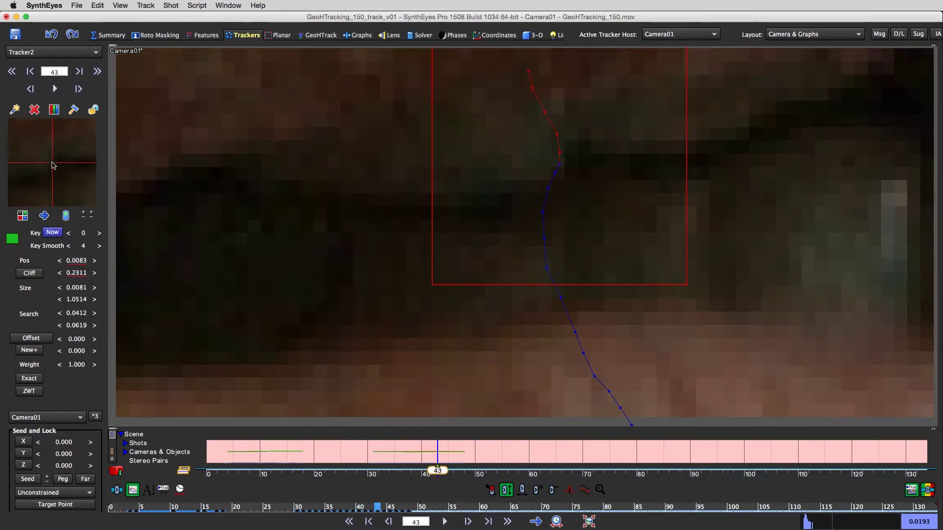
scroll(361, 296, down, 3)
key(s)
key(s)
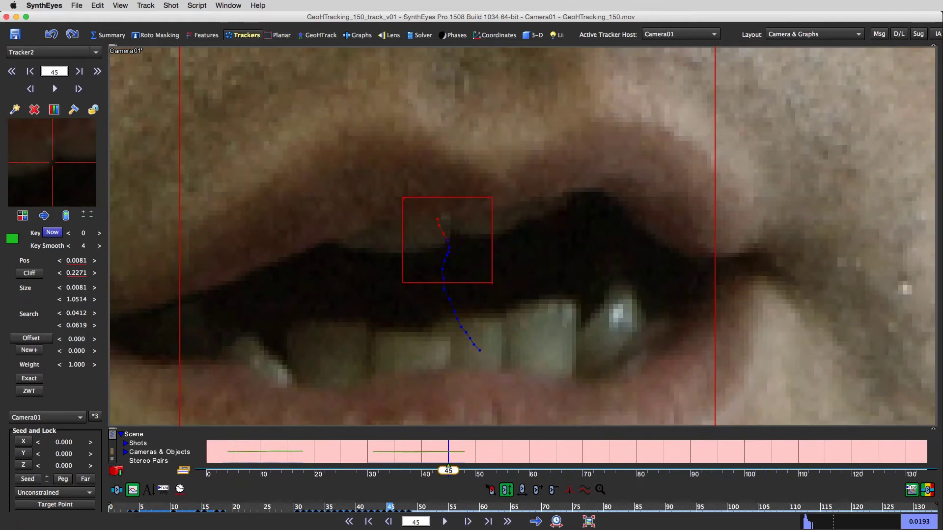
Step: Extend the upper teeth track to frame 50 and move the tracker back onto the tooth edge there
key(s)
key(s)
key(s)
key(s)
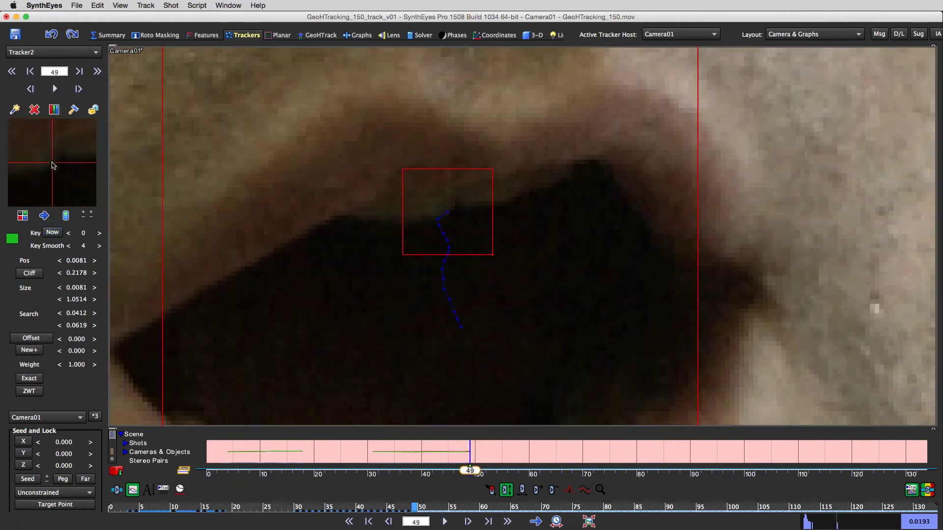
key(s)
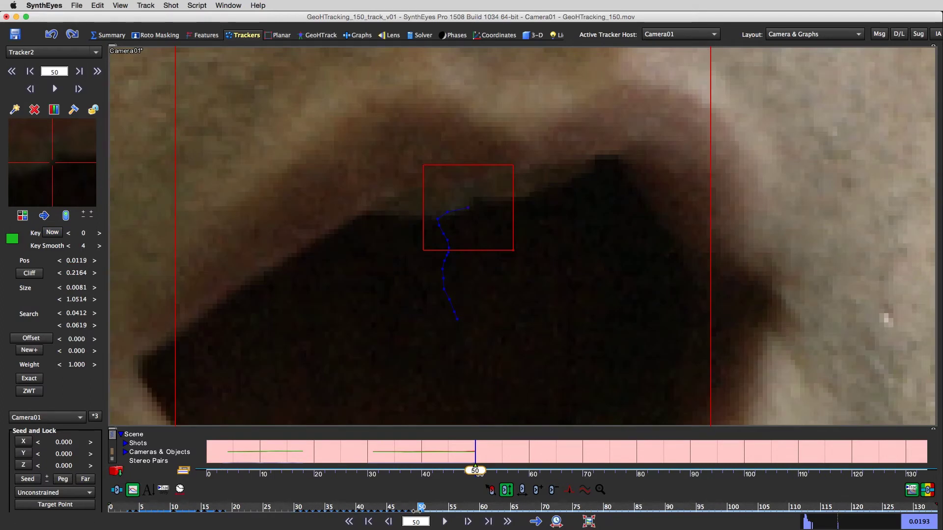
drag(78, 184, 56, 160)
Step: Track the upper teeth on to frame 54 and disable the tracker from frame 55
key(d)
key(s)
key(s)
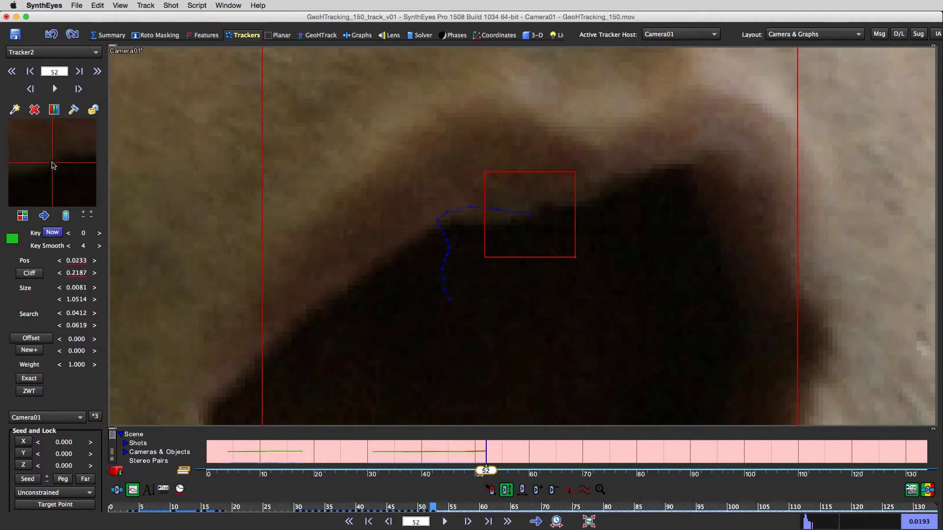
key(s)
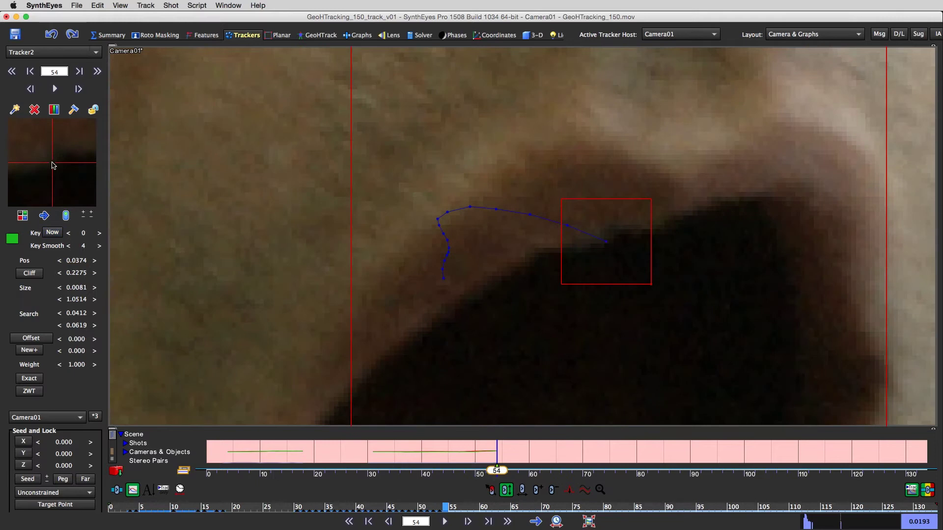
key(s)
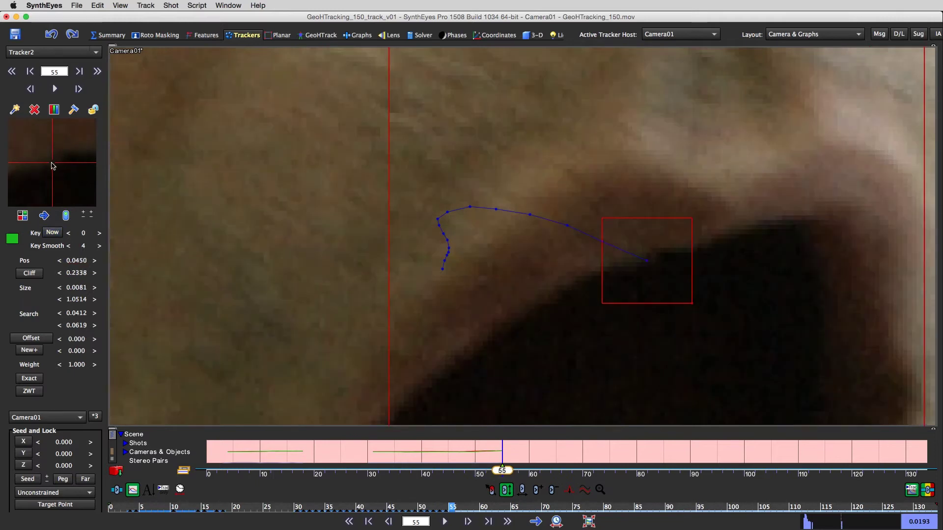
click(67, 217)
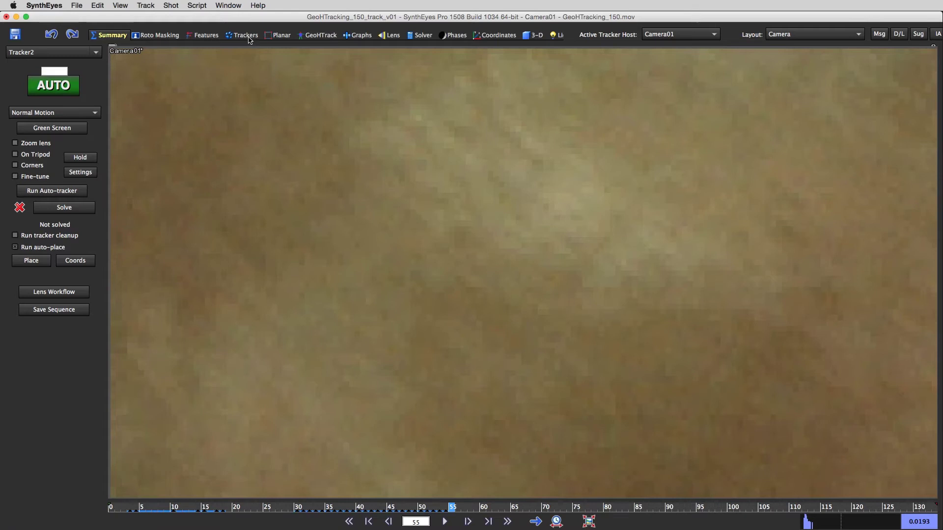
Step: Step through frames 56 to 95 to examine when the upper teeth can be tracked again
key(d)
key(d)
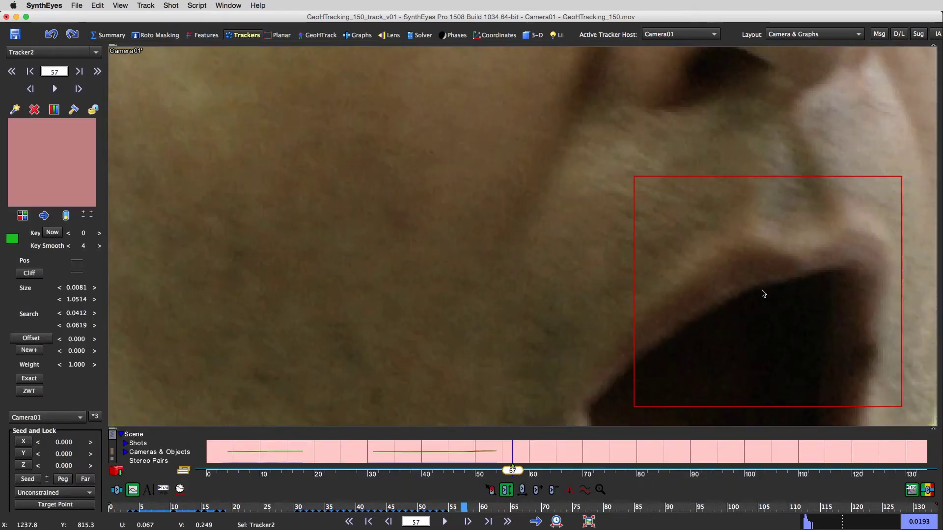
drag(735, 273, 450, 201)
scroll(452, 204, down, 3)
key(d)
key(d)
key(d)
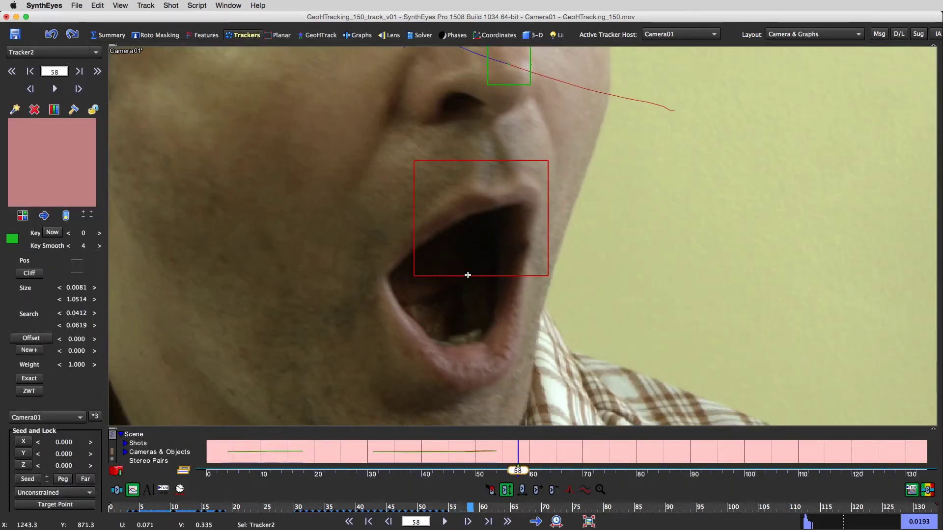
key(d)
key(d)
key(d)
key(d)
key(d)
key(d)
key(d)
key(d)
key(d)
key(d)
key(d)
key(d)
key(d)
key(d)
key(d)
key(d)
key(d)
key(d)
key(d)
key(d)
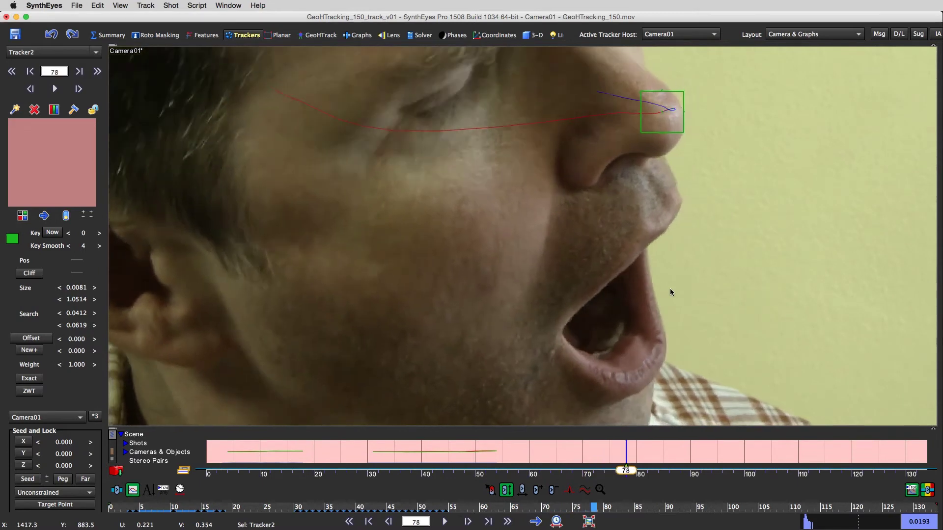
key(s)
key(s)
key(s)
key(s)
key(s)
key(s)
key(s)
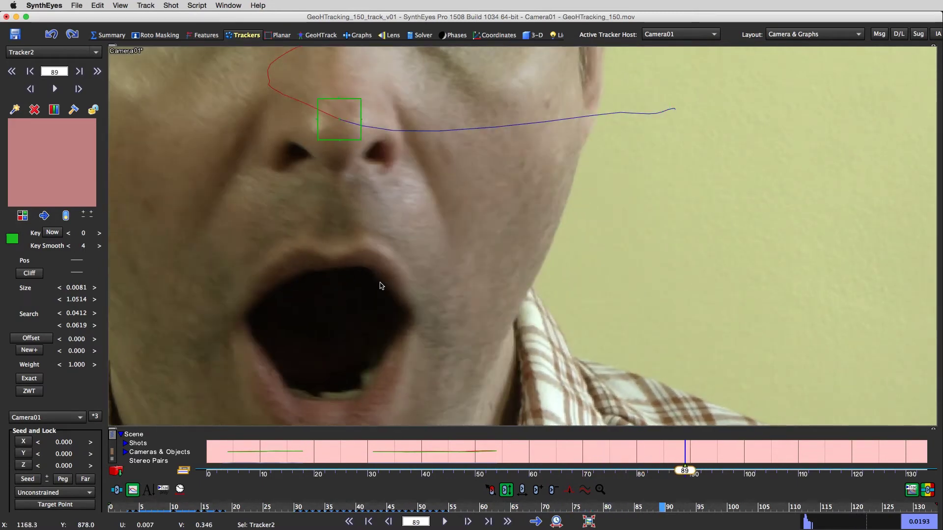
key(s)
key(s)
key(s)
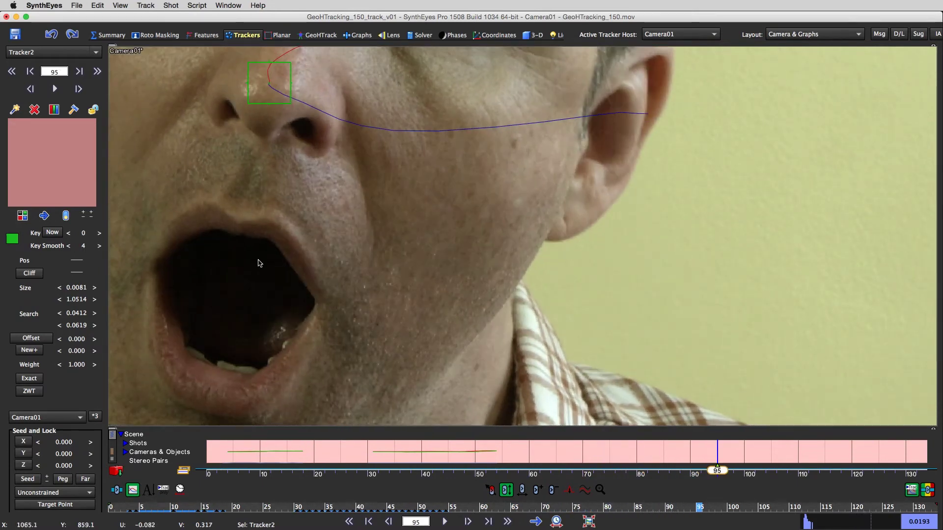
Step: Examine the upper edge of the mouth around frames 90 and 91 for a trackable tooth edge
key(a)
key(a)
key(a)
scroll(263, 258, up, 5)
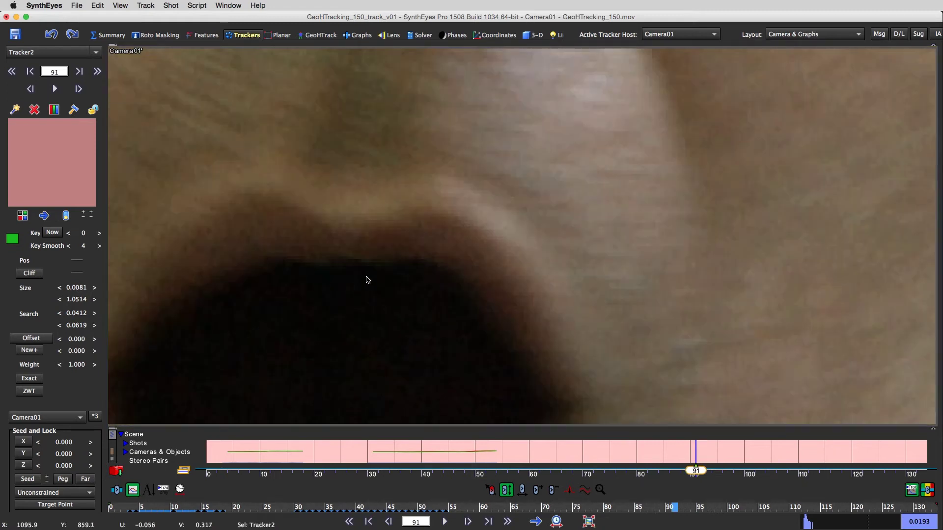
drag(366, 277, 642, 254)
key(a)
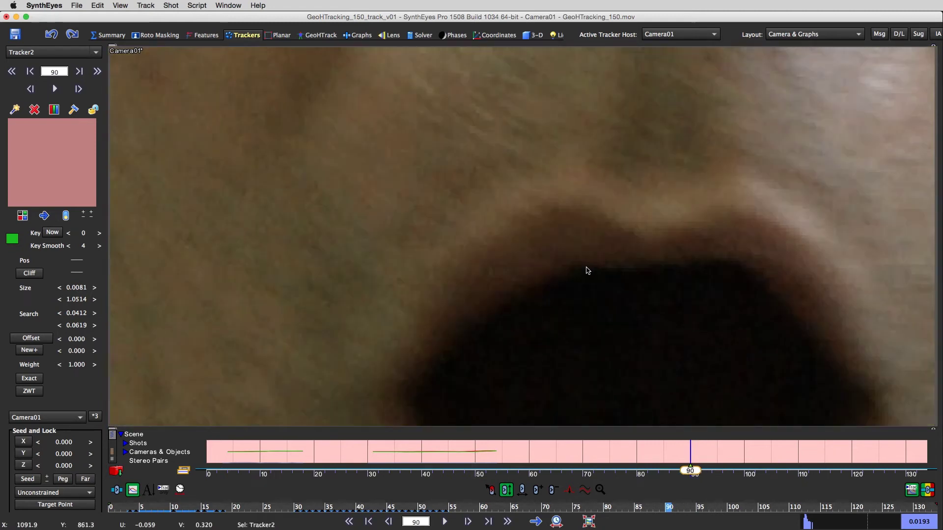
key(s)
key(d)
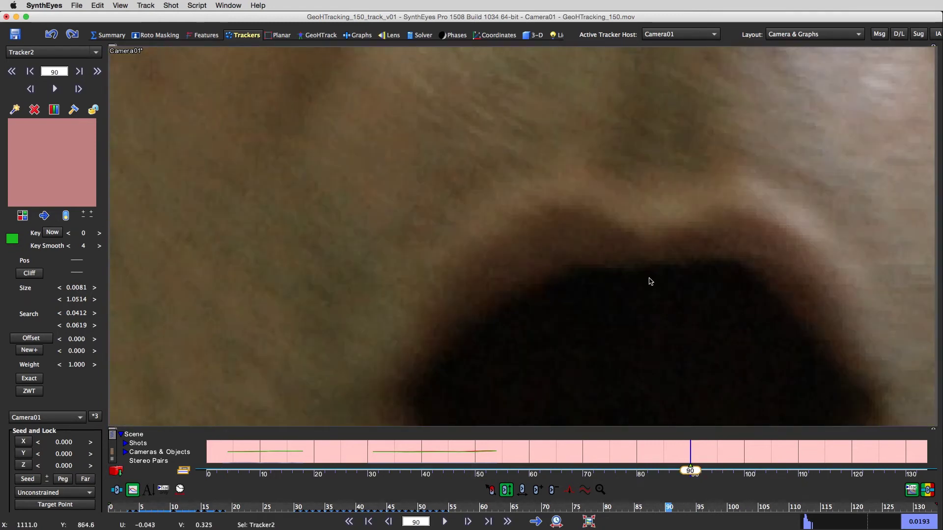
Step: Place the tracker on the upper tooth edge at frame 90 and track it to frame 93, correcting its position at frames 91 and 92
click(643, 271)
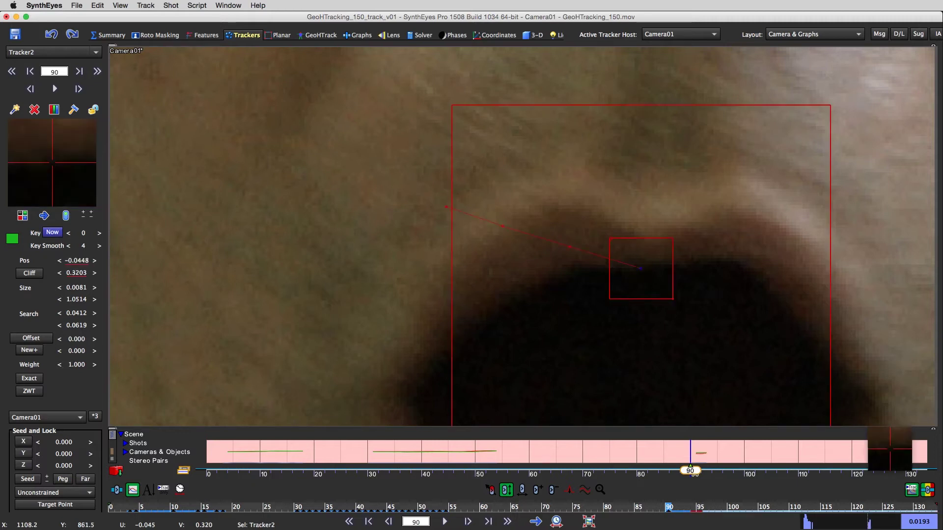
scroll(645, 273, up, 2)
scroll(645, 273, up, 1)
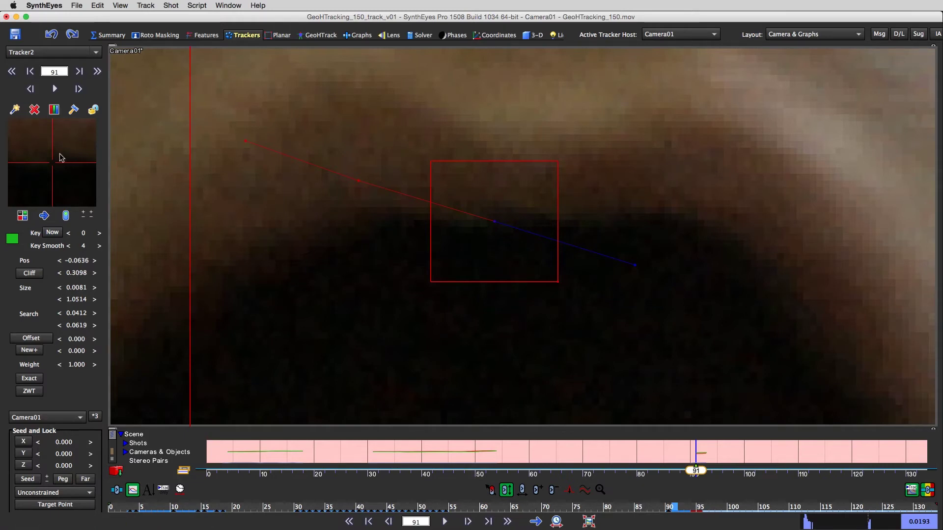
drag(61, 157, 57, 157)
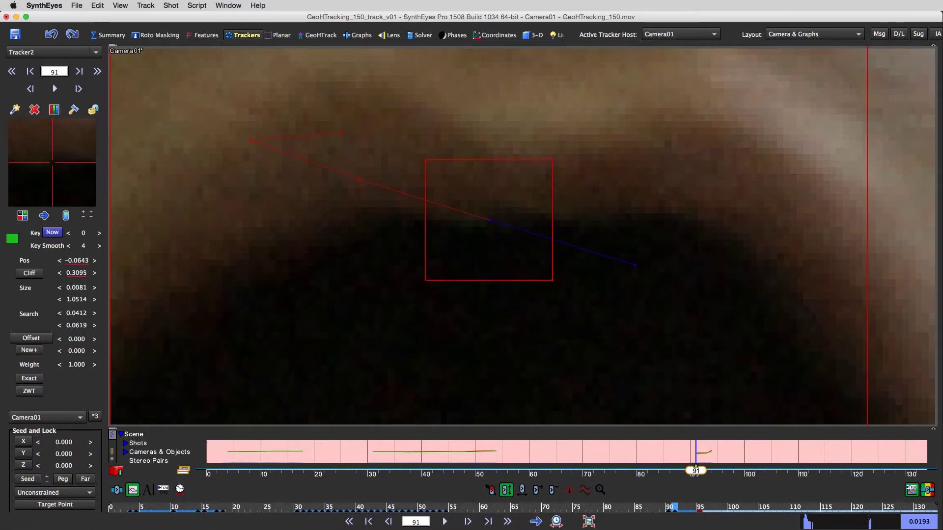
key(s)
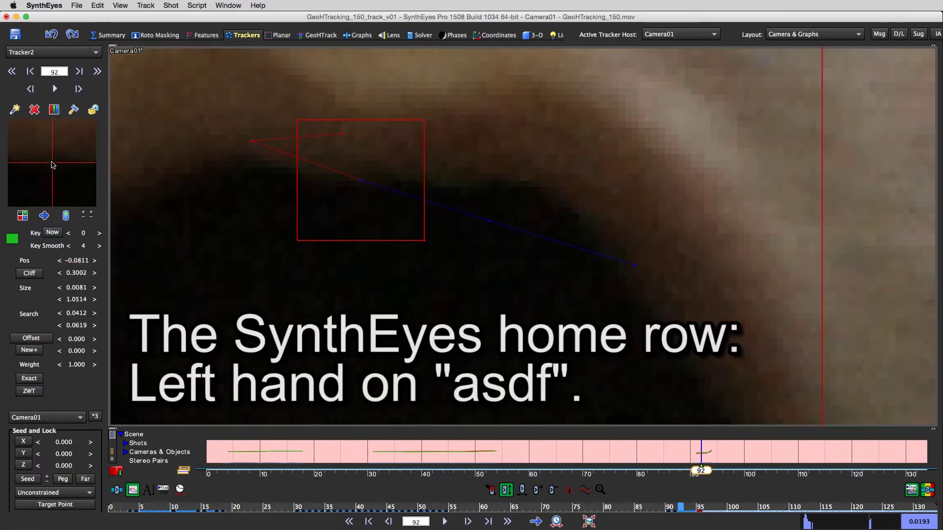
drag(53, 165, 52, 165)
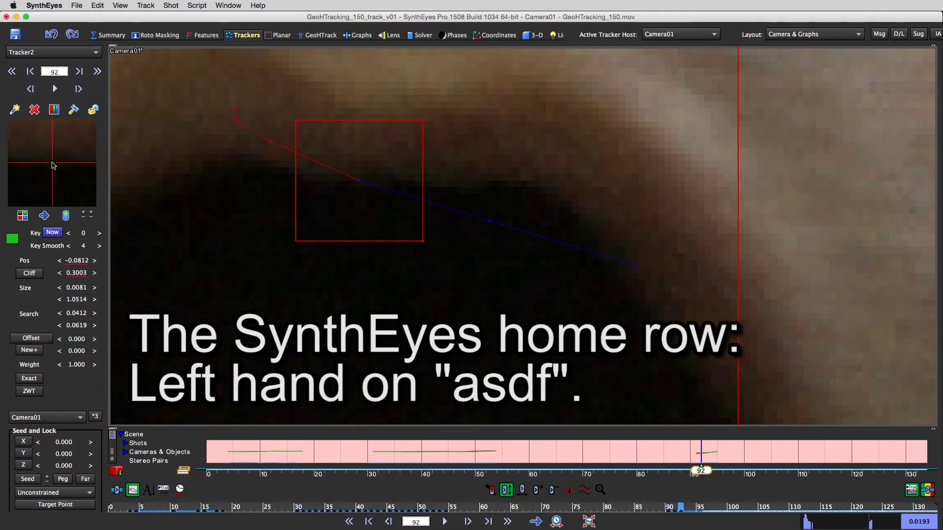
key(s)
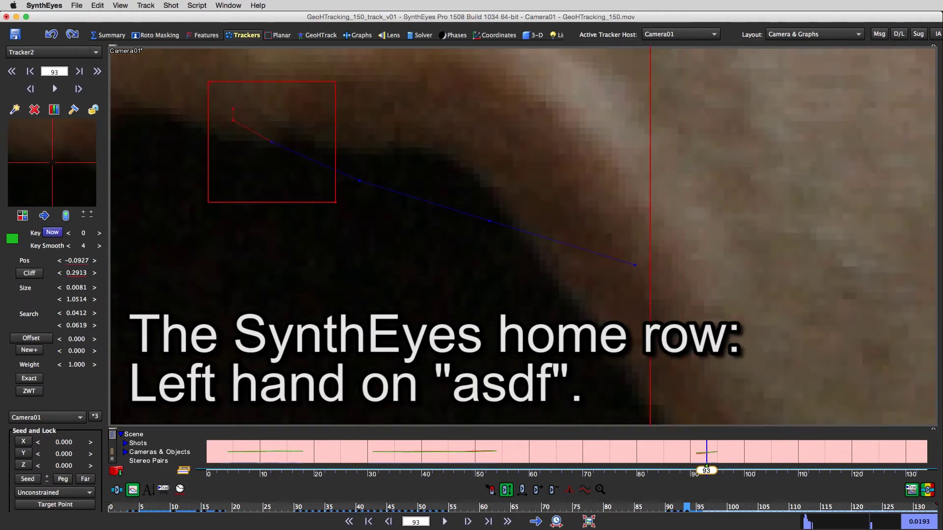
Step: Track the upper teeth on to frame 97 and move the tracker back onto the tooth edge there
key(s)
drag(53, 166, 57, 167)
key(s)
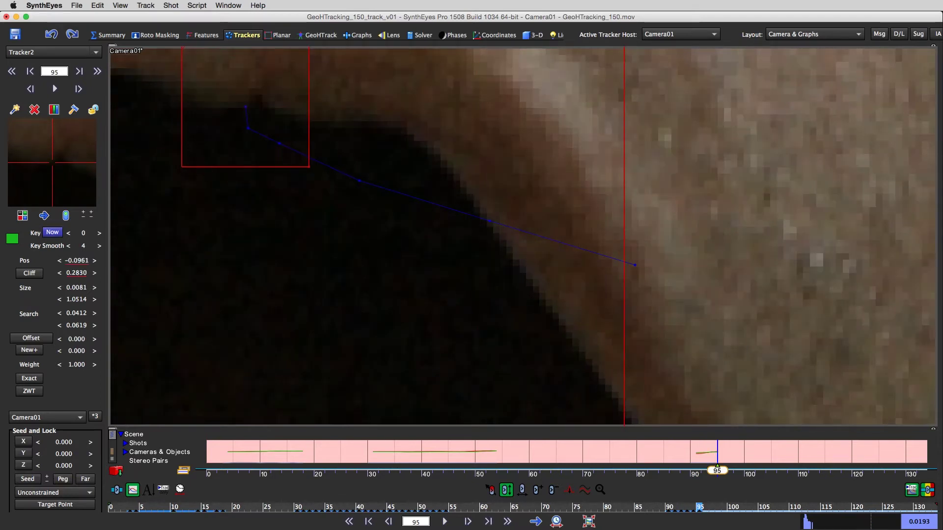
key(s)
key(s)
key(d)
key(s)
key(s)
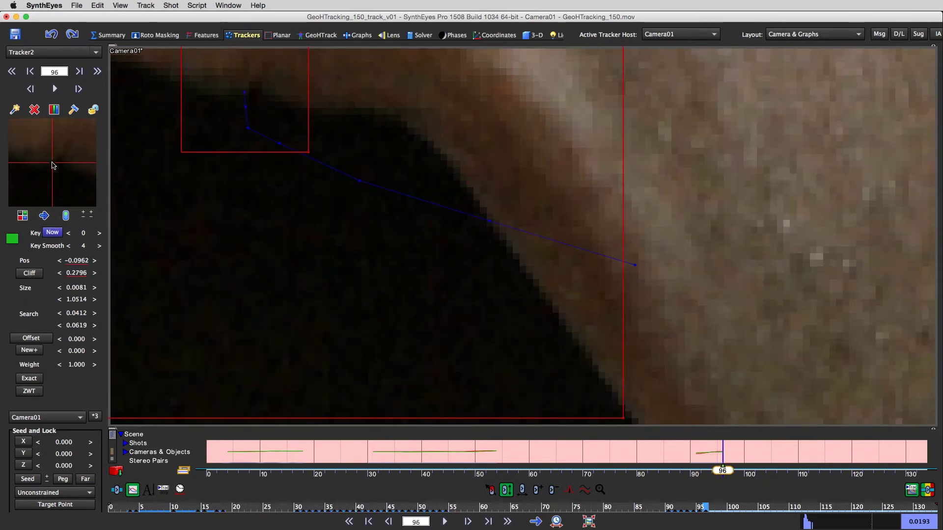
key(s)
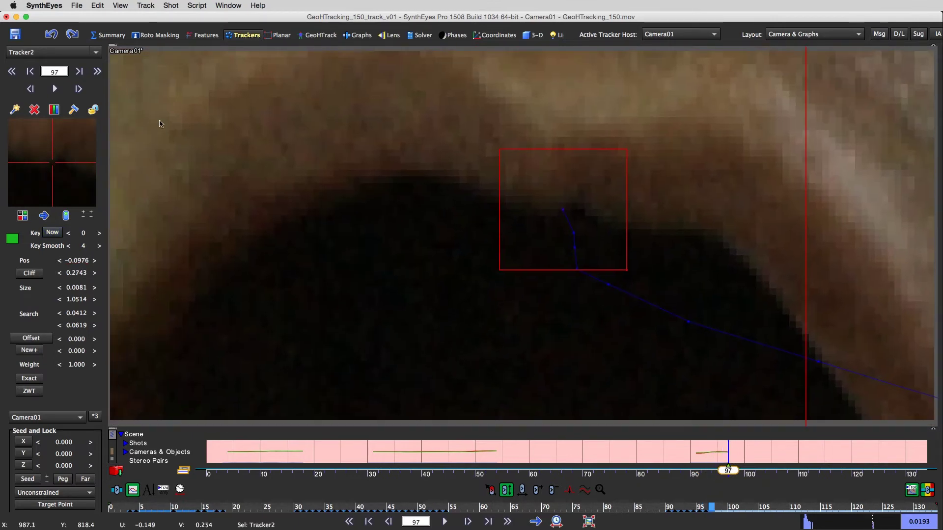
drag(49, 165, 48, 163)
Step: Extend the upper teeth track to frame 101 and realign the tracker with the tooth edge
key(s)
key(d)
key(d)
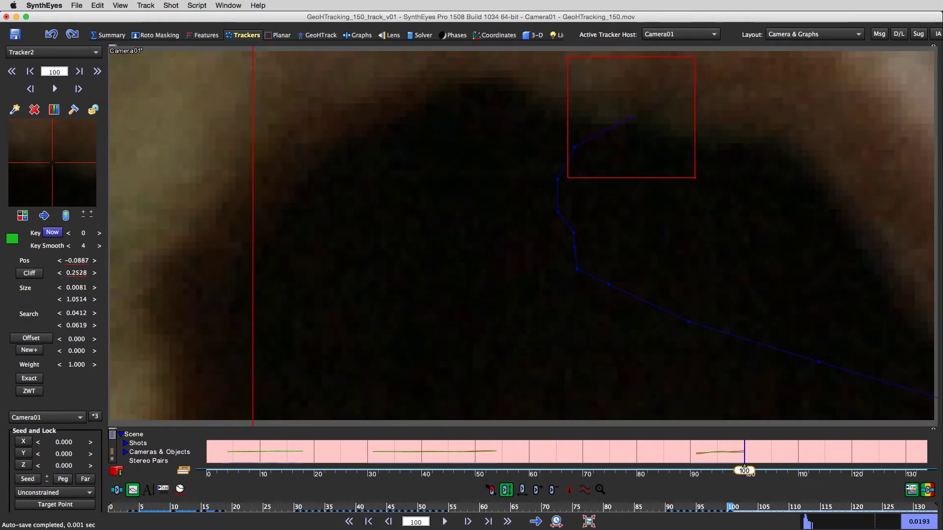
key(d)
drag(532, 156, 395, 233)
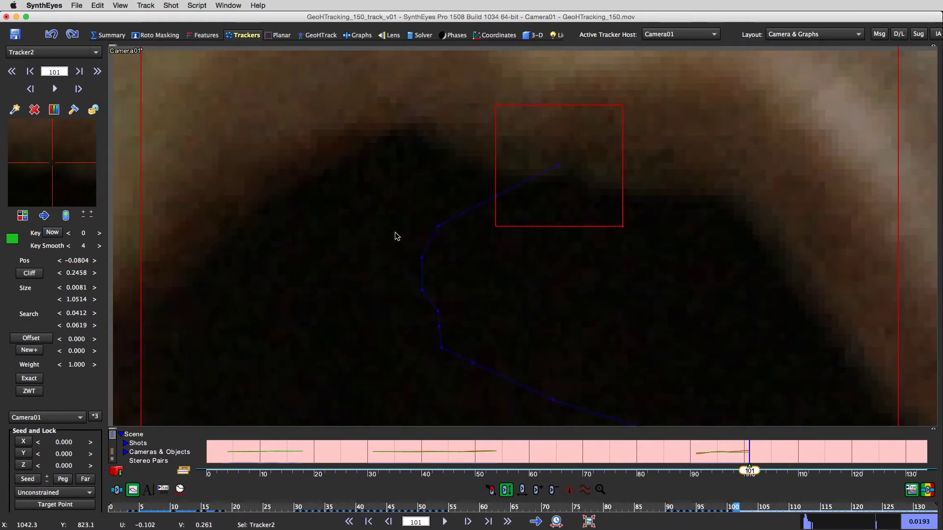
mouse_move(53, 166)
mouse_down()
mouse_move(56, 158)
mouse_move(41, 163)
mouse_up()
Step: Continue the upper teeth track to frame 107, correcting the tracker's position on the tooth edge at frame 104
key(d)
key(d)
key(s)
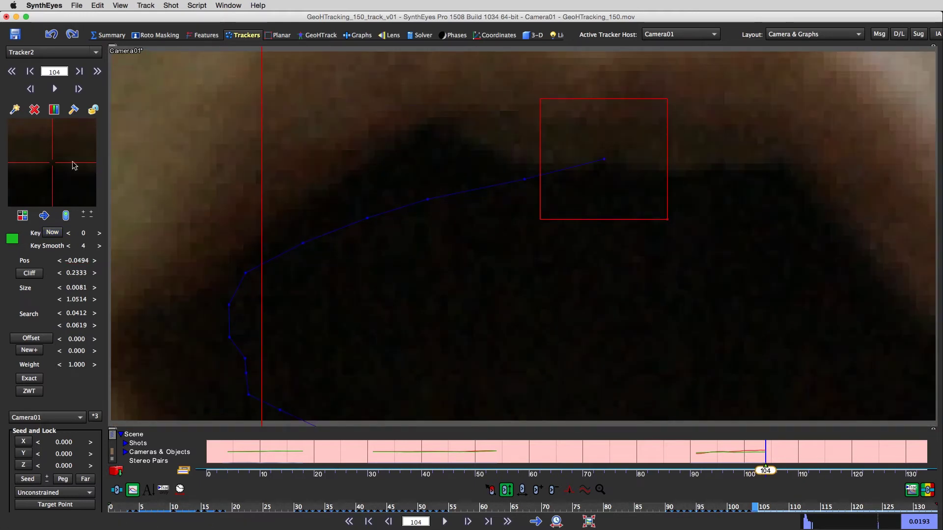
mouse_move(61, 164)
mouse_down()
mouse_move(70, 162)
mouse_move(47, 161)
mouse_move(54, 165)
mouse_up()
key(s)
key(s)
key(s)
Step: Carry the upper teeth track forward to frame 110, nudging the tracker onto the tooth edge at frame 108
drag(827, 146, 583, 227)
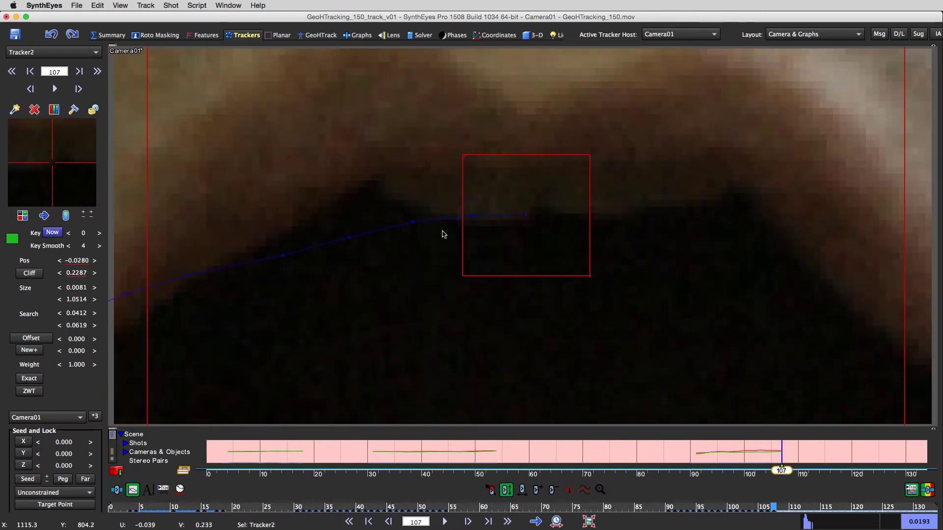
key(s)
drag(86, 187, 88, 187)
key(s)
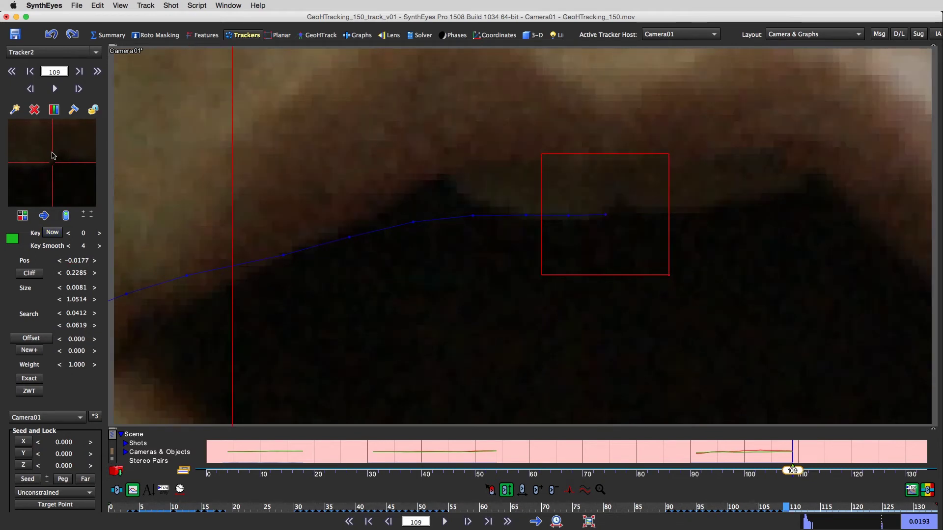
key(s)
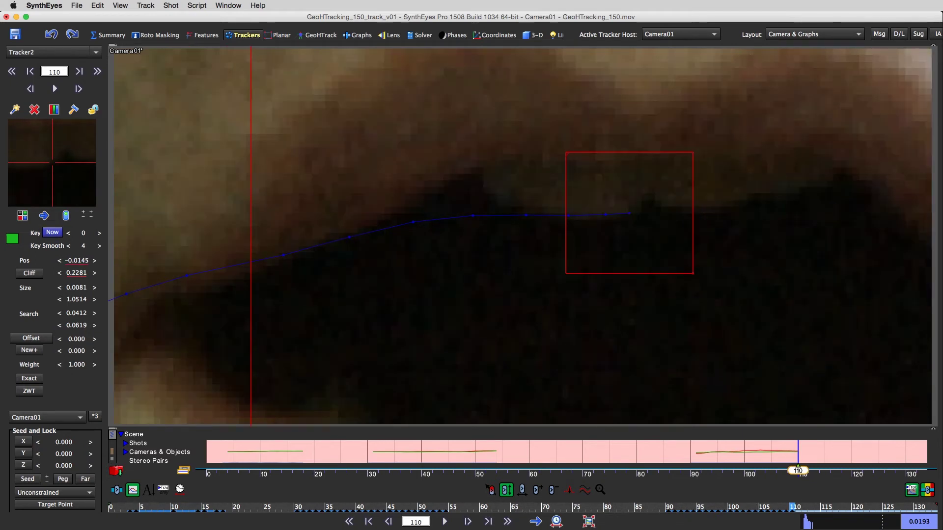
Step: Track the upper teeth on to frame 115, realigning the tracker with the tooth edge at frame 112
key(s)
key(d)
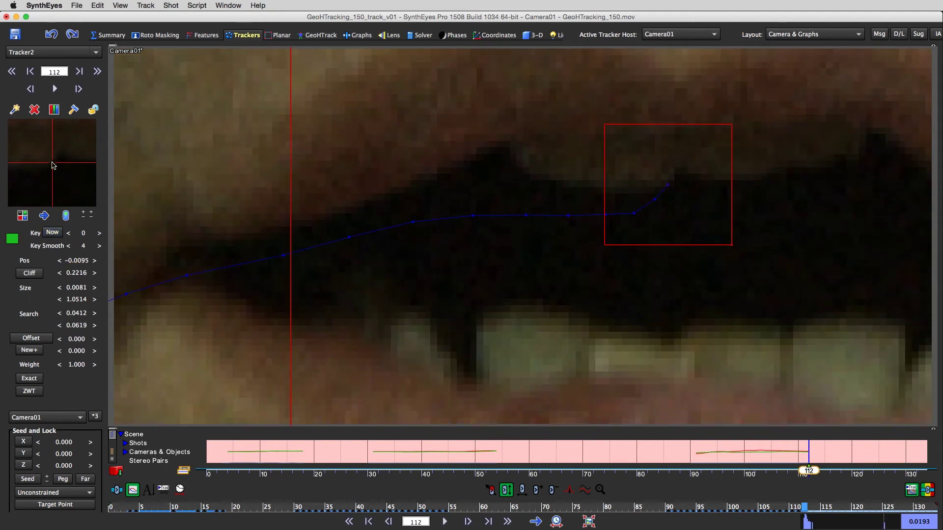
drag(54, 163, 51, 162)
key(d)
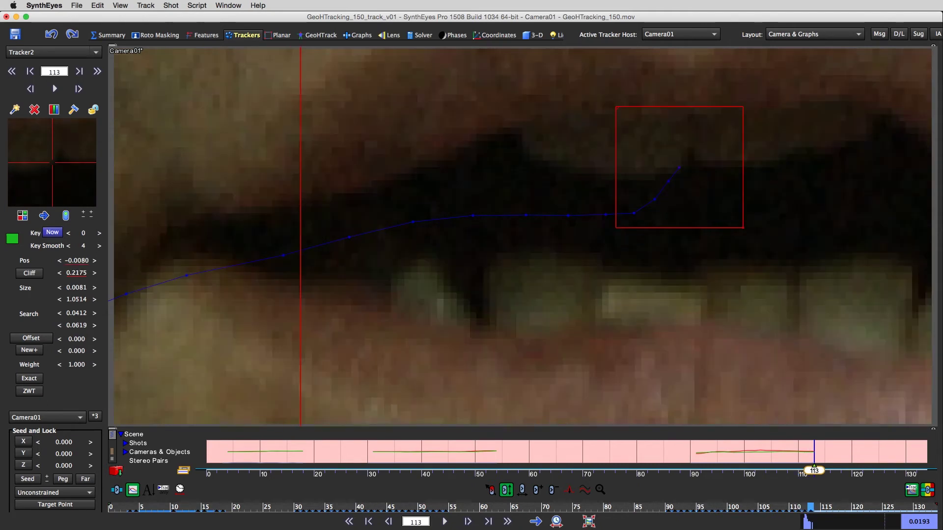
key(s)
key(s)
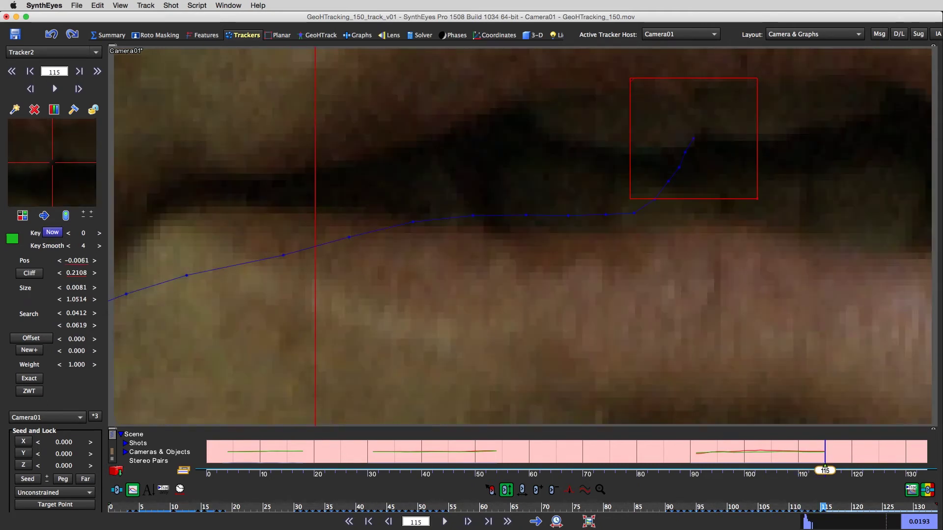
Step: Finish the upper teeth track at frame 116 with a position correction and disable the tracker from frame 117
key(s)
drag(52, 162, 118, 155)
key(s)
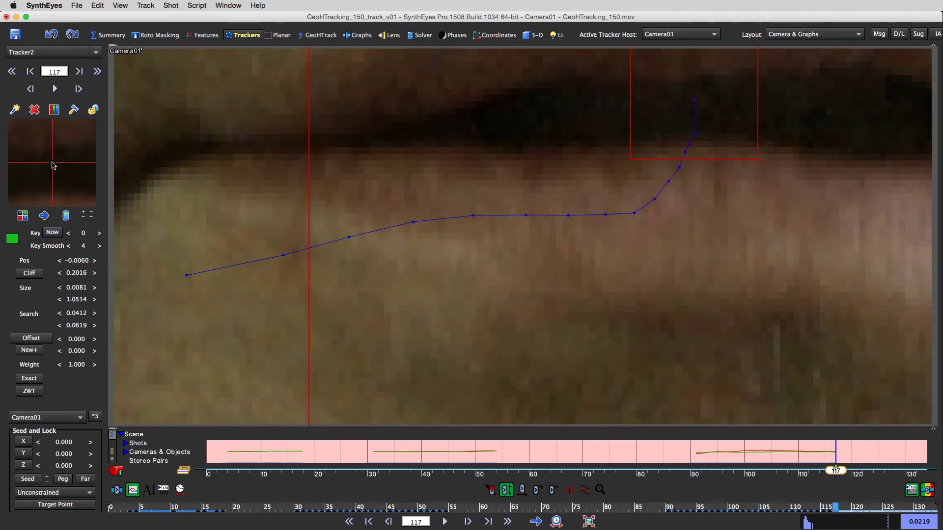
click(64, 217)
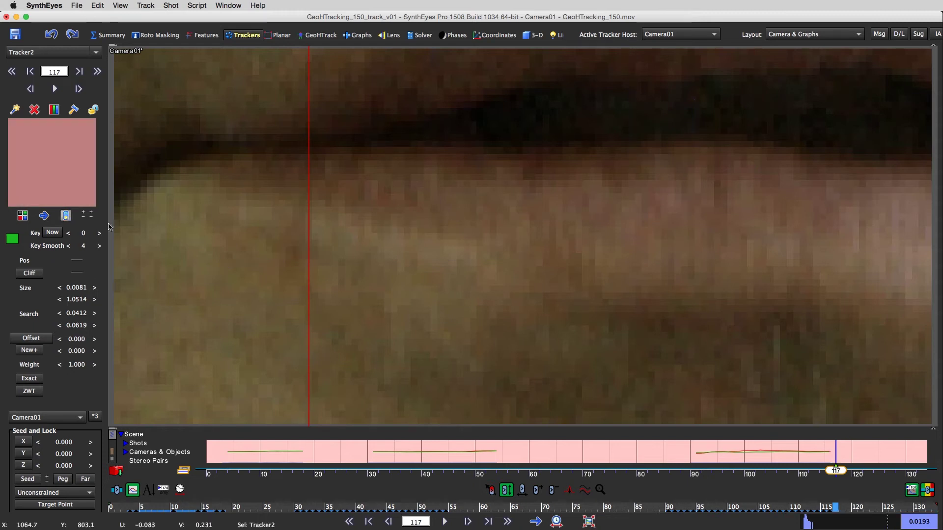
Step: Step through the frames from 118 to the end of the shot to examine whether the upper teeth show again
scroll(831, 260, down, 4)
key(d)
key(d)
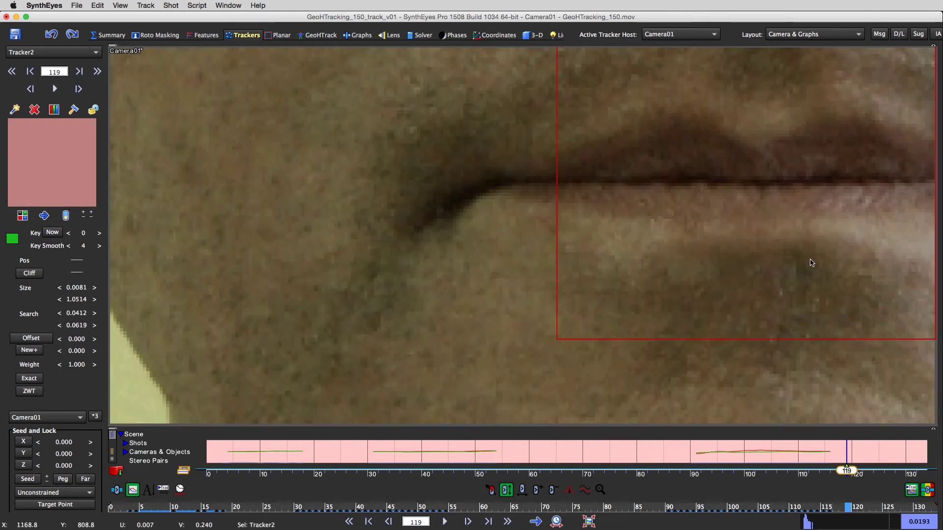
key(d)
key(d)
key(d)
key(d)
key(d)
key(d)
key(d)
key(d)
key(d)
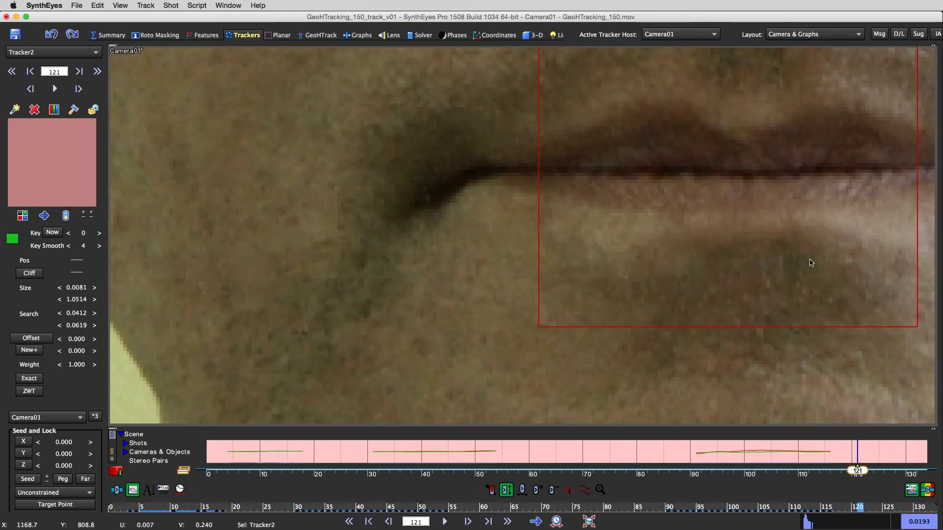
key(s)
key(s)
key(s)
key(s)
key(s)
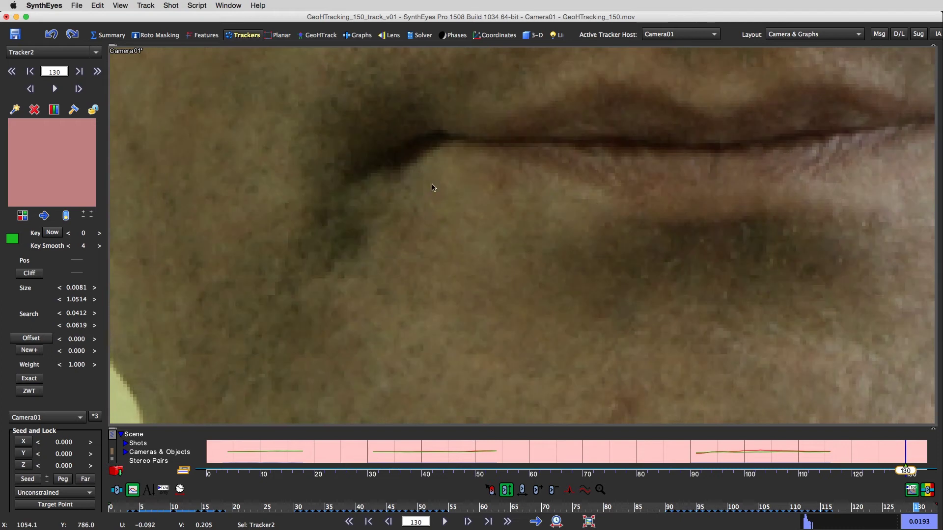
Step: Lock the finished upper teeth tracker
click(93, 109)
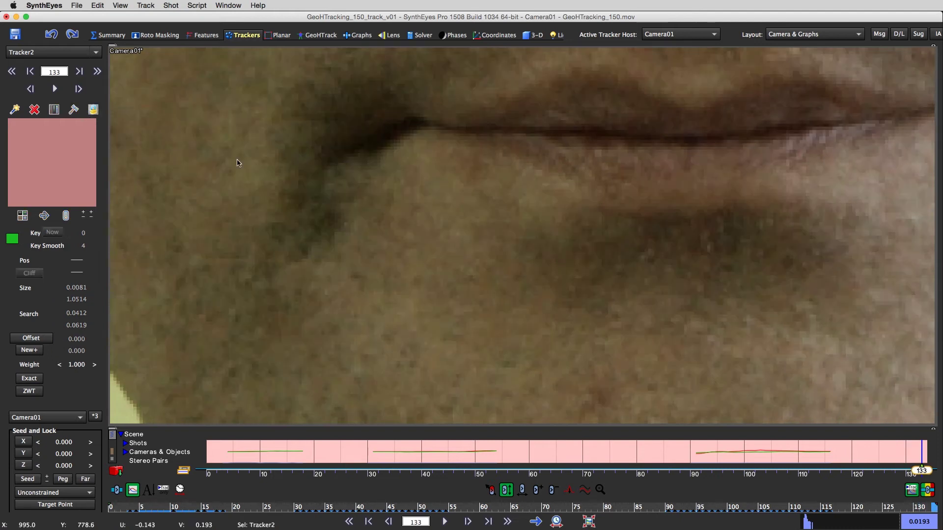
scroll(591, 234, down, 5)
drag(609, 227, 612, 252)
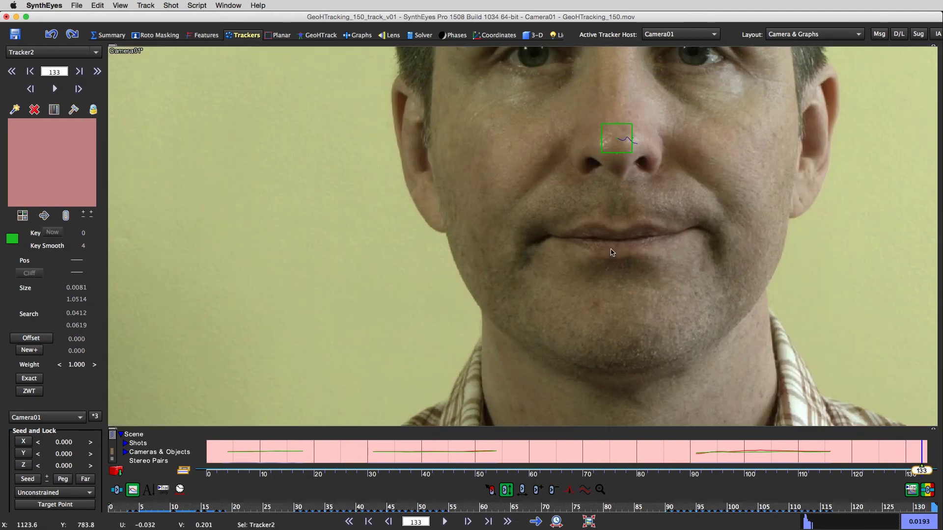
Step: Scrub between frames 0 and 133 to examine the ears, eyes, forehead and hairline for further trackable features
drag(869, 513, 208, 472)
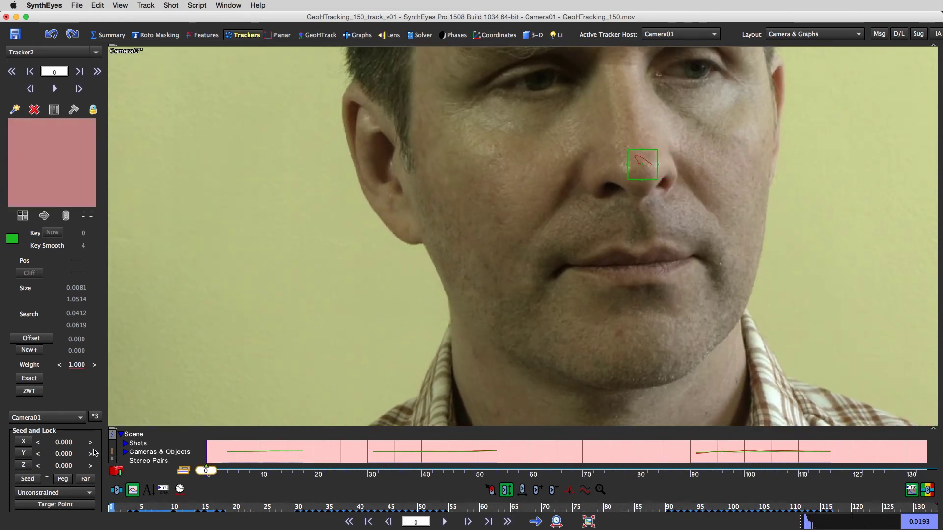
drag(364, 196, 442, 246)
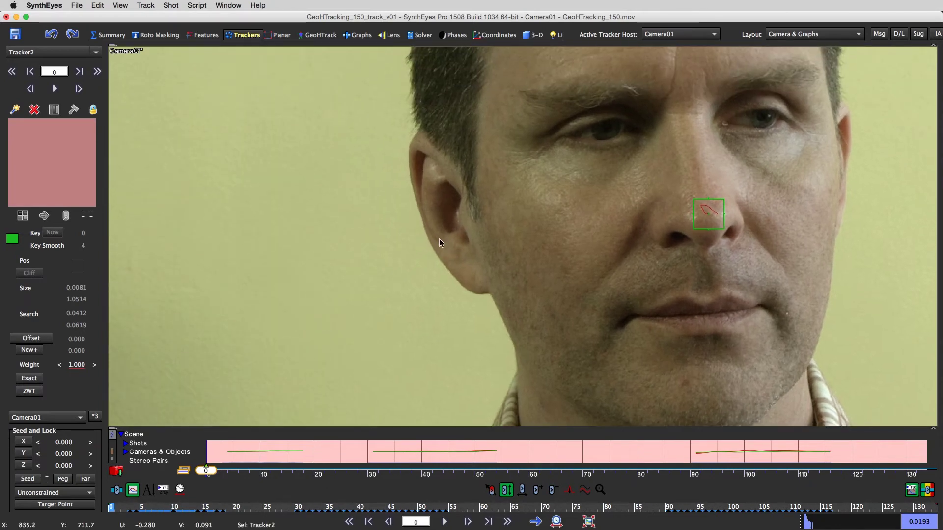
mouse_move(139, 508)
mouse_down()
mouse_move(175, 524)
mouse_move(81, 513)
mouse_move(934, 508)
mouse_up()
drag(774, 296, 704, 381)
drag(727, 184, 717, 215)
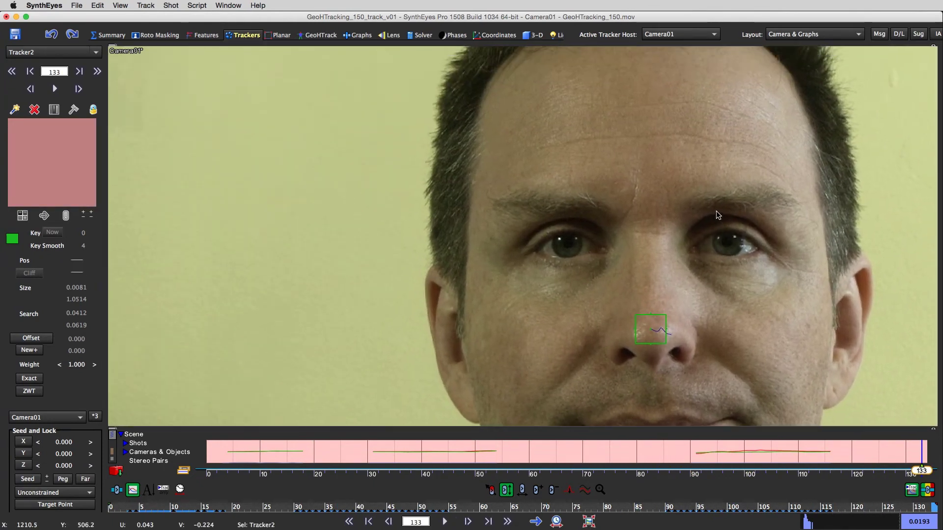
drag(703, 174, 700, 211)
scroll(694, 188, down, 2)
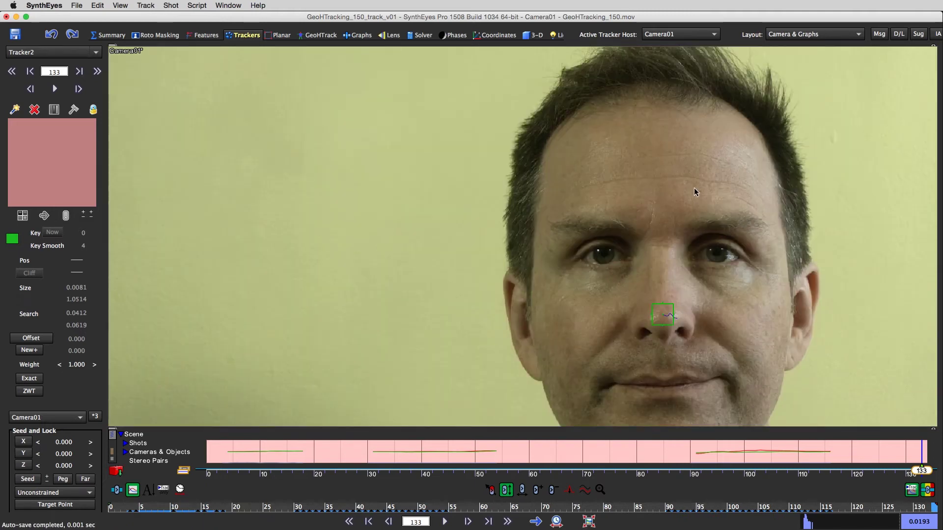
drag(665, 179, 598, 100)
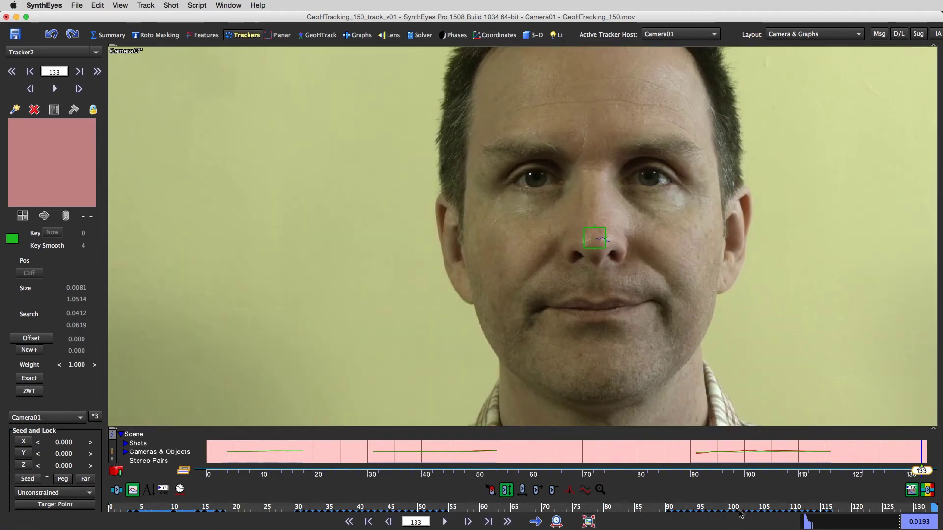
drag(739, 511, 110, 529)
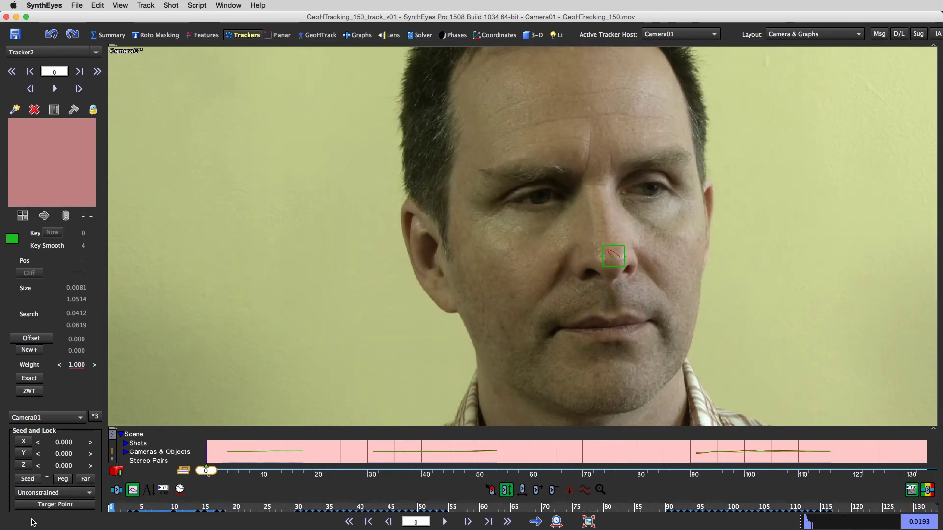
Step: Go to frame 8 and examine the forehead and eyebrows closely for a feature to track
scroll(475, 103, up, 5)
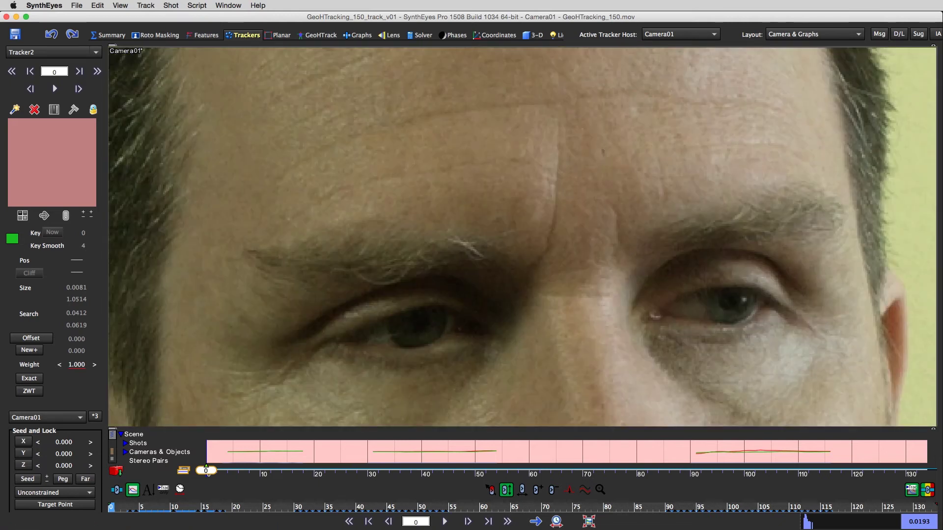
drag(112, 512, 155, 528)
key(d)
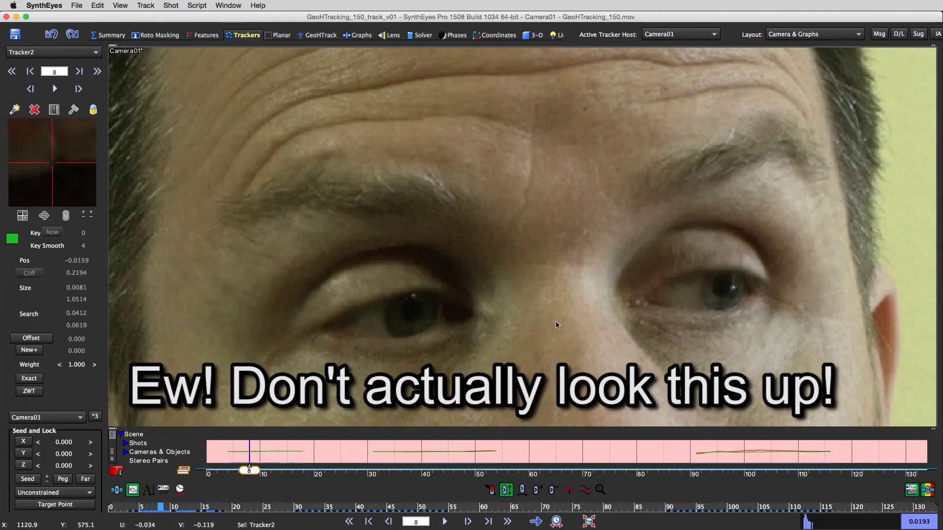
scroll(575, 180, up, 3)
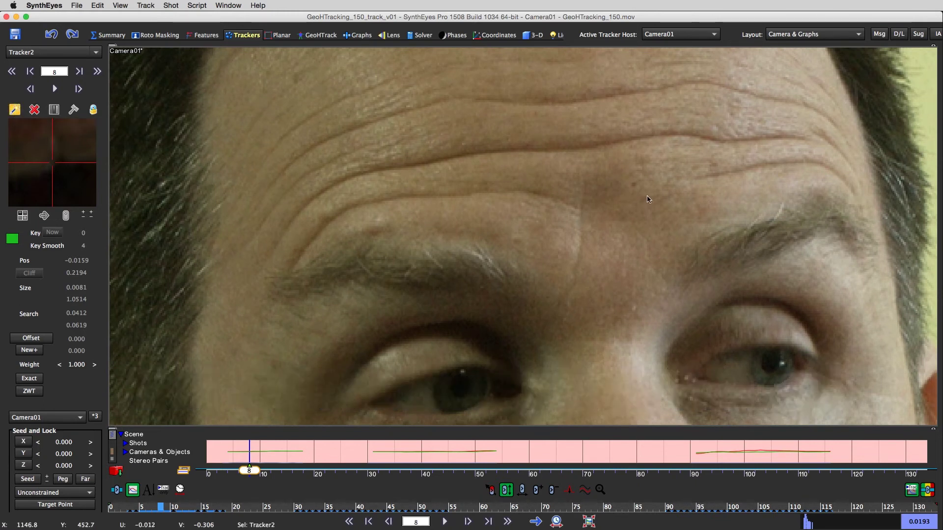
click(14, 111)
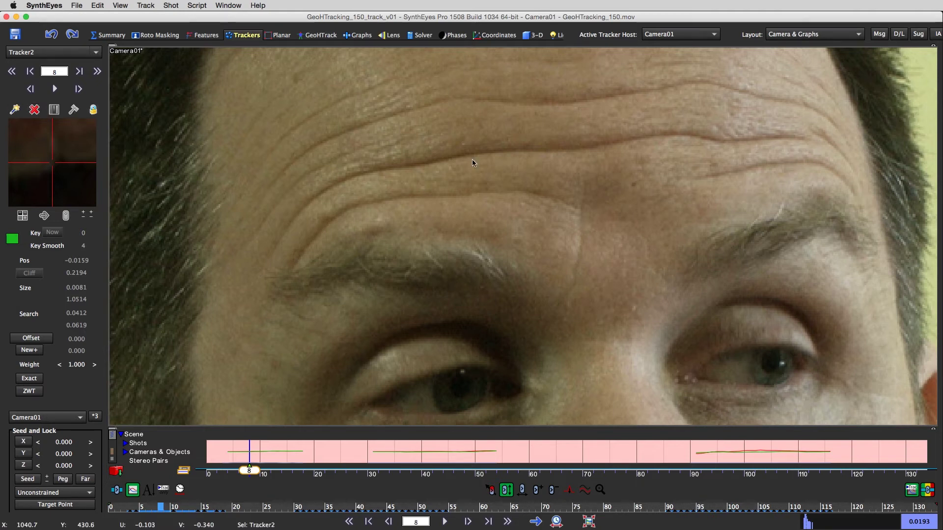
Step: Place a new tracker on the small dark spot in the centre of the forehead at frame 8 and refine its position
click(635, 185)
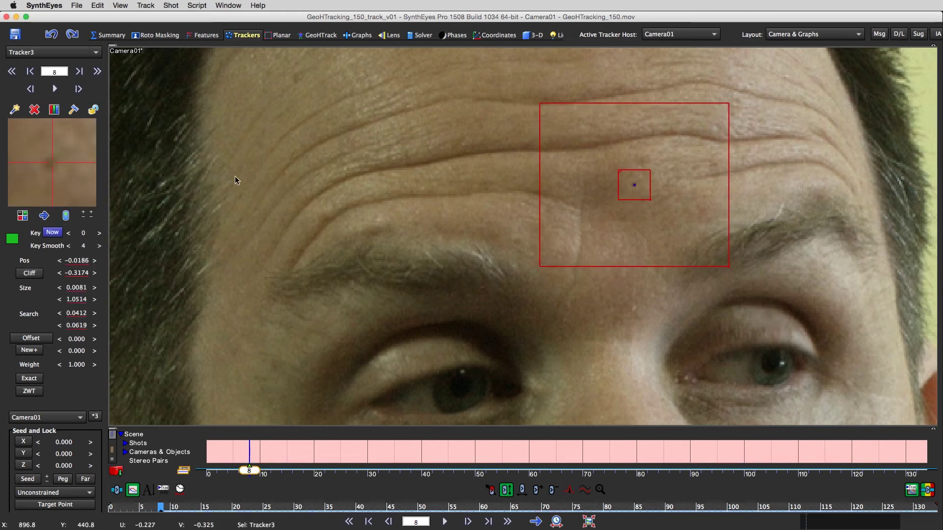
drag(635, 185, 634, 185)
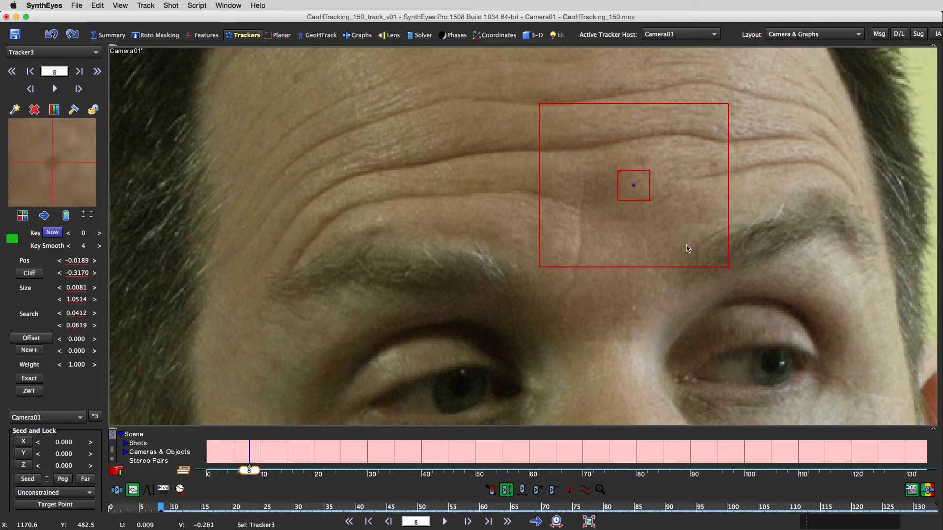
Step: Step back to frame 3 and return to frame 8 to examine whether the forehead spot can be followed earlier
key(Left)
key(Left)
key(Left)
key(Left)
key(Left)
key(Left)
key(Left)
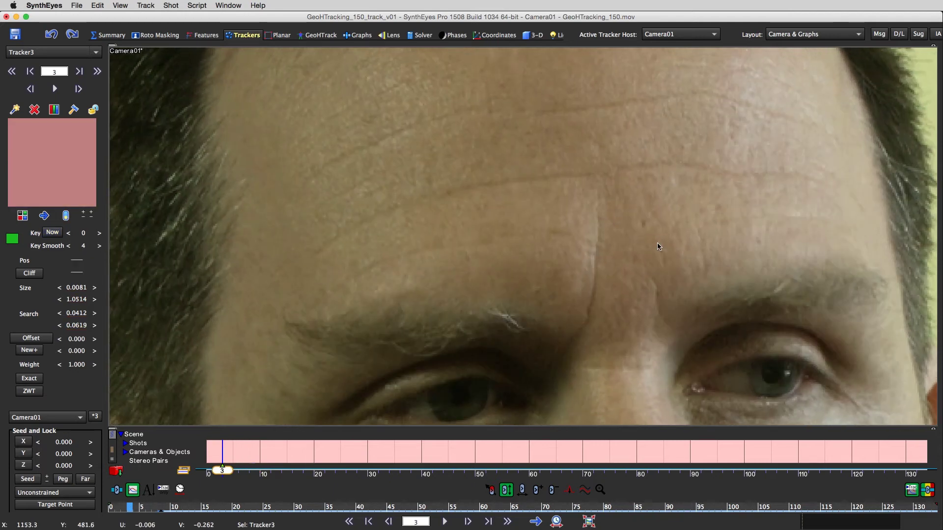
key(Right)
key(Right)
key(Right)
key(Right)
key(Right)
key(Right)
key(Right)
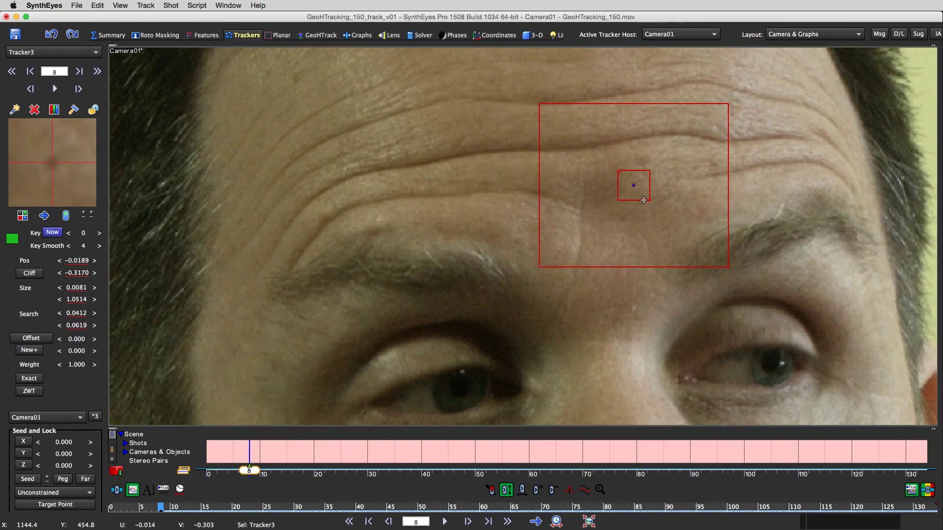
Step: Track the forehead spot forward from frame 8 to frame 17
key(Right)
key(Right)
key(Right)
key(Right)
key(Right)
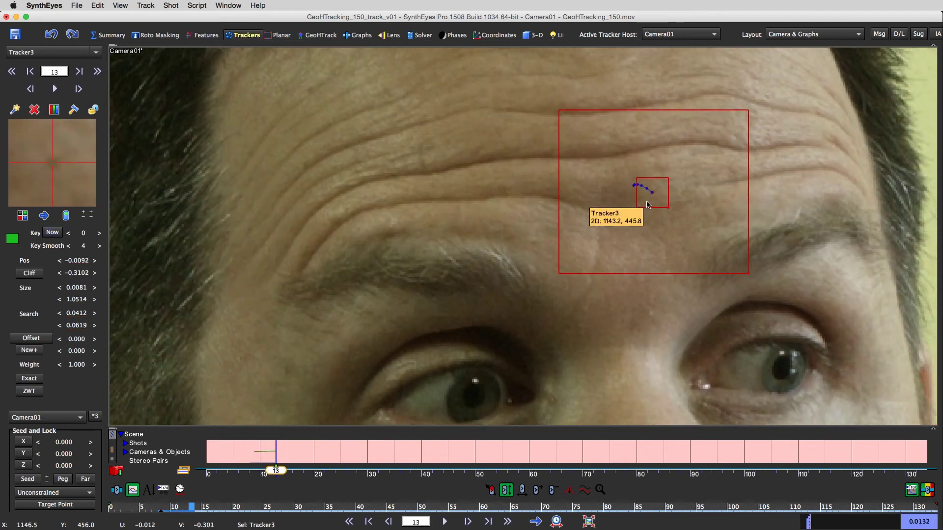
key(Right)
key(Right)
key(Right)
key(Right)
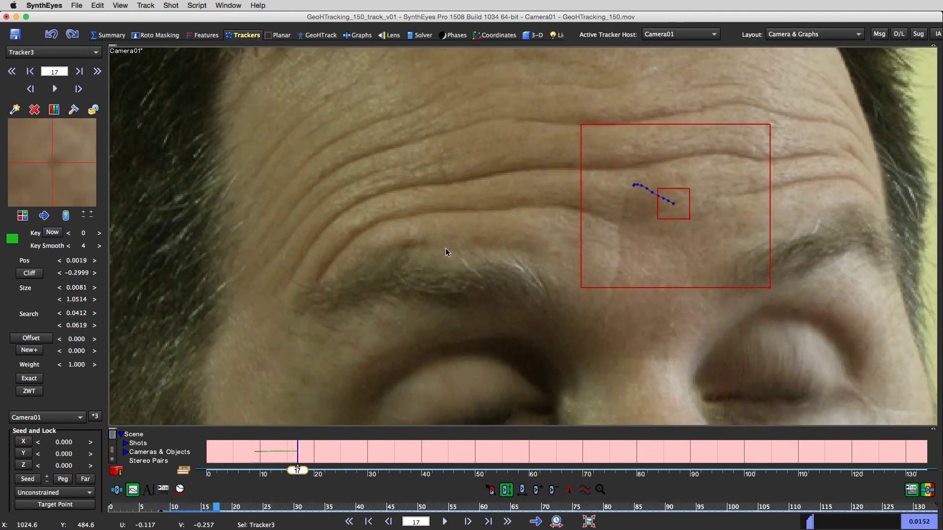
Step: Step back from frame 17 to frame 8 to check how well the tracker stays on the forehead spot
key(Left)
key(Left)
key(Left)
key(Left)
key(Left)
key(Left)
key(Left)
key(Left)
key(Left)
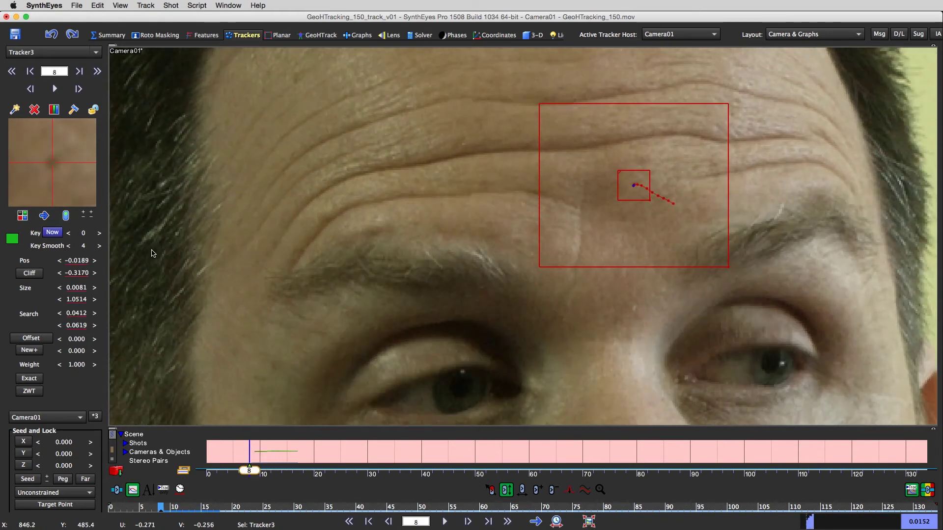
Step: Continue tracking the forehead spot through frame 26 and disable the tracker from frame 27
key(Right)
key(Right)
key(Right)
key(Right)
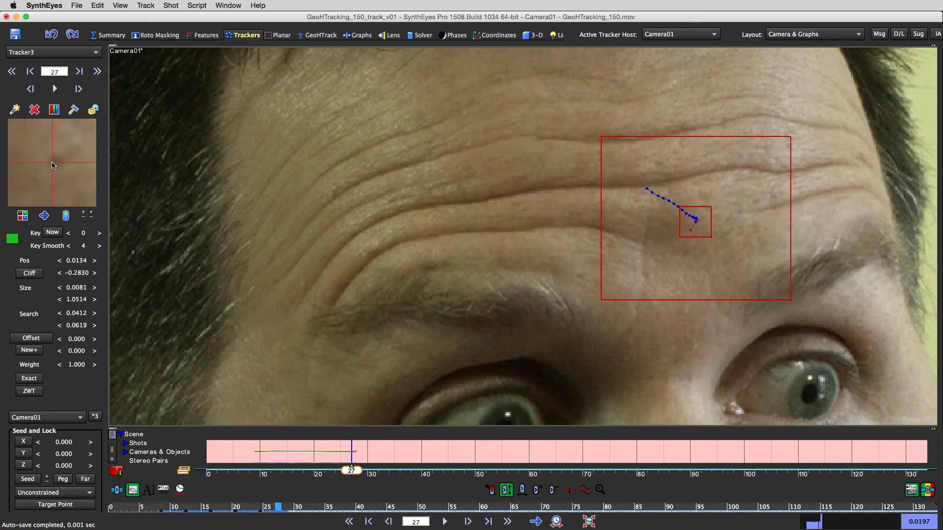
scroll(53, 166, up, 3)
scroll(52, 165, down, 2)
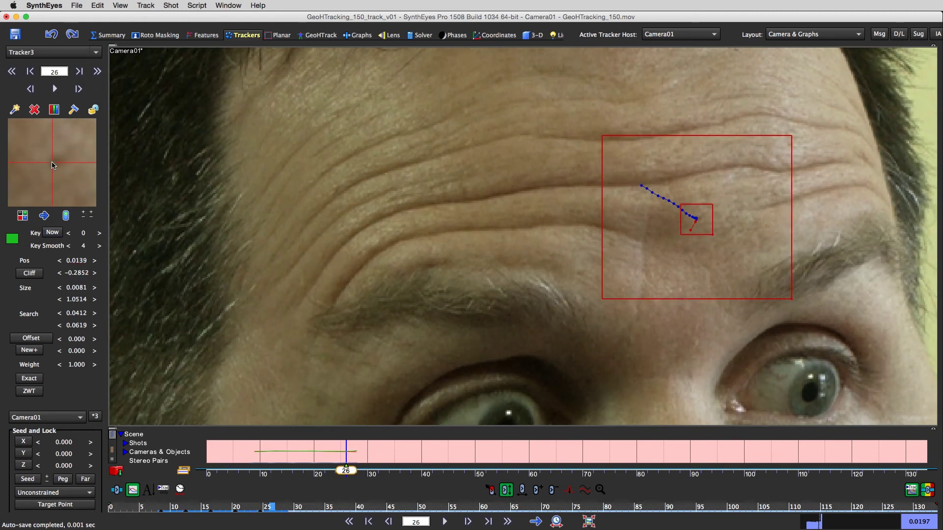
key(Right)
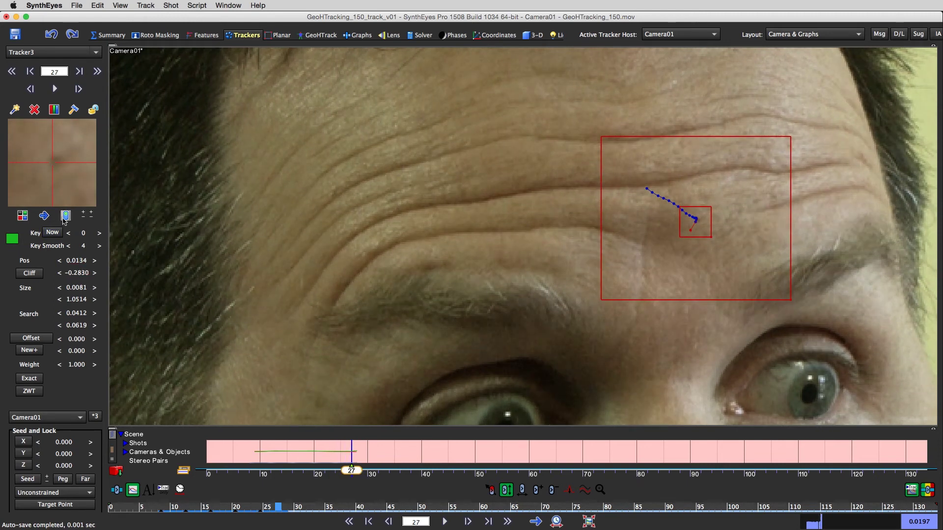
click(65, 219)
Step: Step through the frames from 27 to 61 to examine whether the forehead spot shows again
key(Right)
key(Right)
key(Right)
key(Right)
key(Right)
key(Right)
key(Right)
key(Right)
key(Right)
key(Right)
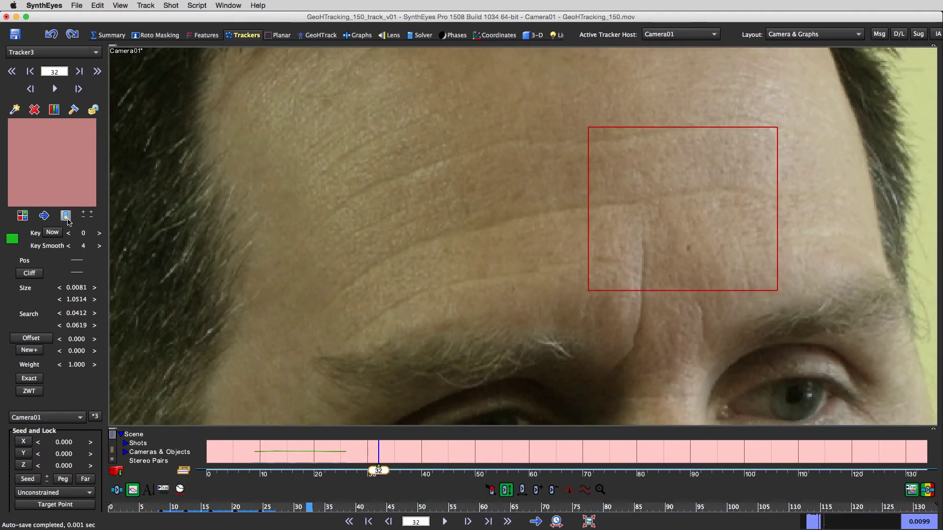
key(Right)
key(Right)
key(Right)
key(Right)
key(Right)
key(Right)
key(Right)
key(Right)
key(Right)
key(Right)
key(Right)
key(Right)
key(Right)
key(Right)
key(Right)
key(Right)
key(Right)
key(Right)
key(Right)
key(Right)
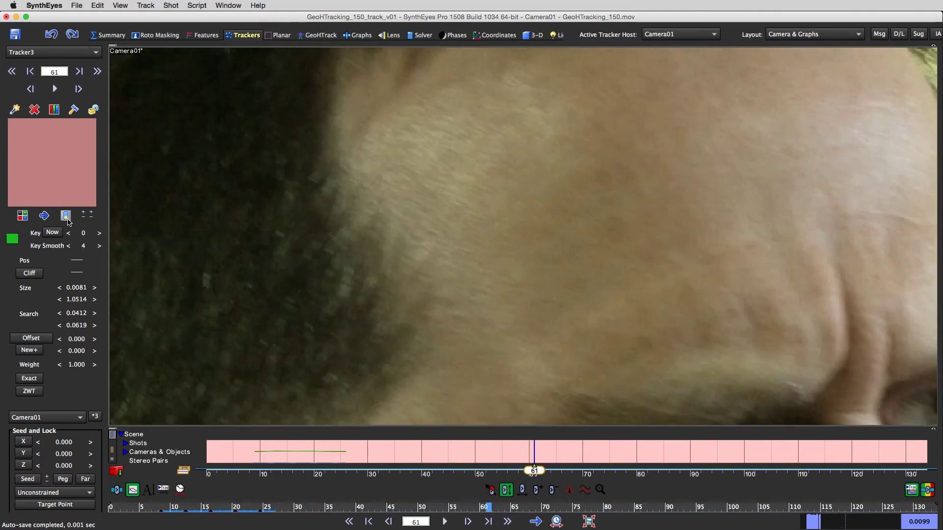
Step: Examine the whole forehead from frame 61 to frame 128 for the point where the raised-brow spot can be tracked again
scroll(817, 293, down, 6)
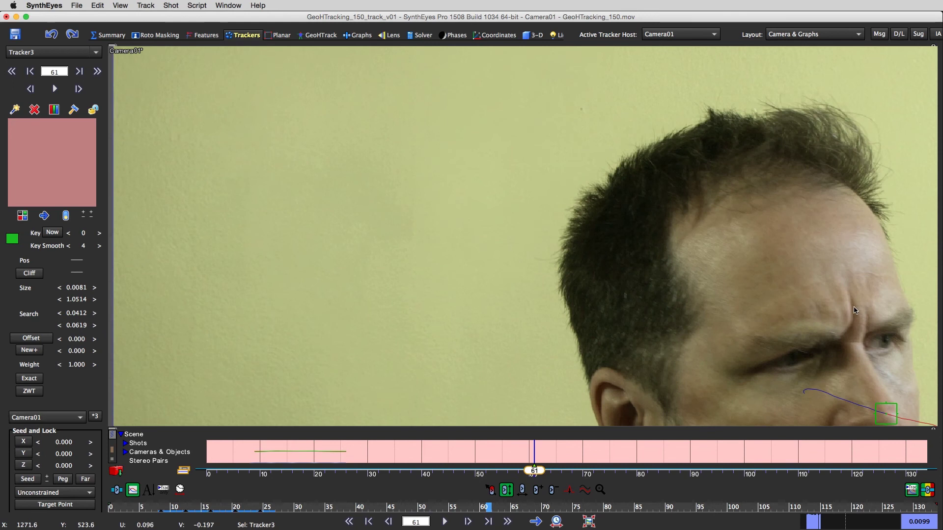
drag(816, 295, 545, 220)
scroll(550, 222, up, 2)
key(Right)
key(Right)
key(Right)
key(Right)
key(Right)
key(Right)
key(Right)
key(Right)
key(Right)
key(Right)
key(Right)
key(Right)
key(Right)
key(Right)
key(Right)
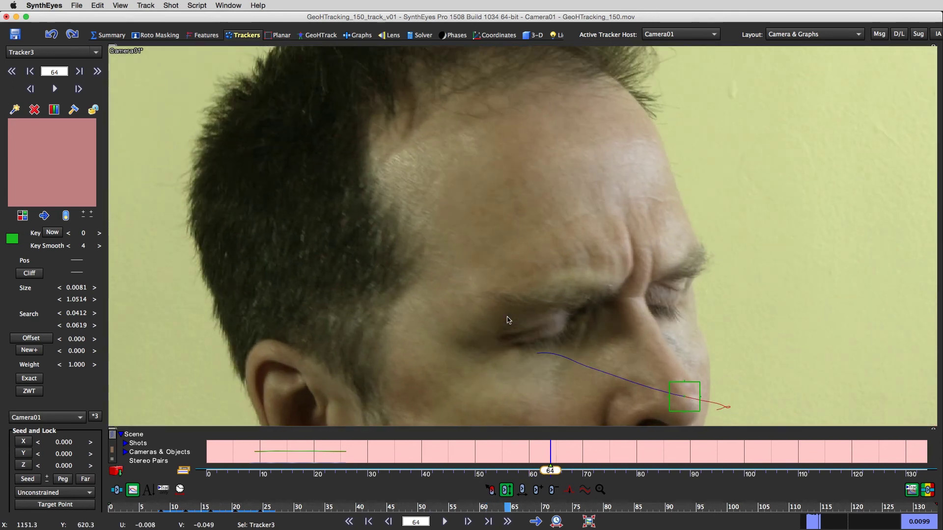
key(Right)
key(Right)
key(Right)
key(Right)
key(Right)
key(Right)
key(Right)
key(Right)
key(Right)
key(Right)
key(Right)
key(Right)
key(Right)
key(Right)
key(Right)
key(Right)
key(Right)
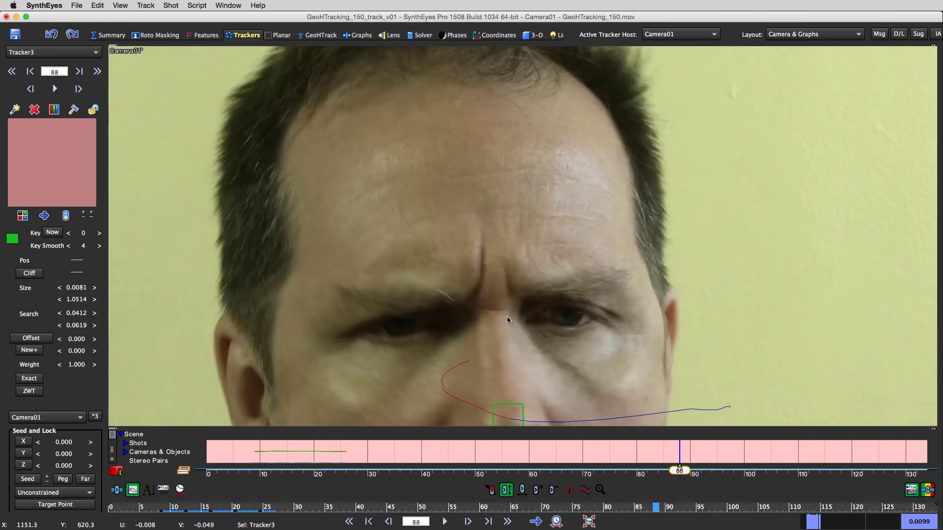
key(Right)
key(Right)
key(Right)
key(Right)
key(Right)
key(Right)
key(Right)
key(Right)
key(Right)
key(Right)
key(Right)
key(Right)
key(Right)
key(Right)
key(Right)
key(Right)
key(Right)
key(Right)
key(Right)
key(Right)
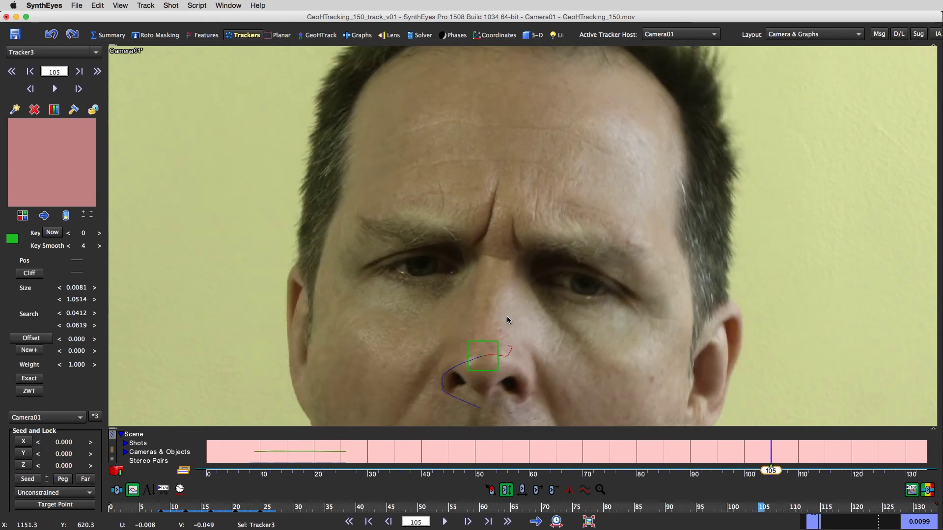
key(Right)
key(Right)
key(Right)
key(Right)
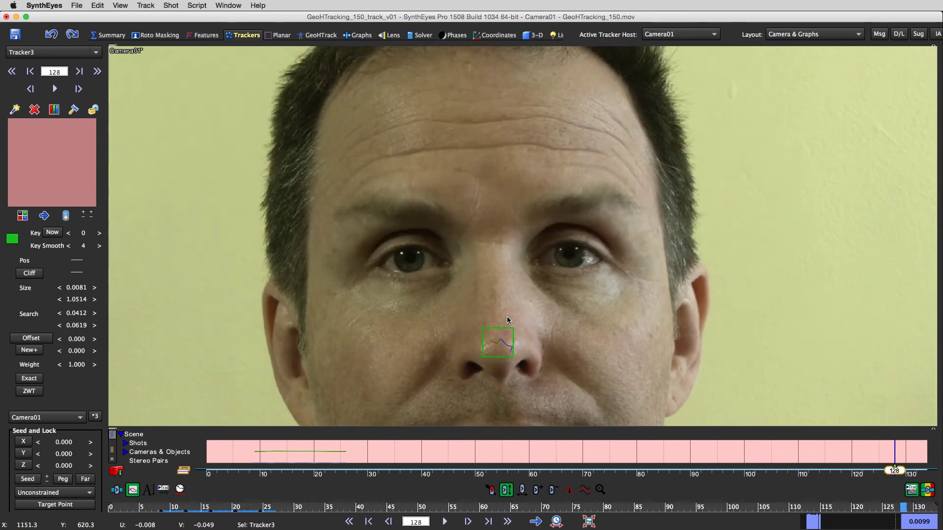
key(Right)
key(Right)
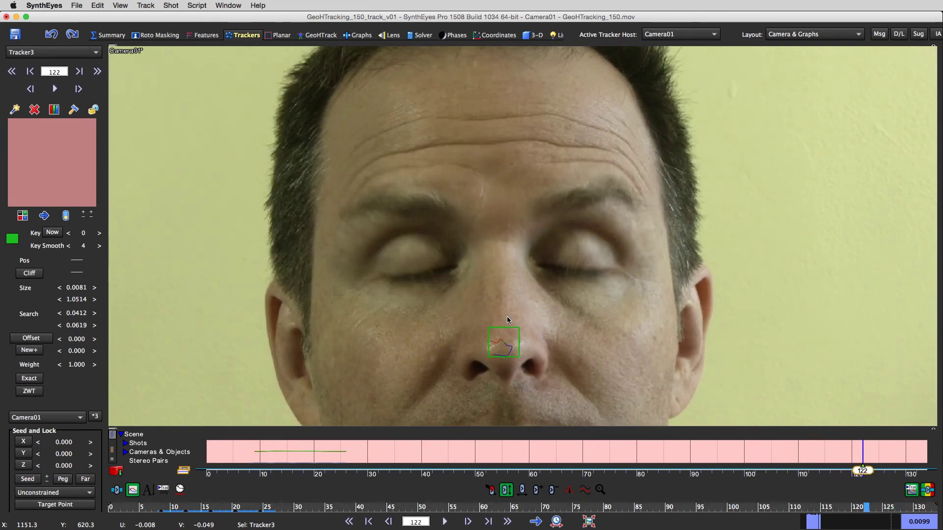
Step: Try to resume the forehead tracker on the dark spot at frame 123, checking the neighbouring frames
scroll(511, 157, up, 2)
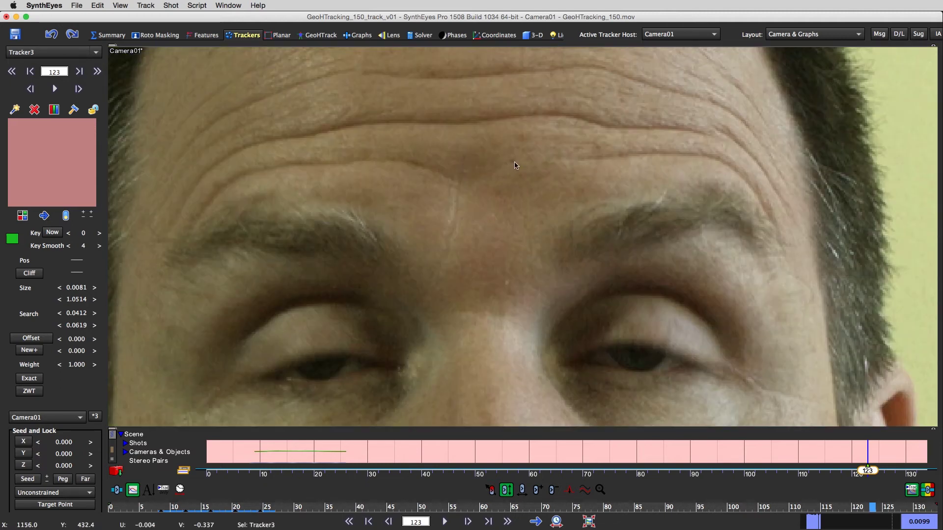
click(512, 161)
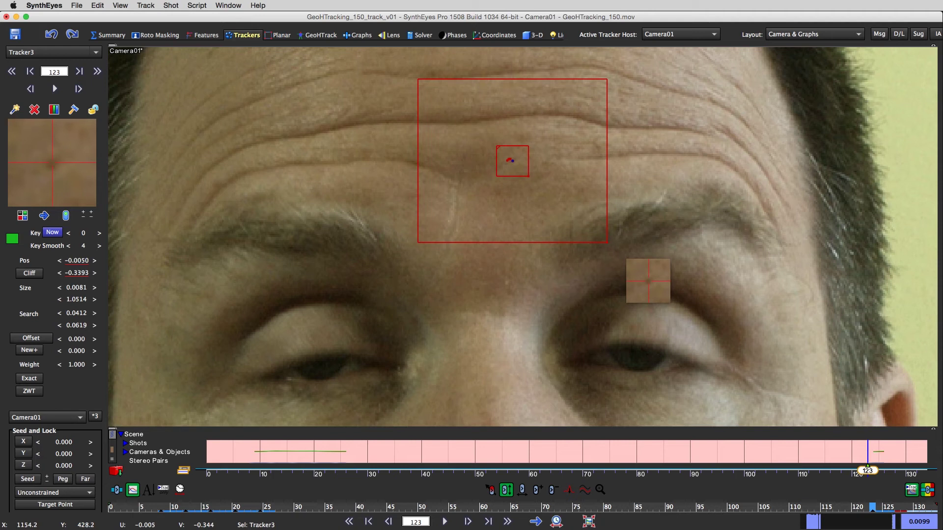
drag(513, 161, 512, 162)
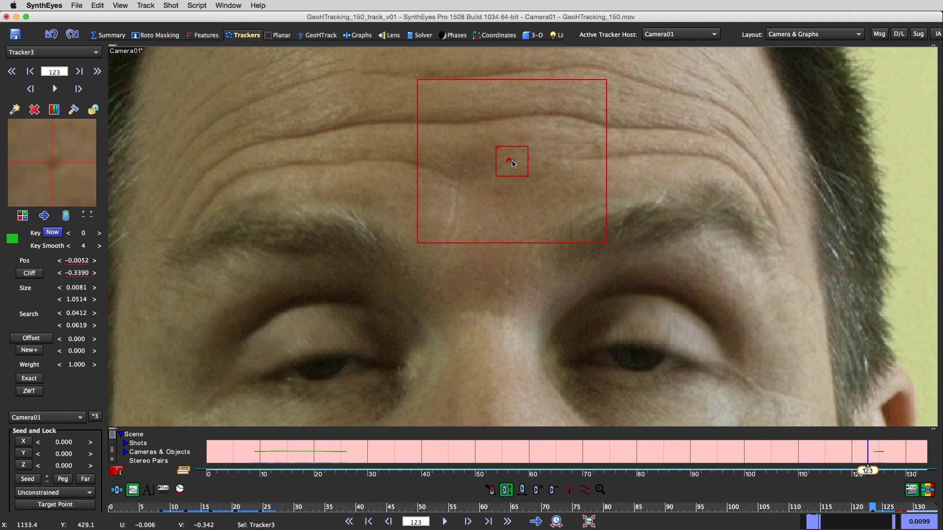
key(d)
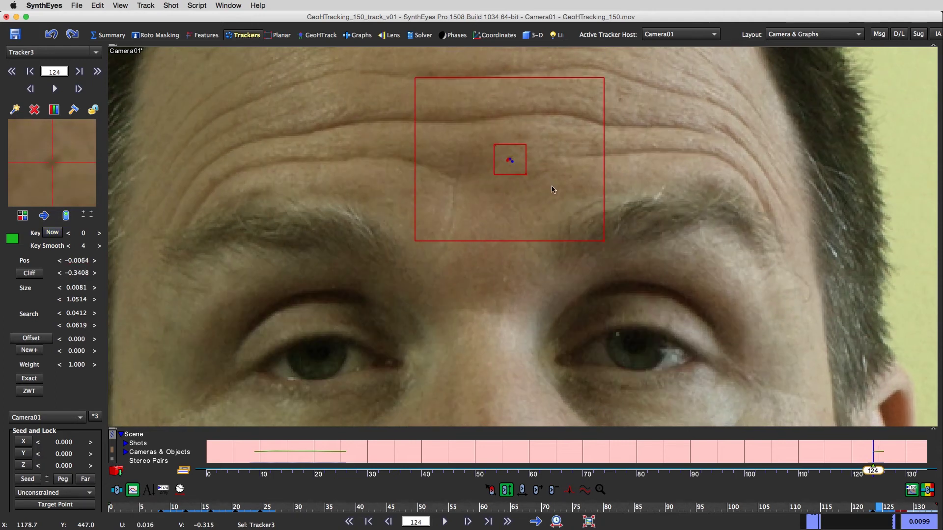
key(s)
key(s)
key(s)
key(s)
key(d)
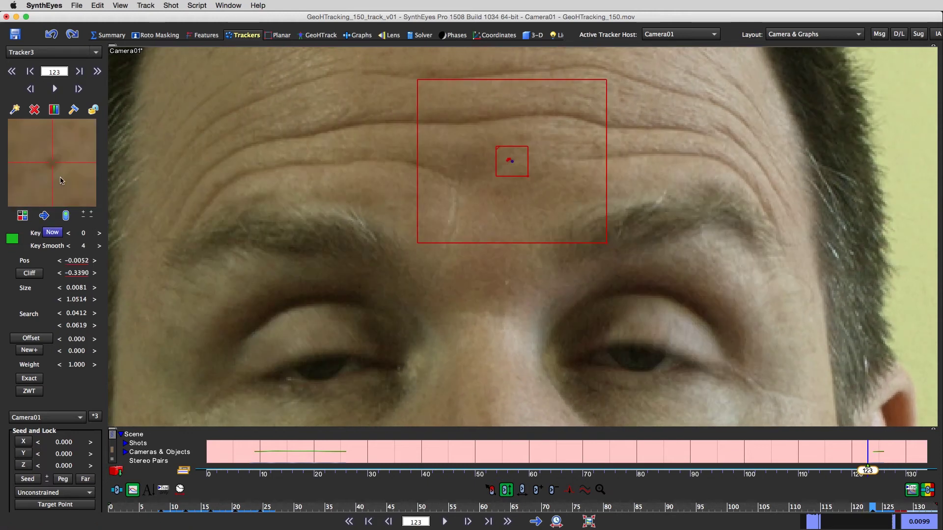
right_click(61, 177)
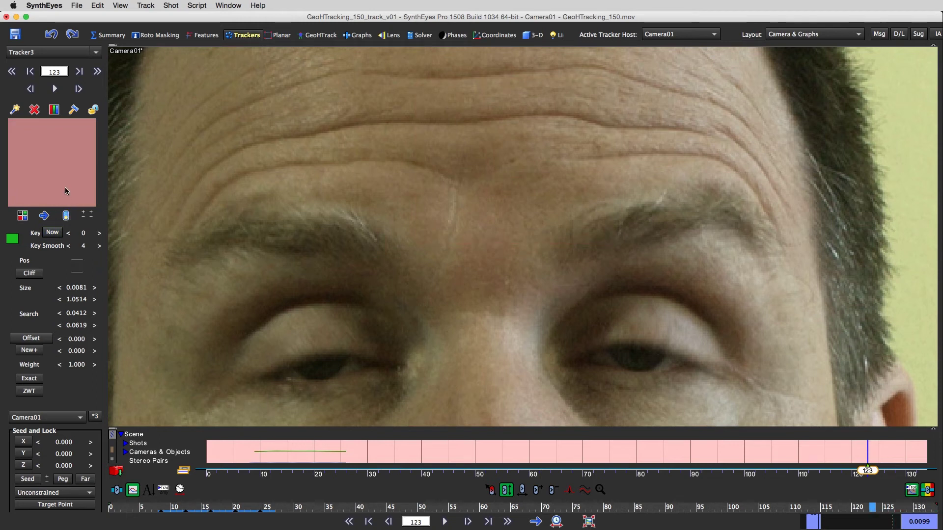
Step: Place the tracker on the dark forehead spot at frame 124 and track it forward to frame 127
key(s)
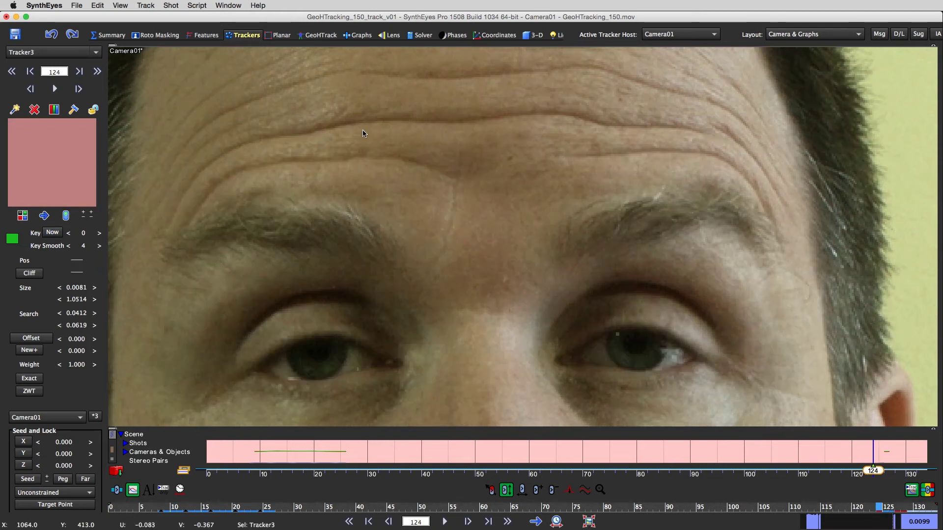
click(512, 163)
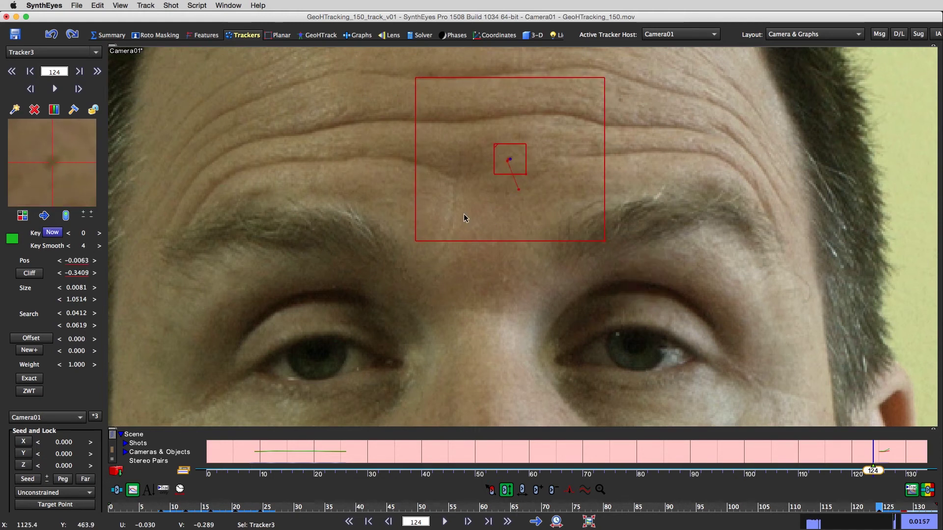
key(s)
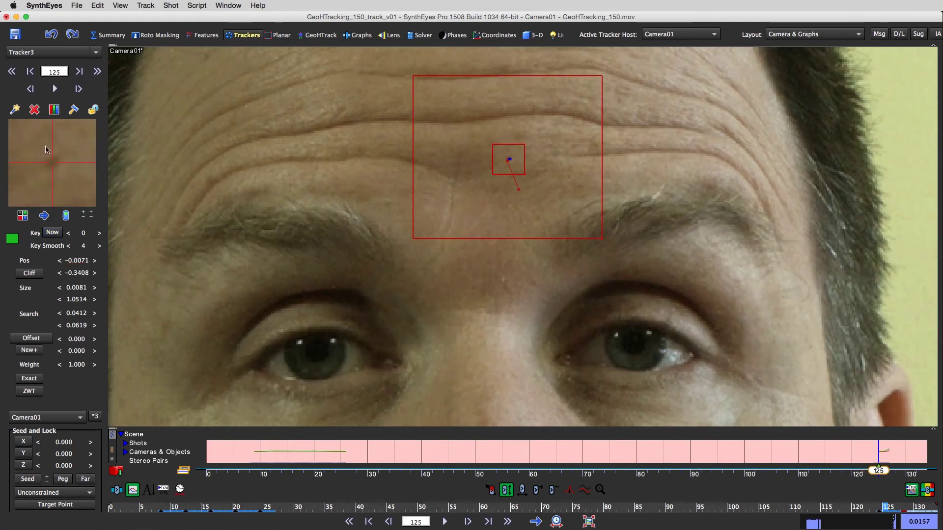
key(s)
key(s)
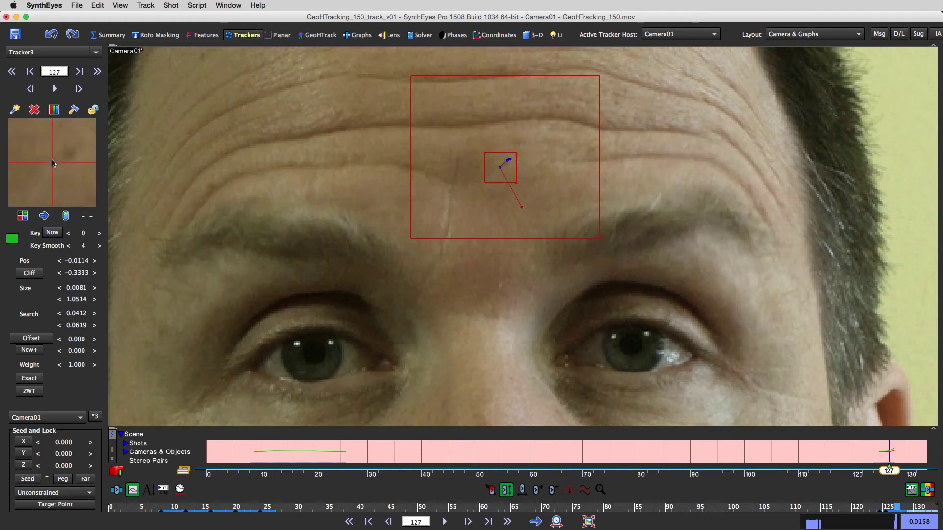
Step: Compare frames 126 and 127, disable the forehead tracker from frame 127 and lock it
key(a)
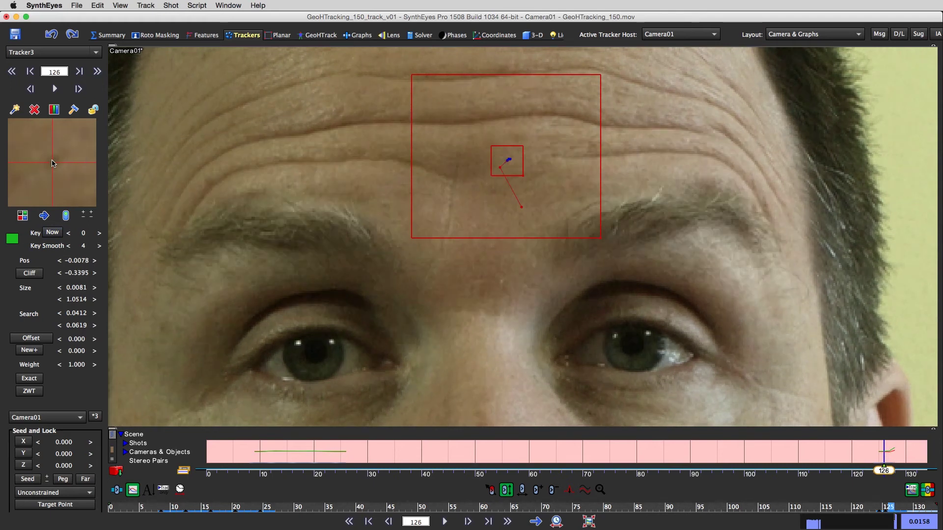
key(s)
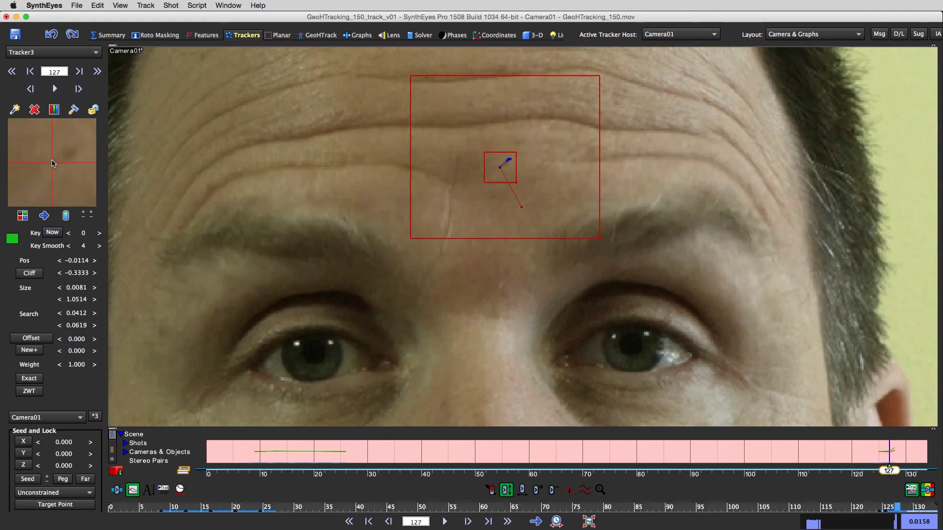
click(69, 218)
click(93, 109)
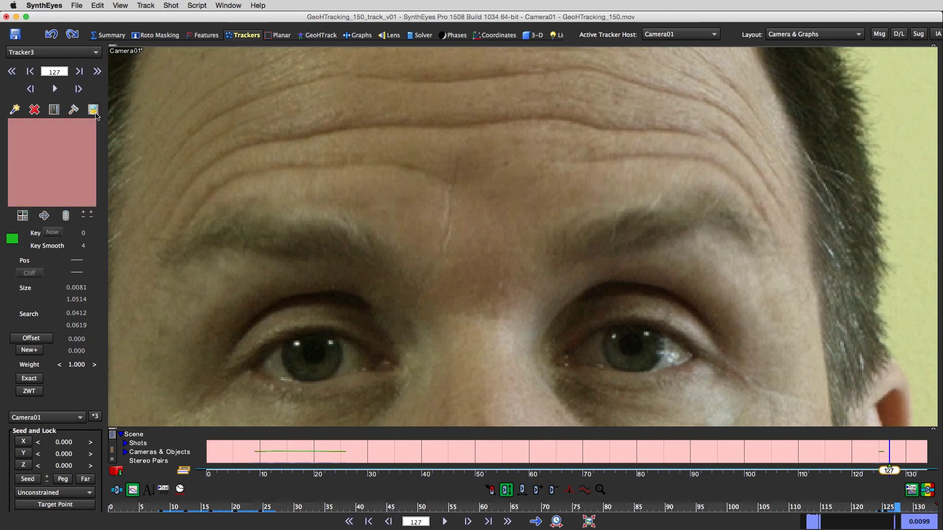
scroll(518, 225, down, 4)
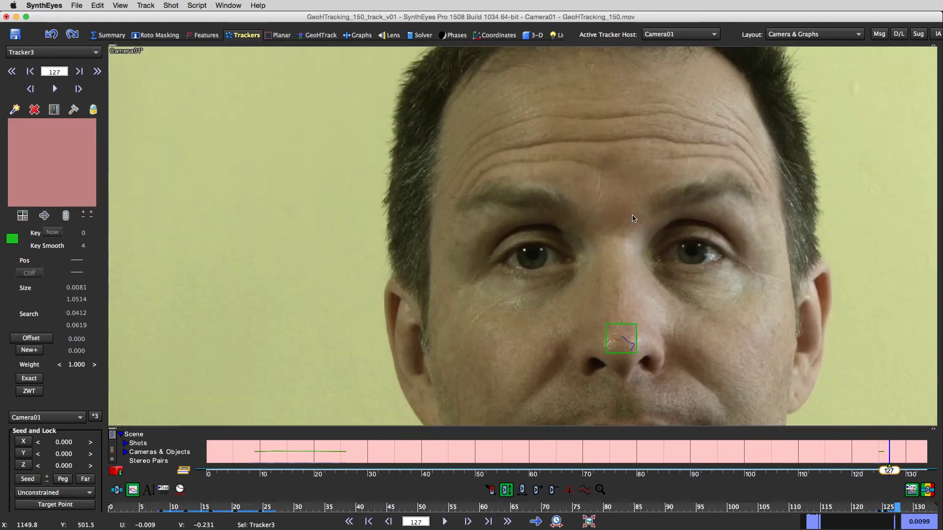
key(a)
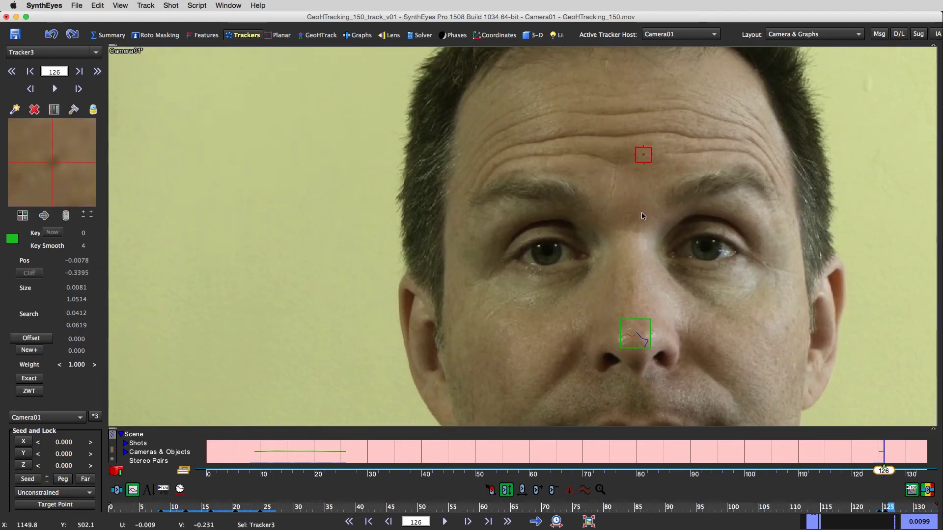
Step: Examine the remaining frames from 126 to 133 and return to frame 0
key(s)
key(s)
key(s)
key(s)
key(s)
key(s)
key(s)
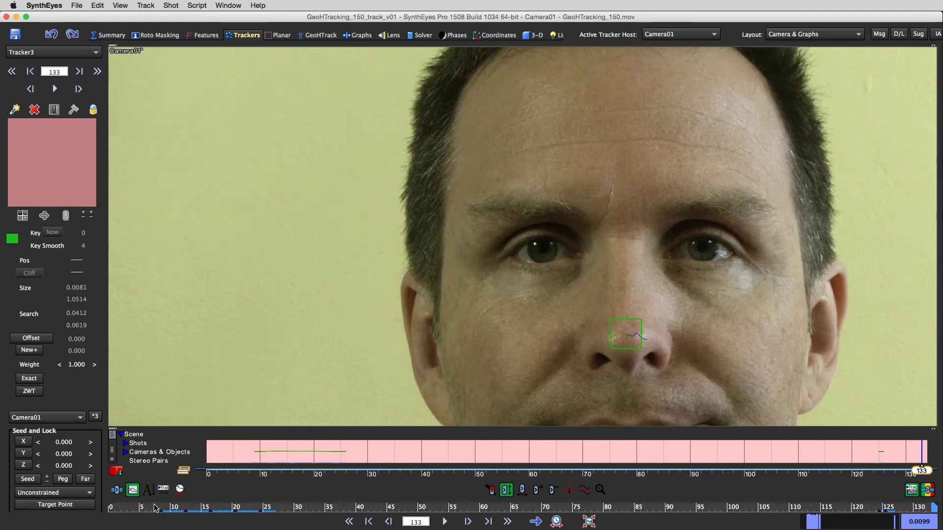
click(108, 513)
drag(137, 524, 105, 525)
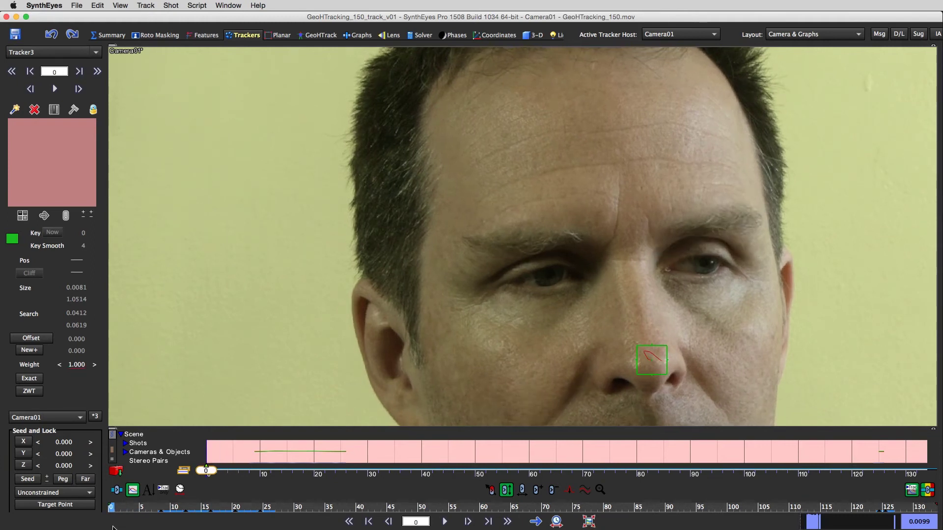
mouse_move(108, 529)
mouse_down()
mouse_move(133, 529)
mouse_move(109, 529)
mouse_up()
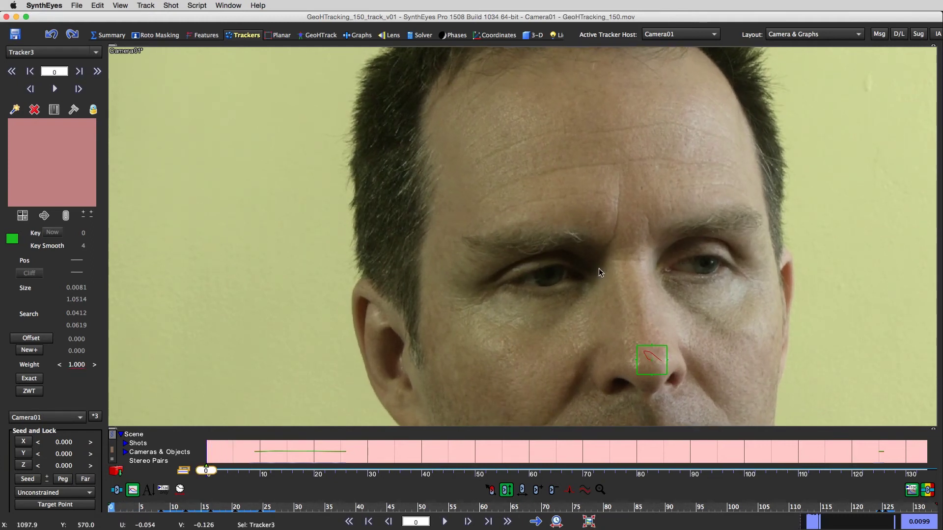
Step: Create a new tracker on the dark forehead spot between the brows at frame 0 and track it forward to frame 4
scroll(661, 165, up, 2)
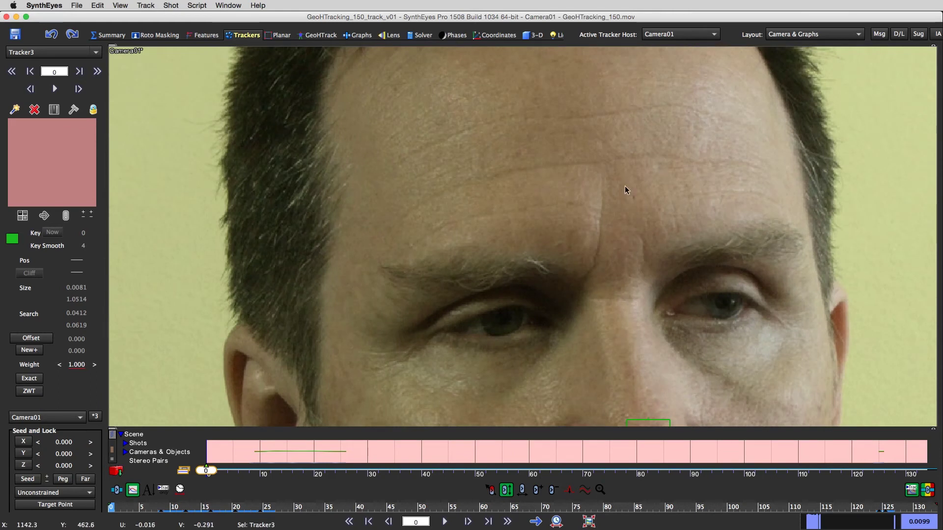
scroll(625, 187, up, 2)
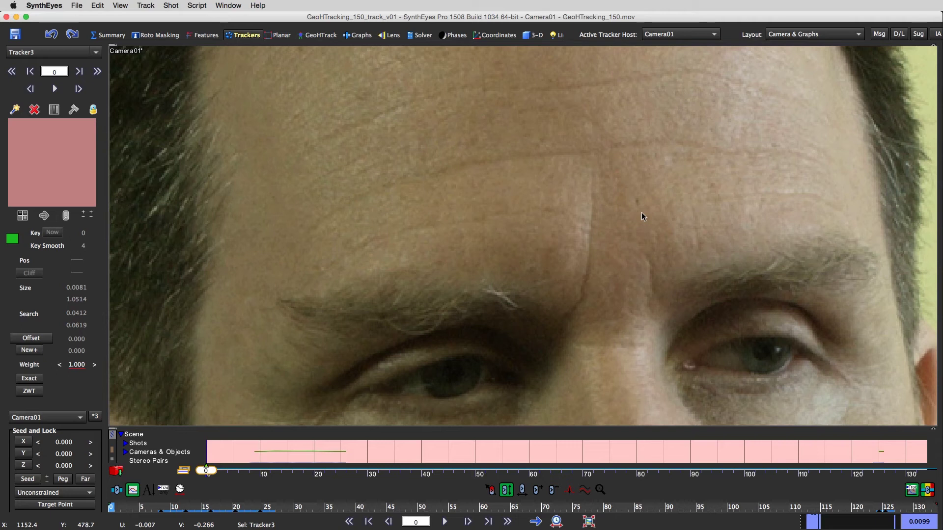
click(638, 203)
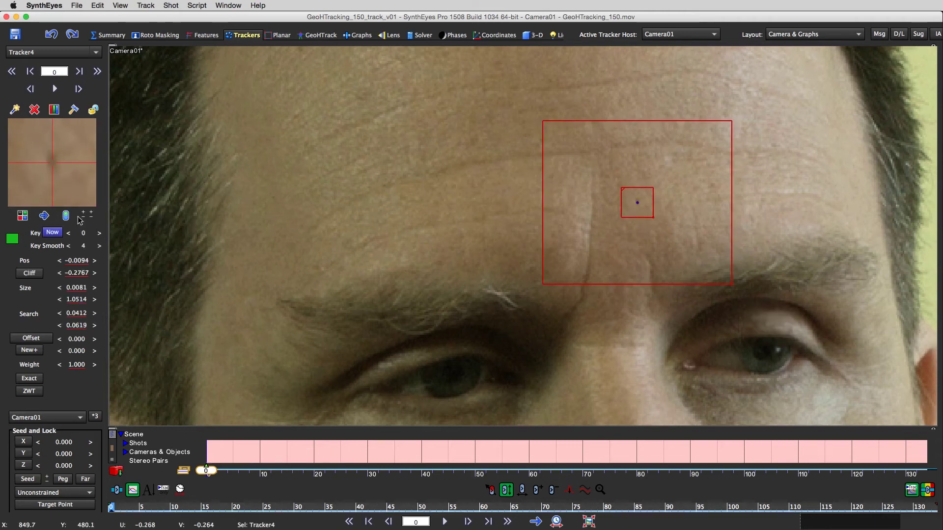
scroll(58, 195, down, 3)
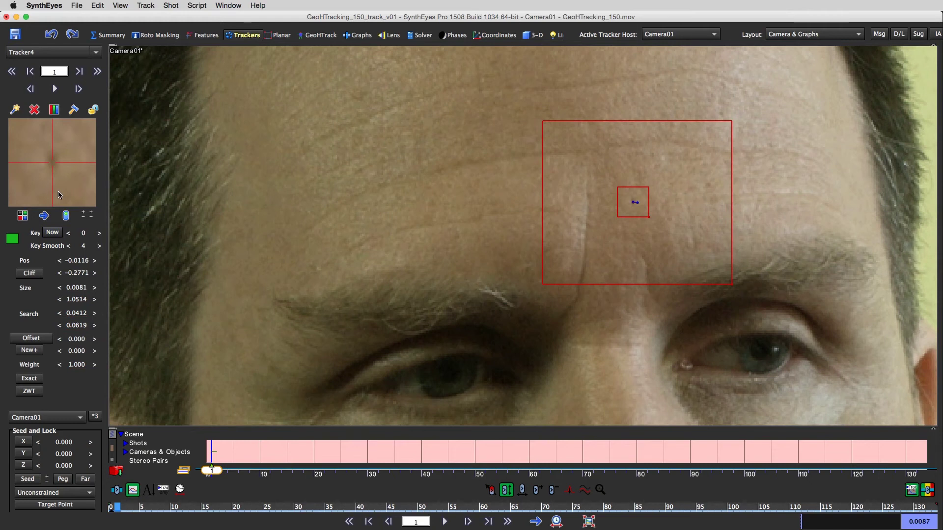
key(a)
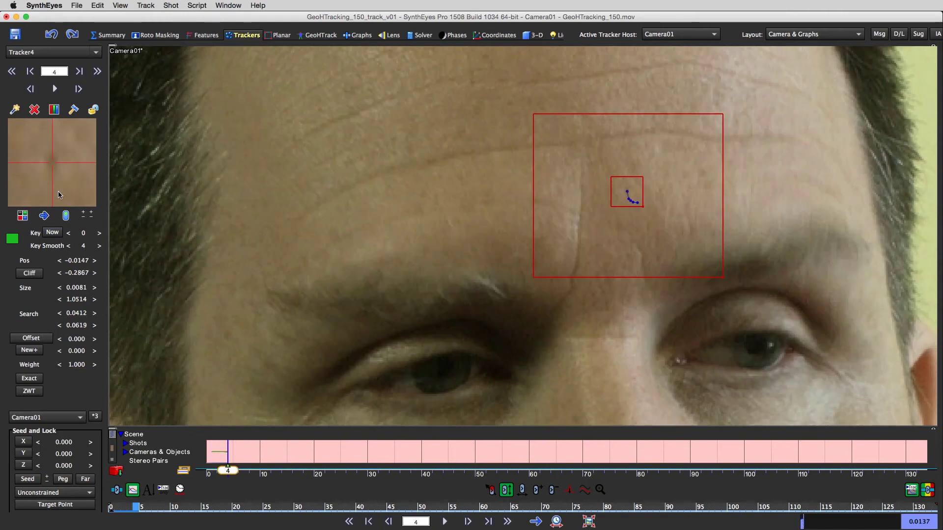
Step: Compare frames 3 and 4 and disable the new forehead tracker from frame 4
key(s)
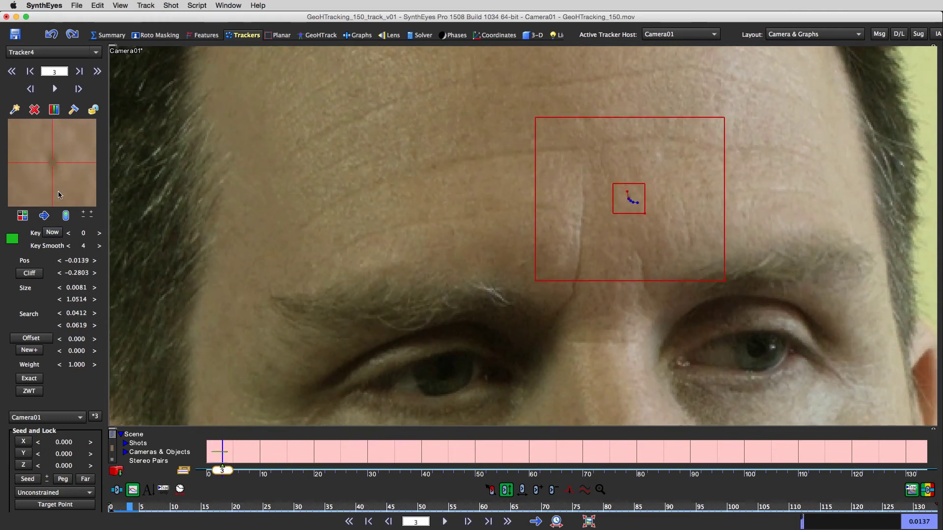
key(s)
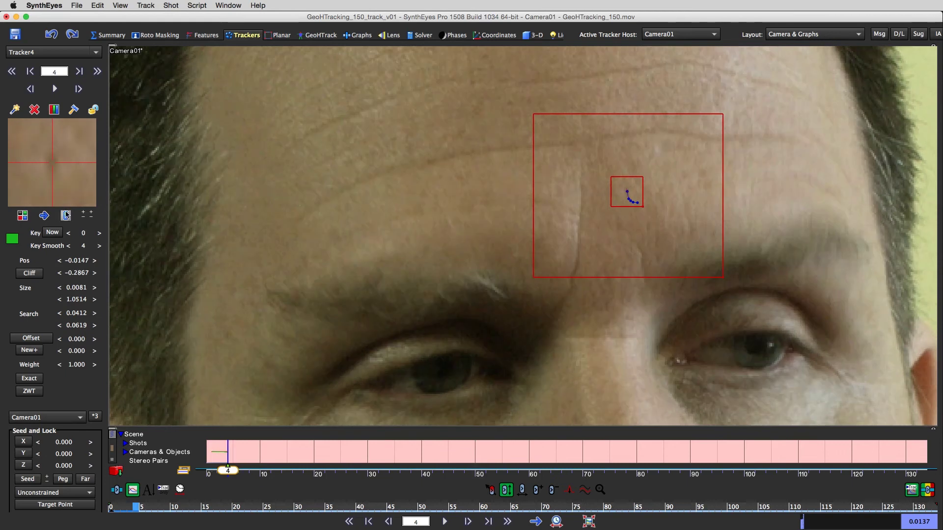
click(66, 216)
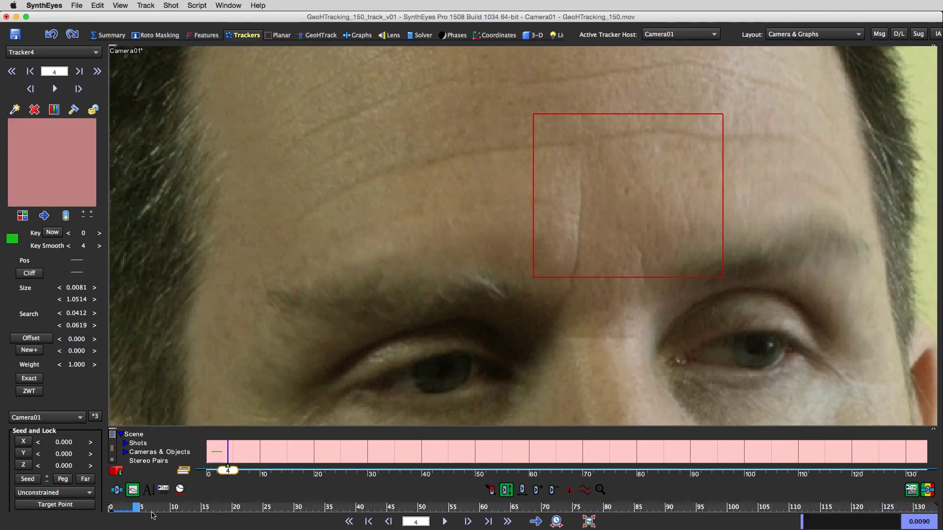
Step: Place the forehead tracker on the dark spot again at frame 33 and track it forward to frame 42
drag(145, 509, 315, 514)
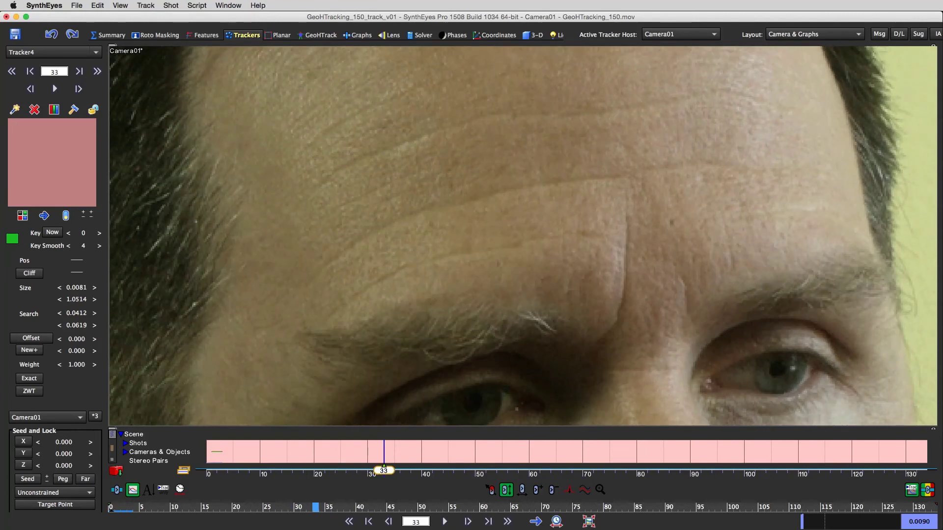
click(671, 223)
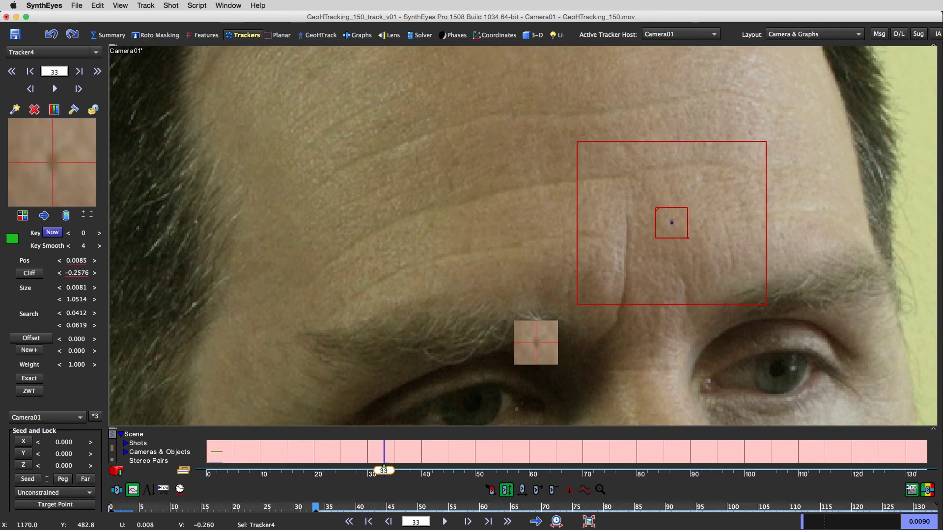
key(d)
key(d)
key(d)
key(d)
key(d)
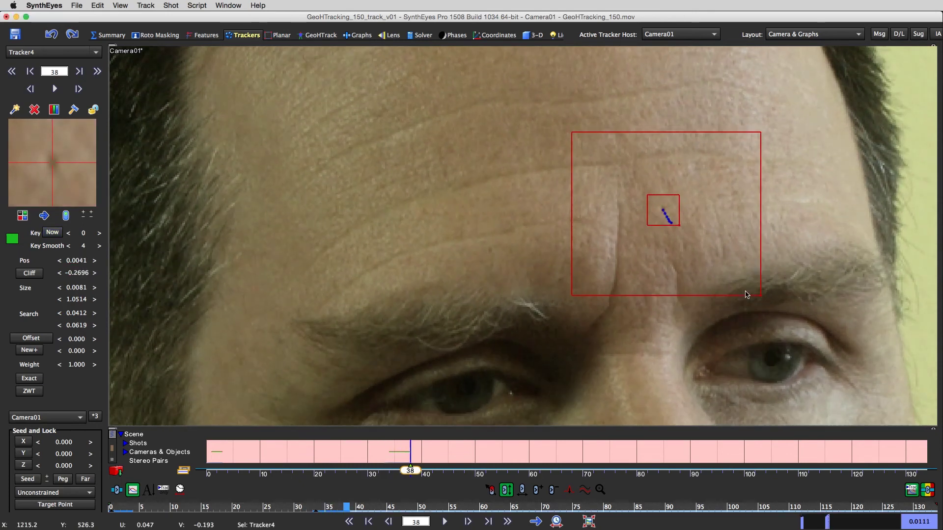
key(Right)
key(Right)
key(Right)
key(Right)
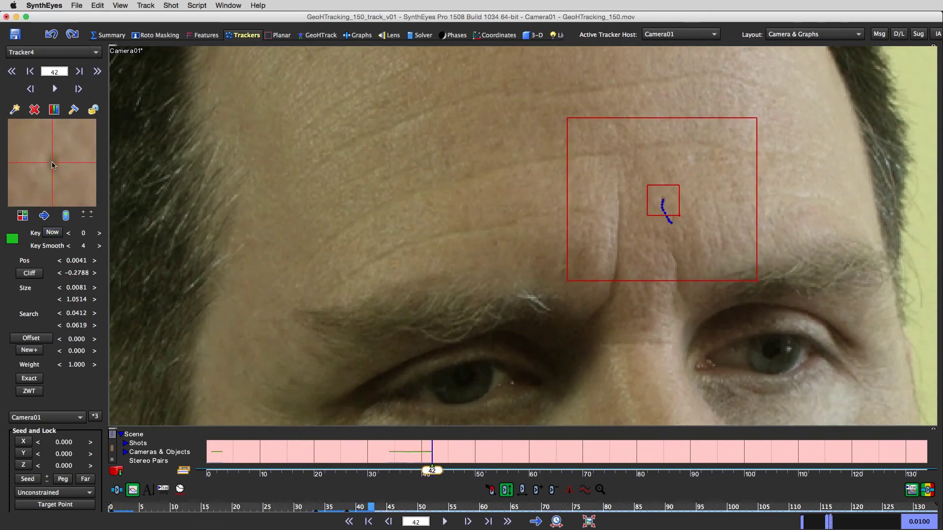
Step: Track on to frame 45, compare those frames and disable the forehead tracker from frame 43
key(Right)
key(Right)
key(Right)
key(Left)
key(Left)
key(Left)
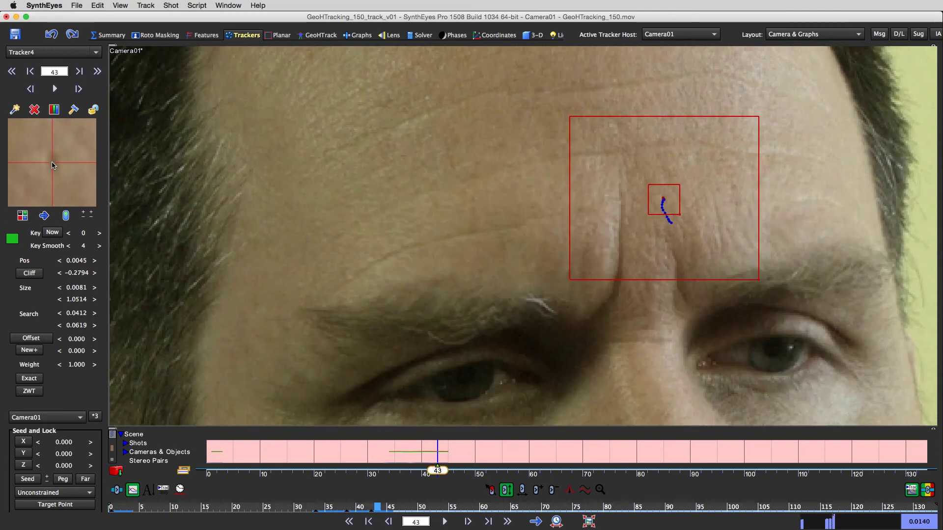
key(Right)
click(66, 216)
Step: Examine the forehead from frame 43 to frame 115 for the point where the spot can be tracked again
key(Right)
key(Right)
key(Right)
key(Right)
key(Right)
key(Right)
key(Right)
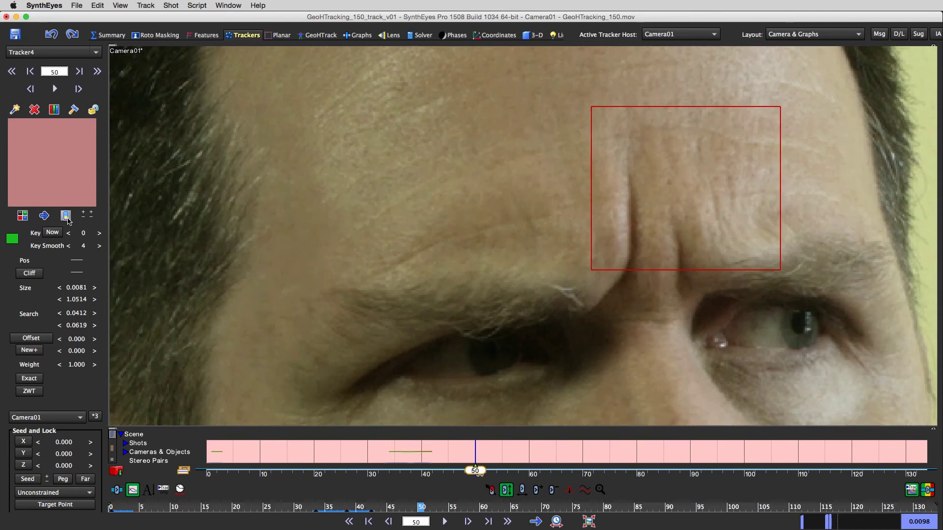
key(Right)
key(Right)
key(Right)
key(Right)
key(Right)
key(Right)
key(Right)
key(Right)
key(Right)
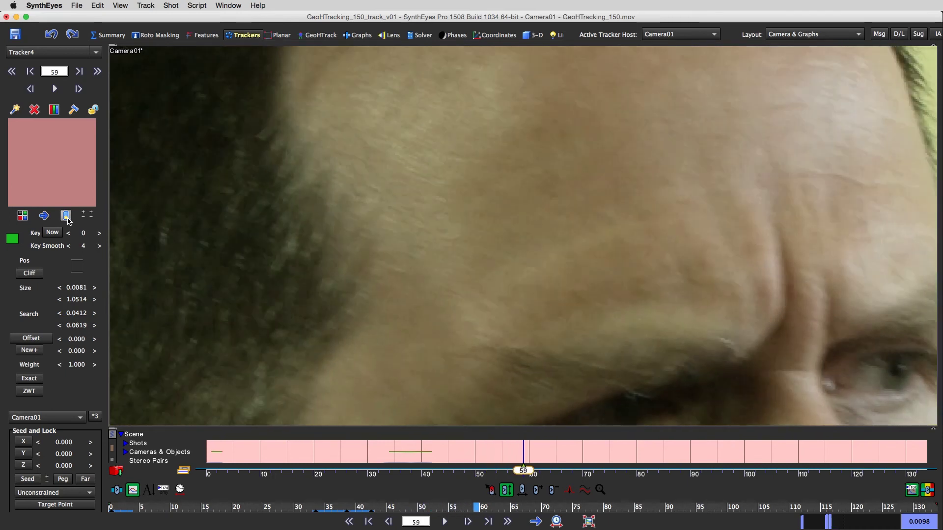
key(Right)
key(Right)
key(Right)
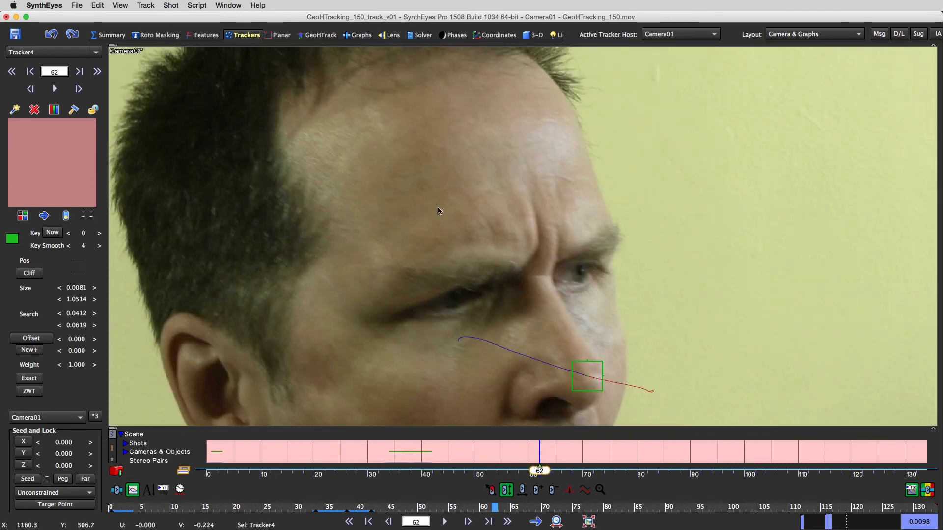
key(Right)
key(Right)
key(Right)
key(Right)
key(Right)
key(Right)
key(Right)
key(Right)
key(Right)
key(Right)
key(Right)
key(Right)
key(Right)
key(Right)
key(Right)
key(Right)
key(Right)
key(Right)
key(Right)
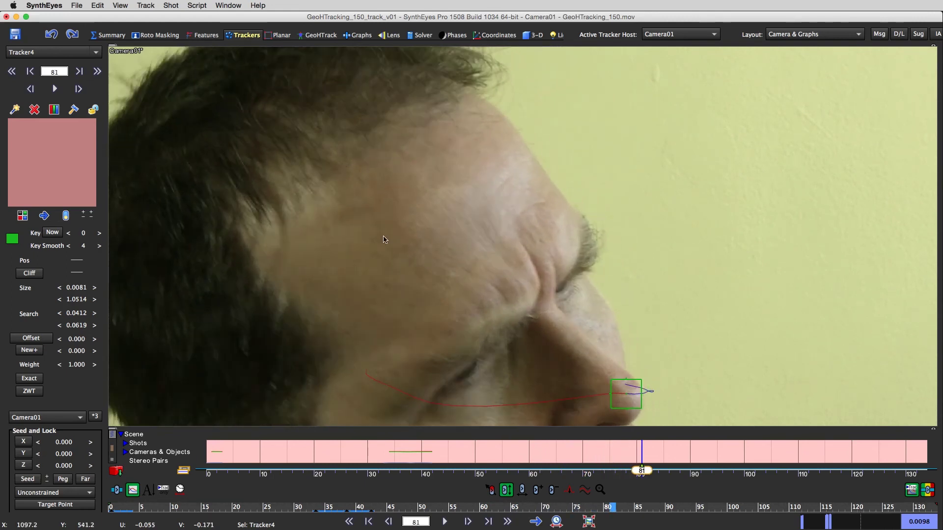
key(Right)
key(Right)
key(Right)
key(Right)
key(Right)
key(Right)
key(Right)
key(Right)
key(Right)
key(Right)
key(Right)
key(Right)
key(Right)
key(Right)
key(Right)
key(Right)
key(Right)
key(Right)
key(Right)
key(Right)
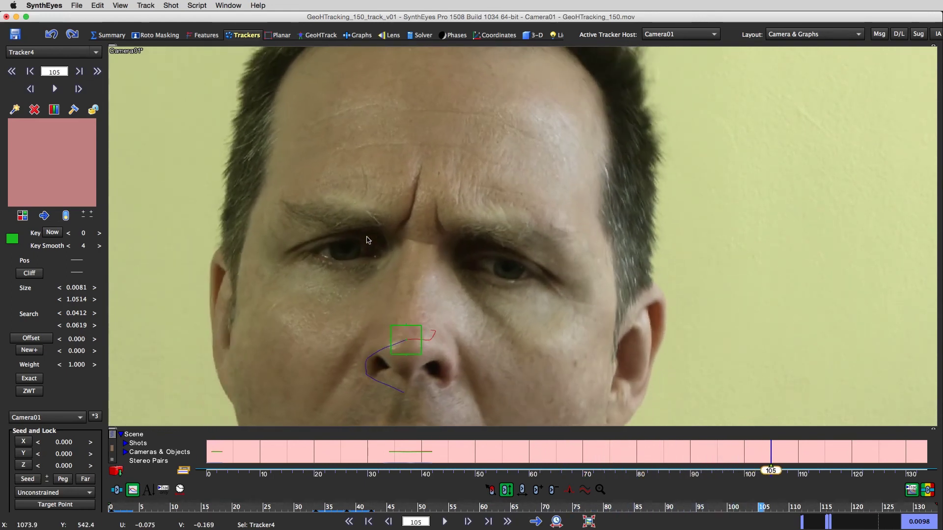
key(Right)
key(Right)
key(Right)
key(Right)
key(Right)
key(Right)
key(Right)
key(Right)
key(Right)
key(Right)
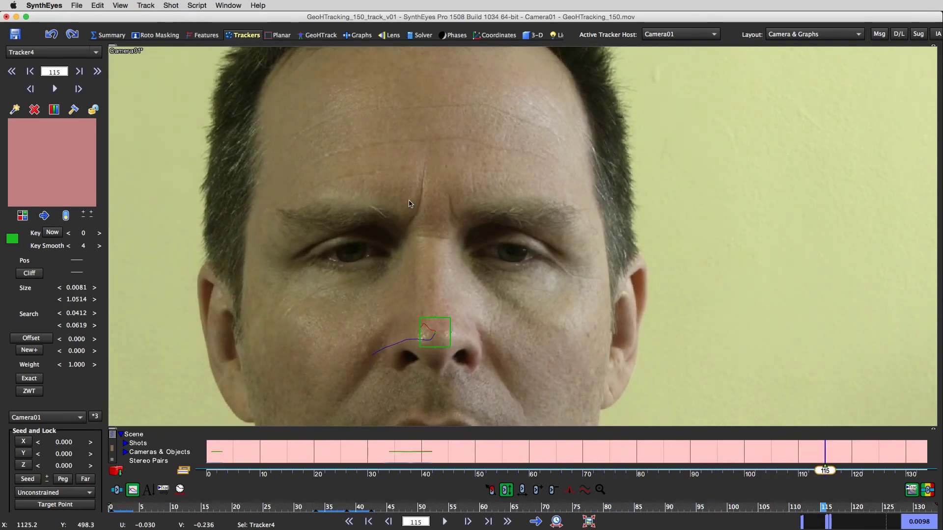
Step: Place the tracker on the dark forehead spot at frame 115 and track it forward to frame 120
scroll(448, 169, up, 2)
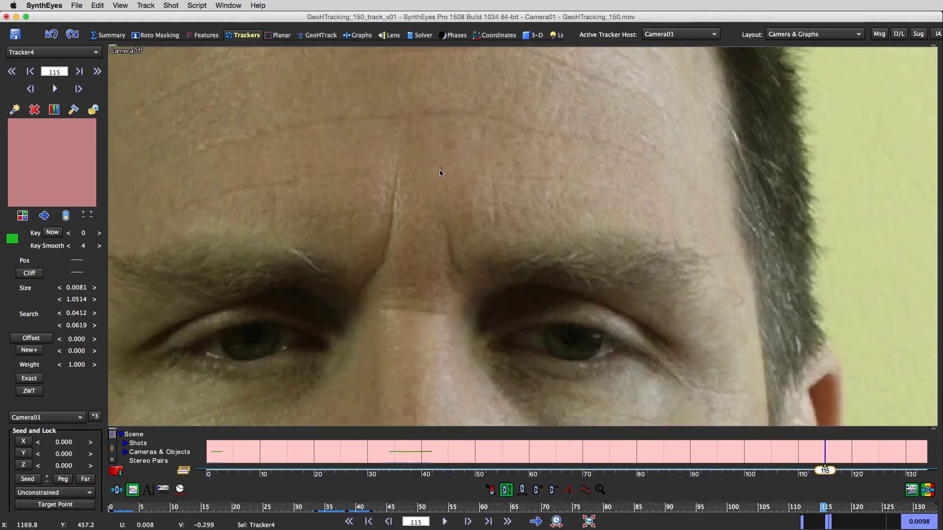
click(441, 171)
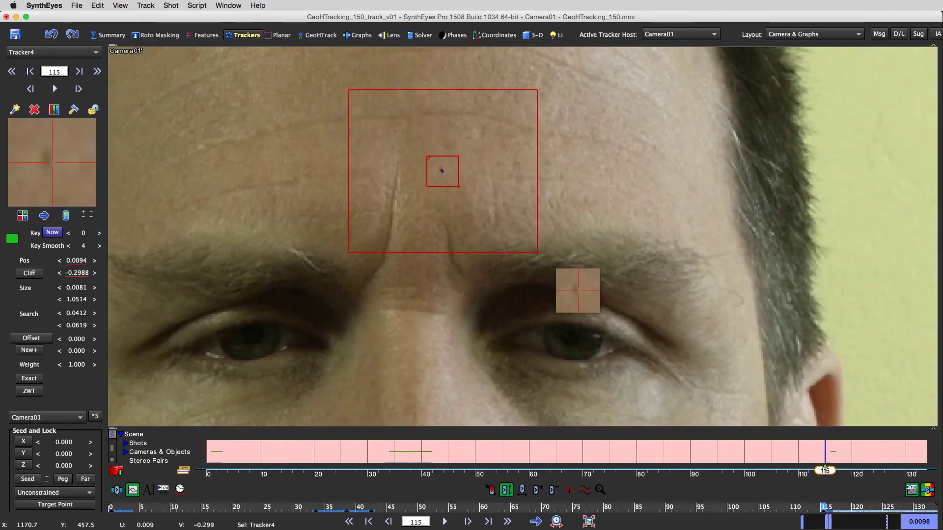
key(Right)
key(Right)
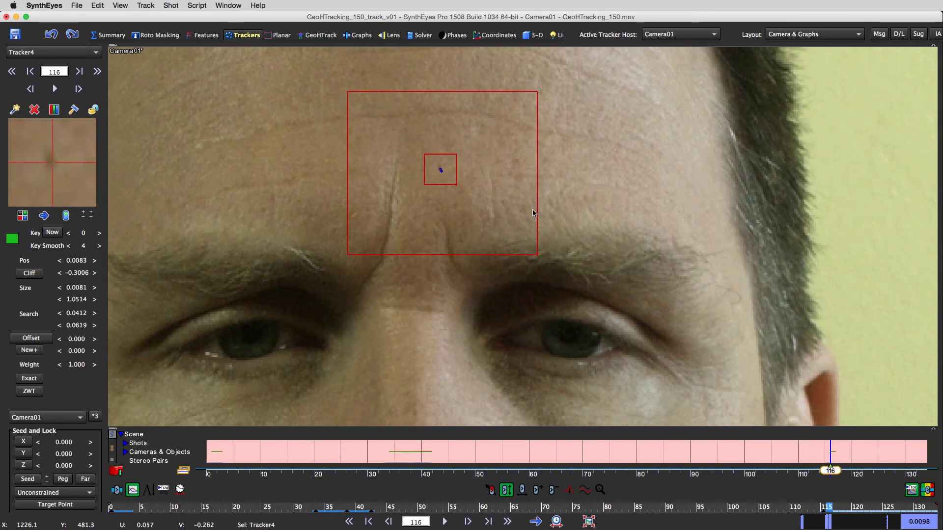
key(Right)
key(Right)
key(Right)
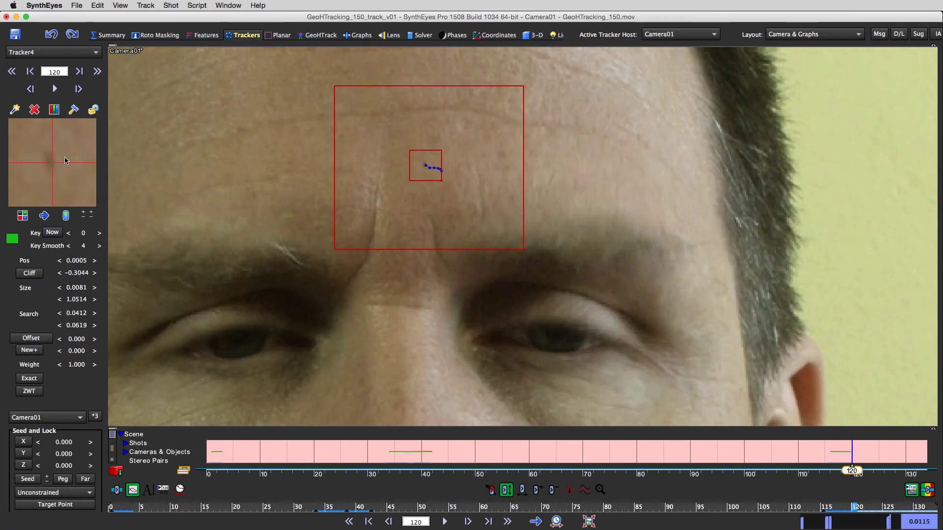
Step: Disable the forehead tracker from frame 121 and lock it
key(Right)
click(66, 216)
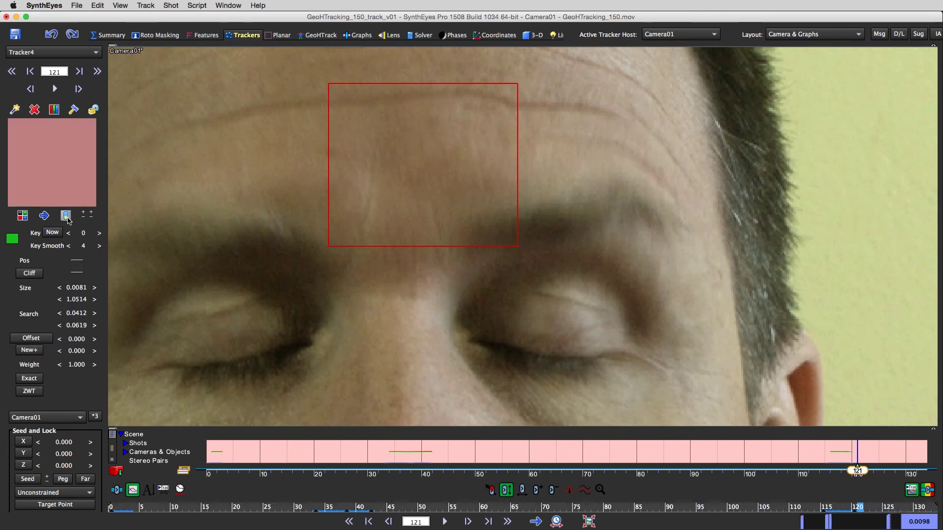
click(91, 112)
Step: Examine the raised-brow frames from 121 to 126 and select the forehead tracker at frame 126
key(Right)
key(Right)
key(Right)
key(Right)
key(Right)
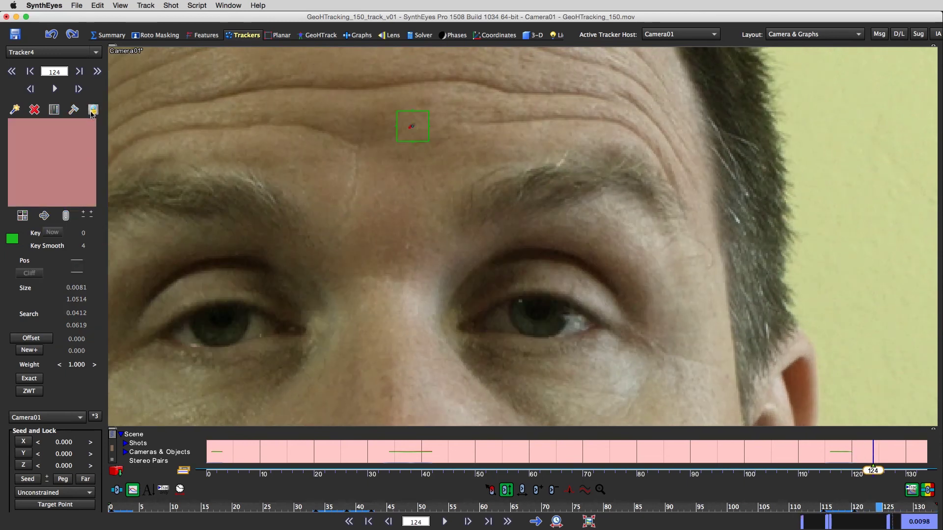
scroll(423, 312, down, 5)
drag(423, 313, 617, 279)
scroll(617, 279, down, 2)
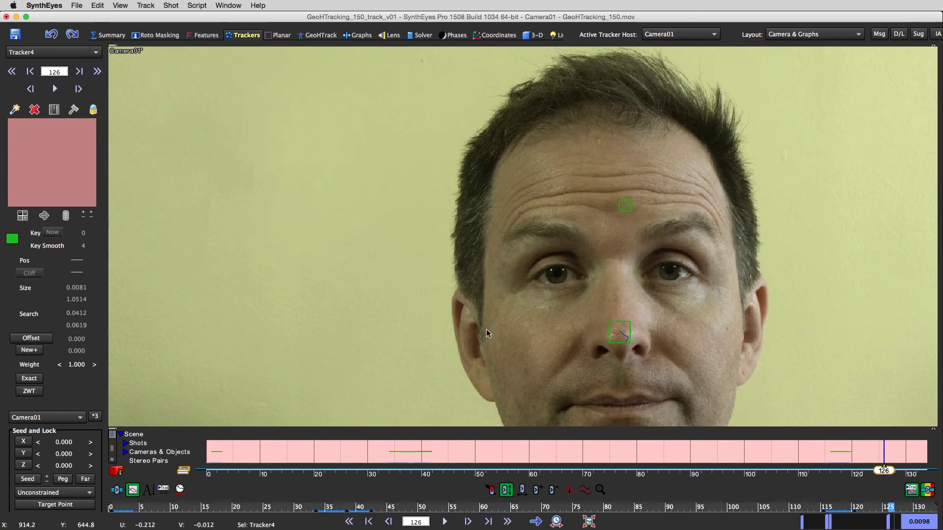
click(630, 210)
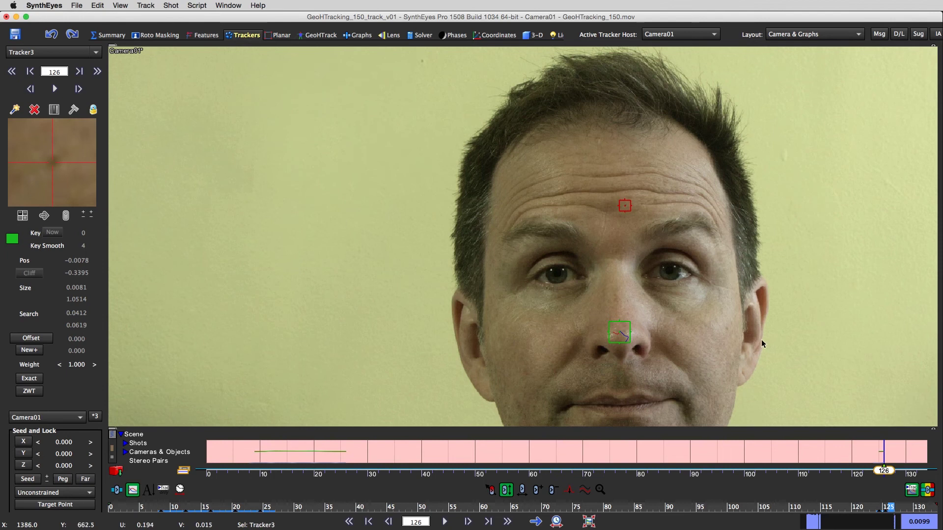
Step: Return to frame 0 and create a new tracker on the dark corner inside the upper rim of the visible ear
drag(887, 508, 111, 511)
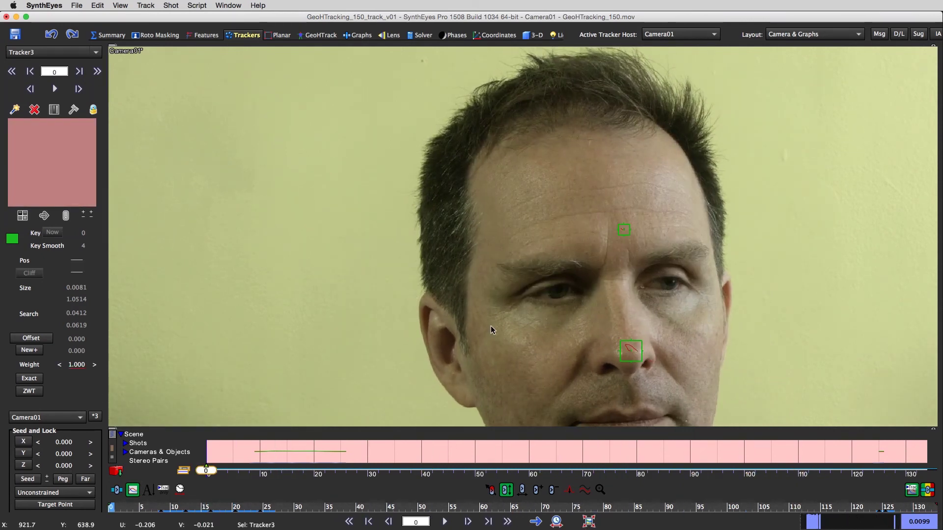
drag(490, 325, 552, 202)
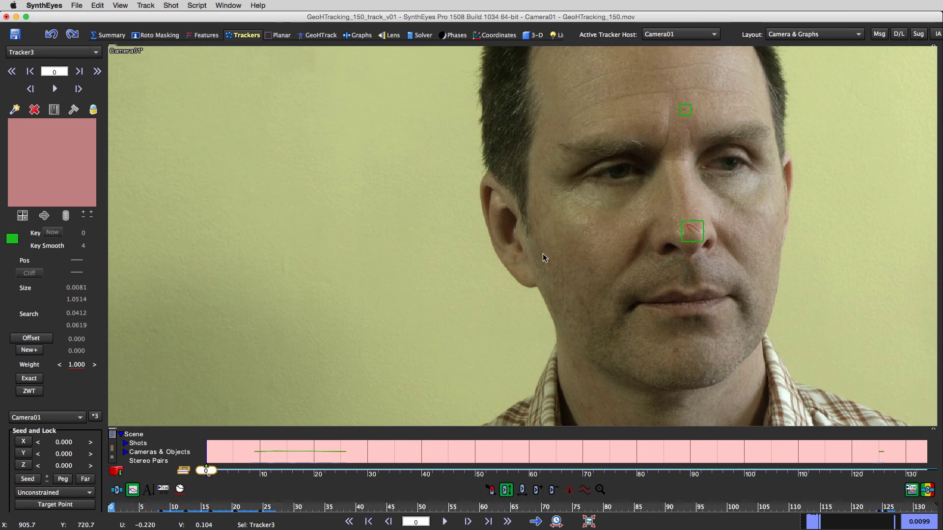
scroll(486, 186, up, 2)
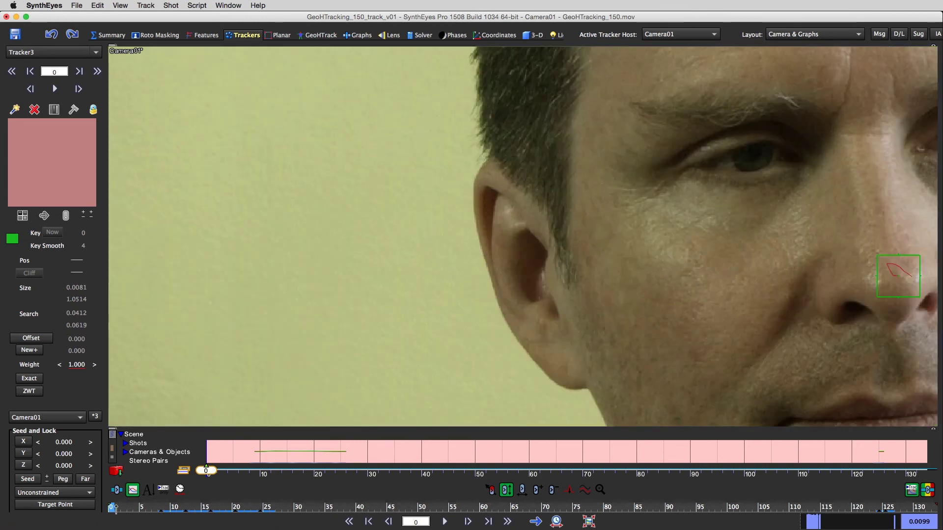
mouse_move(116, 509)
mouse_down()
mouse_move(934, 509)
mouse_move(111, 508)
mouse_up()
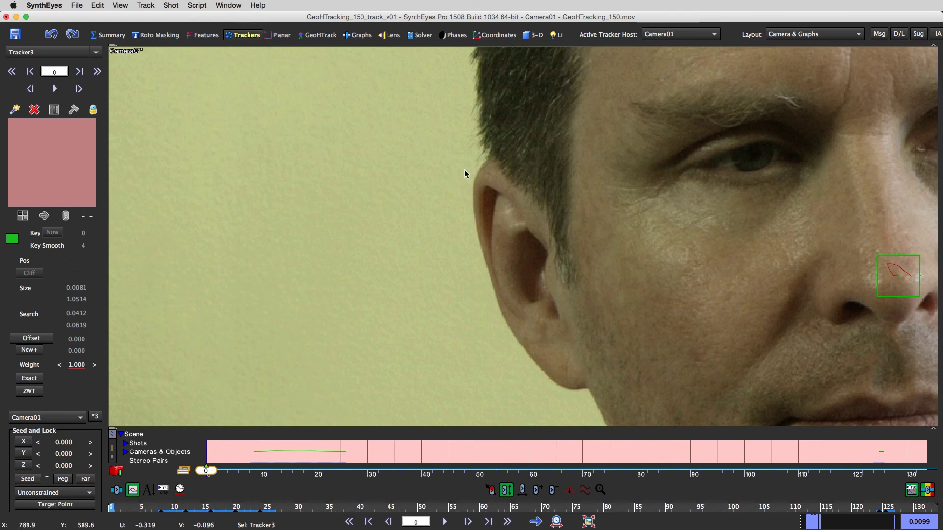
click(487, 187)
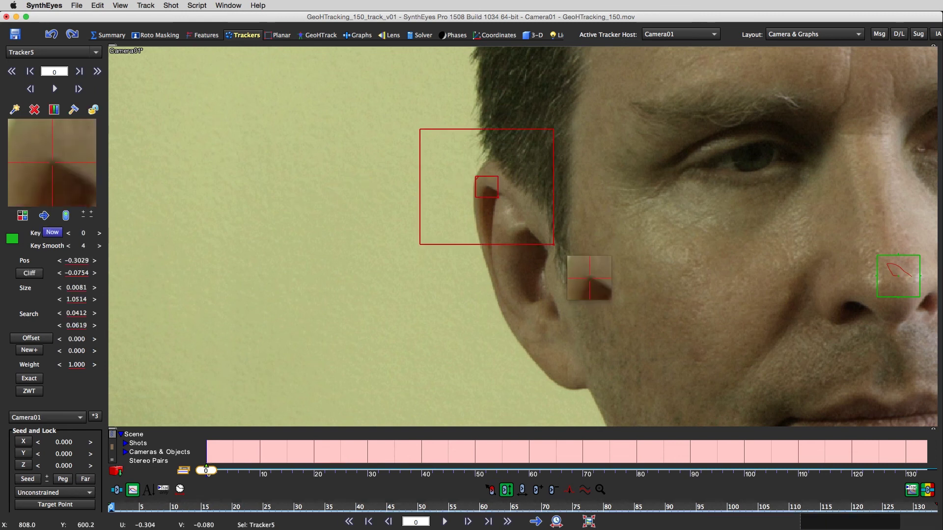
Step: Track the ear tracker forward from frame 0 to frame 7, re-centring it on the dark corner inside the upper rim
drag(487, 187, 486, 187)
key(space)
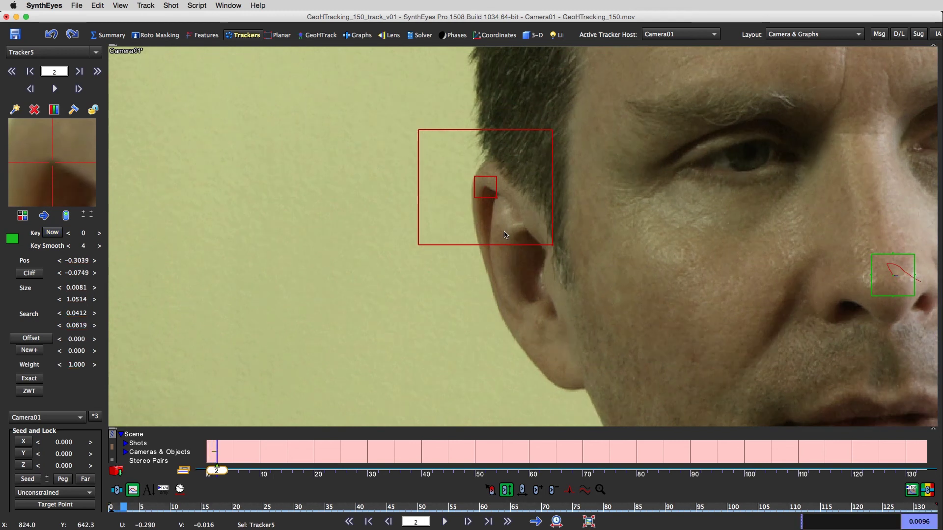
key(d)
click(52, 162)
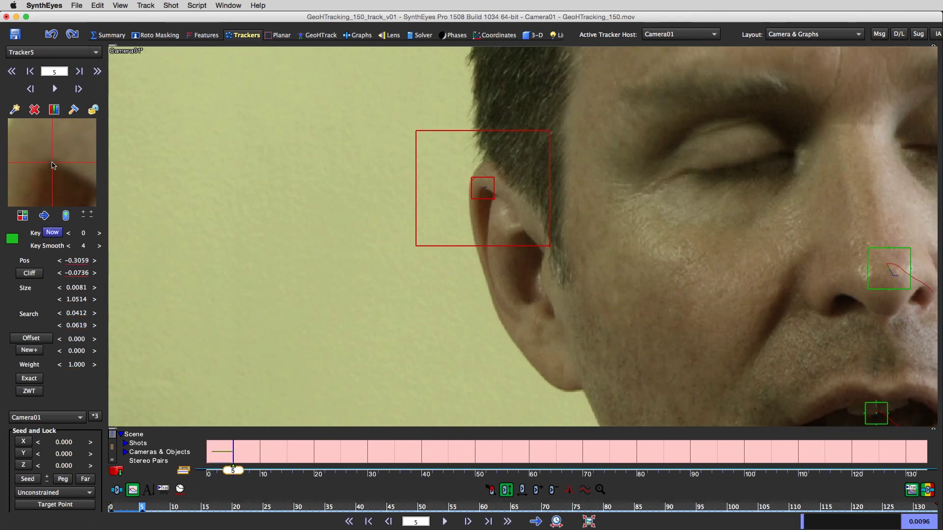
key(super+z)
key(s)
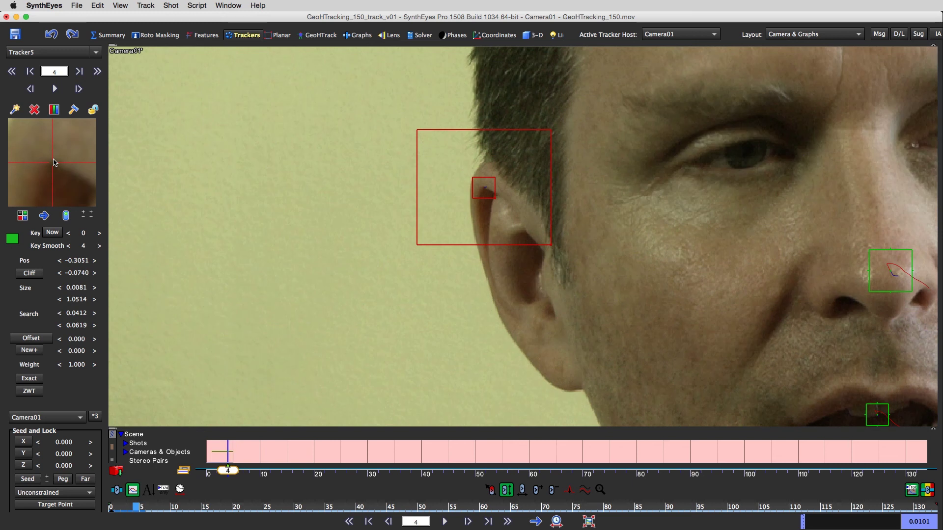
click(51, 162)
key(d)
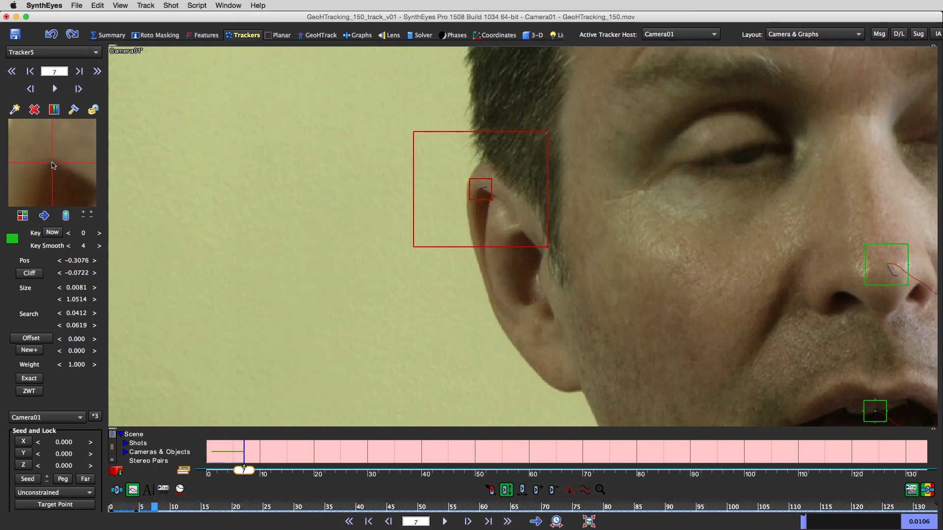
Step: Correct the ear tracker's position at frame 7 and track it forward to frame 20
click(53, 166)
key(s)
key(s)
key(s)
key(s)
key(s)
key(s)
key(s)
key(s)
key(s)
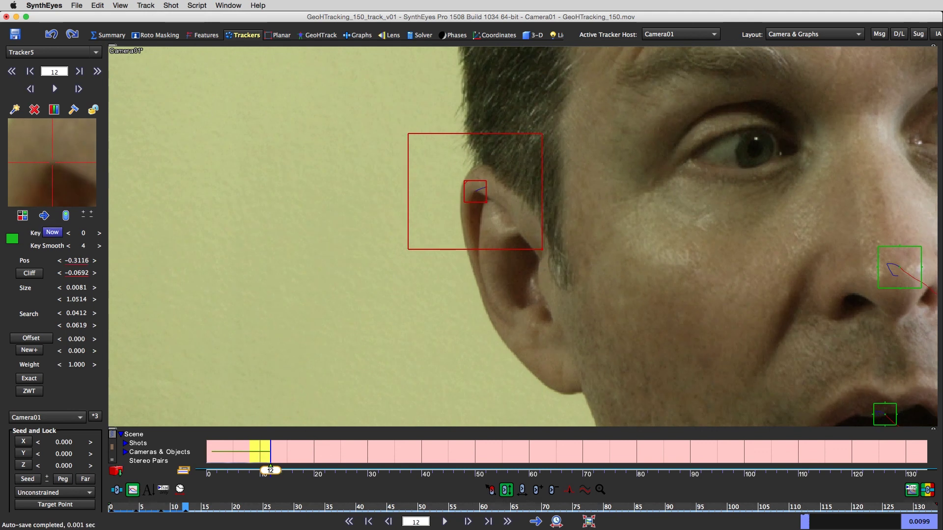
key(s)
key(s)
key(s)
key(s)
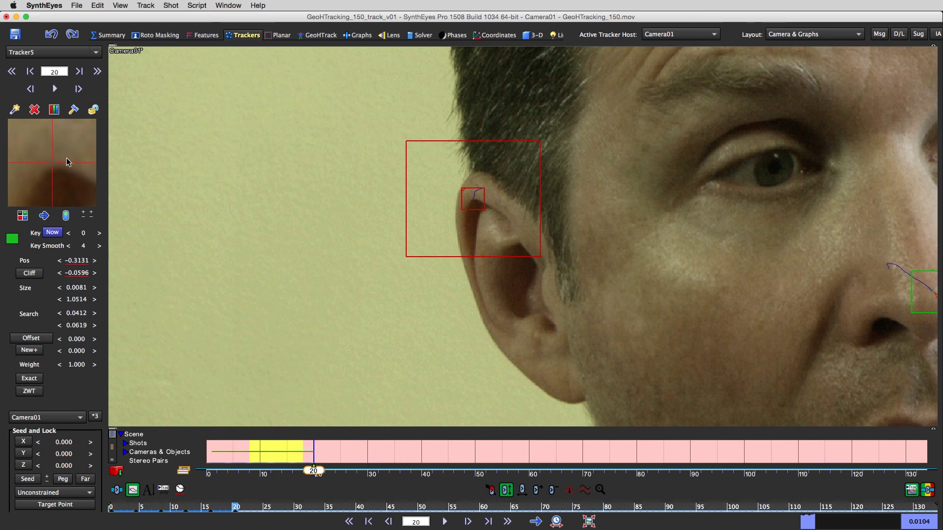
Step: Re-centre the ear tracker on the dark corner at frames 20 and 24, tracking it forward to frame 27
drag(66, 171, 64, 172)
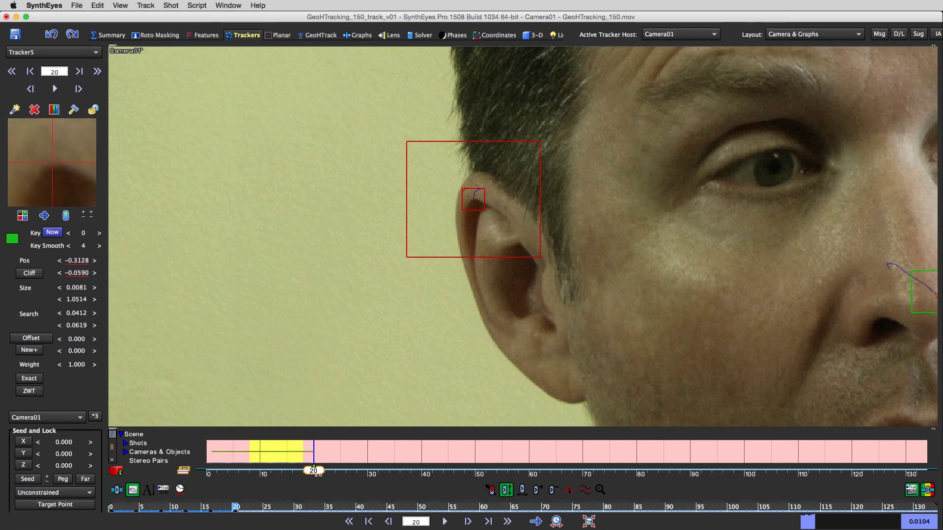
scroll(53, 166, down, 4)
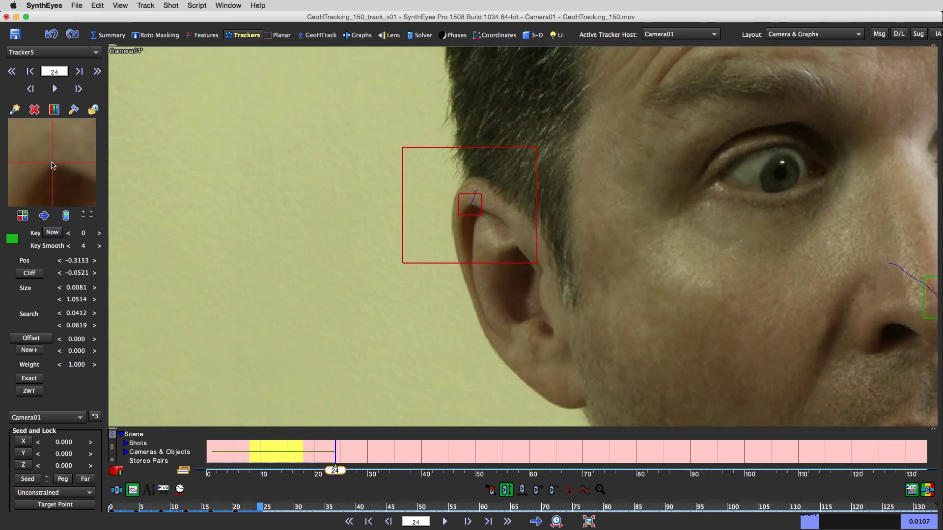
click(53, 166)
key(s)
key(s)
key(s)
key(s)
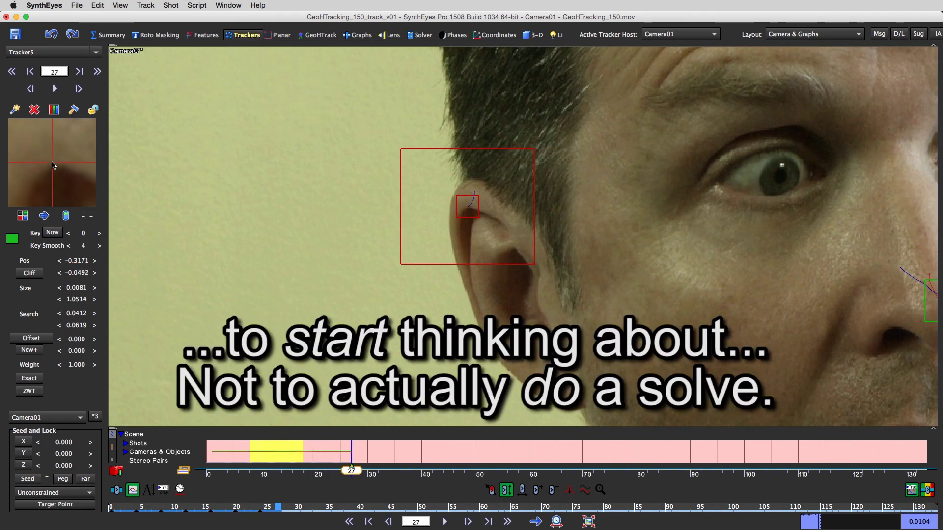
Step: Continue tracking the dark corner of the ear from frame 27 to frame 39
key(s)
key(s)
key(s)
key(s)
key(s)
key(s)
key(s)
key(s)
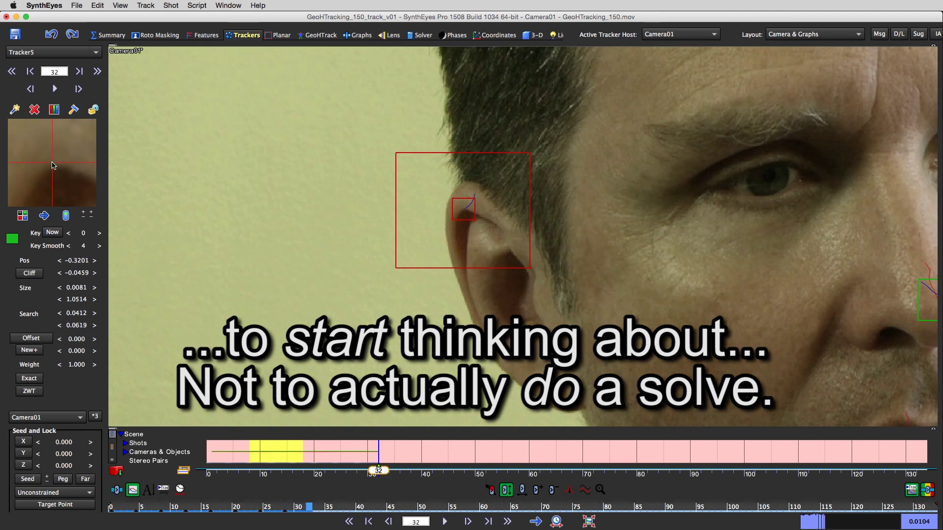
key(s)
key(s)
key(s)
key(s)
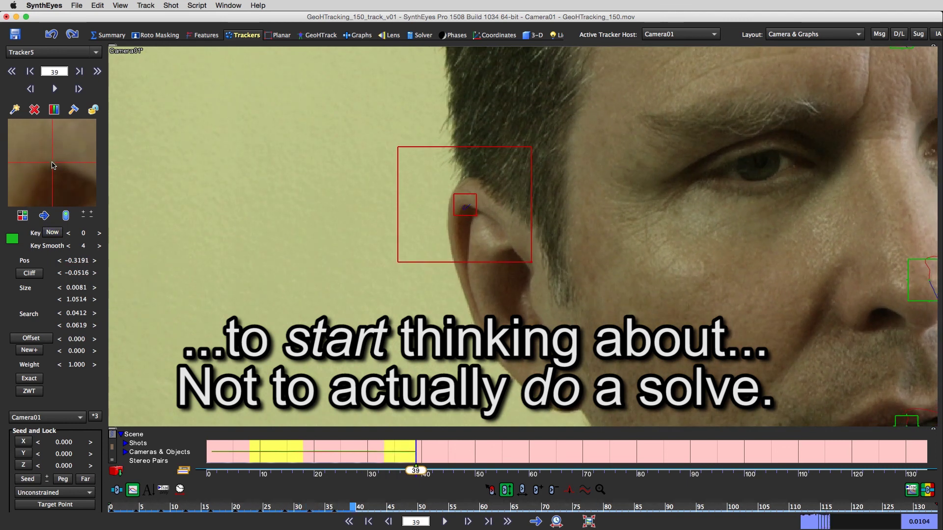
Step: Extend the ear tracker's path from frame 39 to frame 48, keeping it centred on the dark corner
key(s)
key(s)
key(s)
key(s)
key(s)
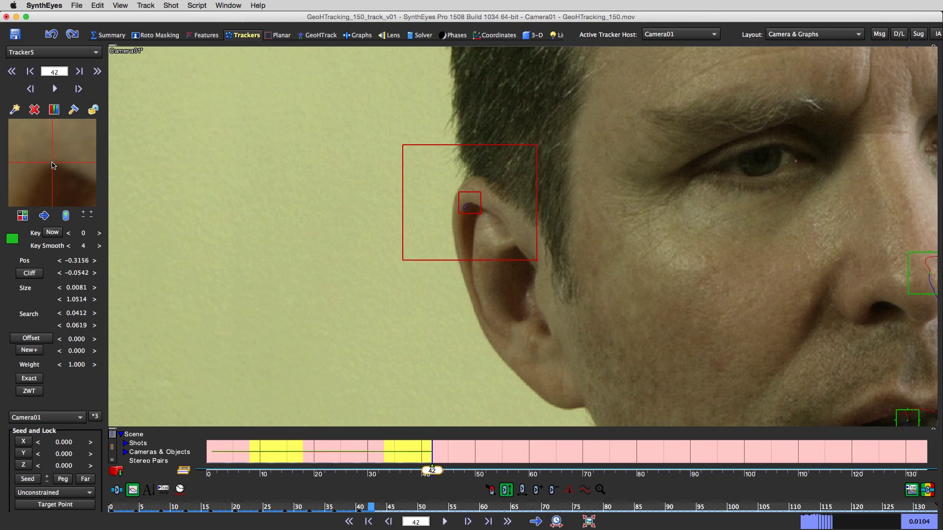
key(s)
key(s)
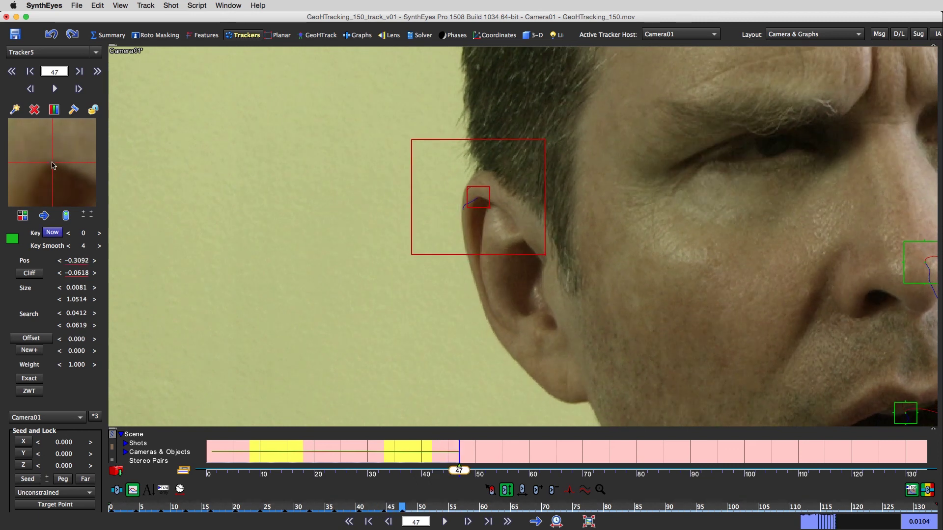
key(s)
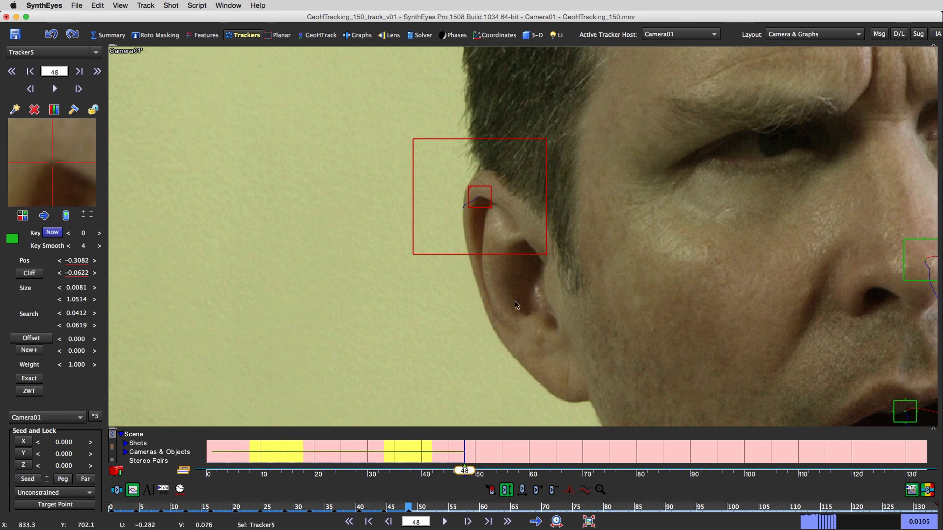
scroll(499, 240, down, 3)
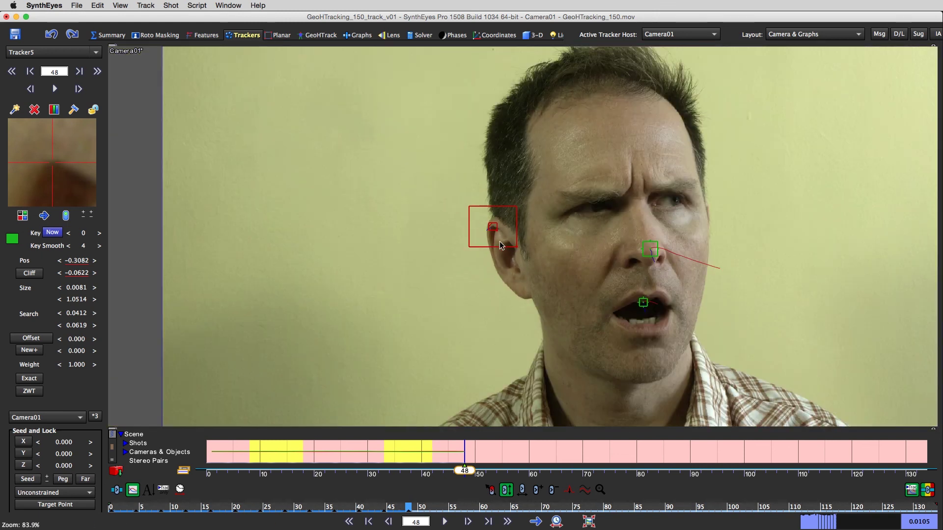